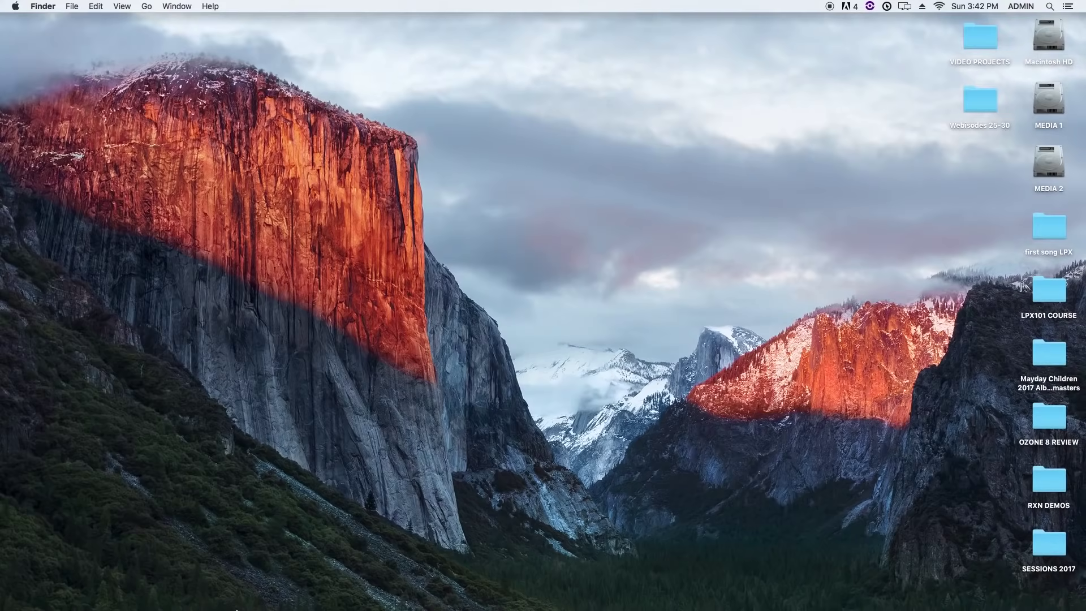
# Step: Launch Logic Pro X from the Mac's installed applications
pyautogui.moveTo(237, 609)
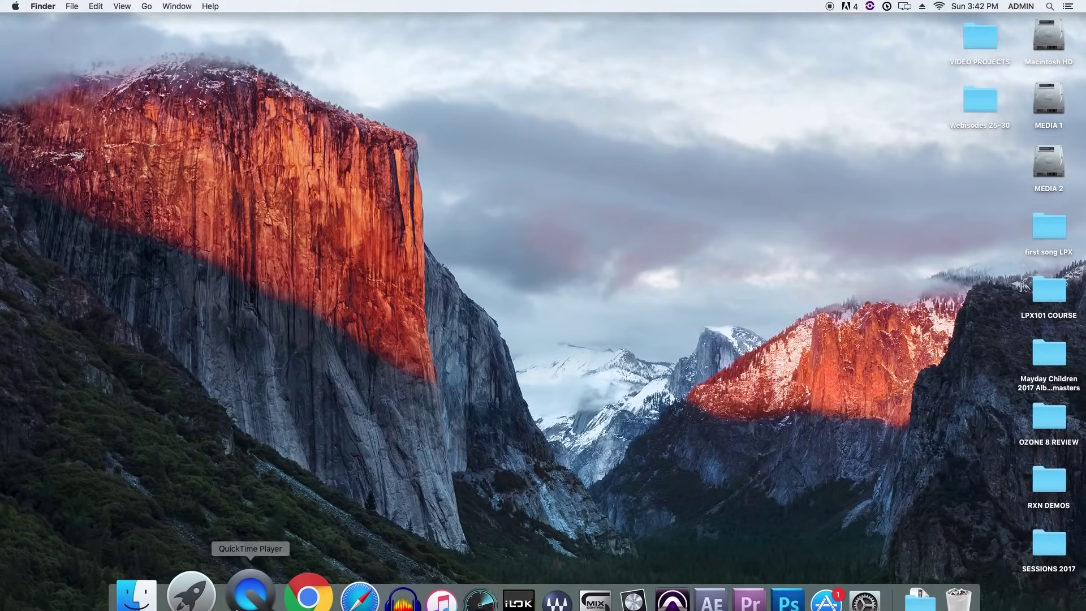
pyautogui.click(207, 571)
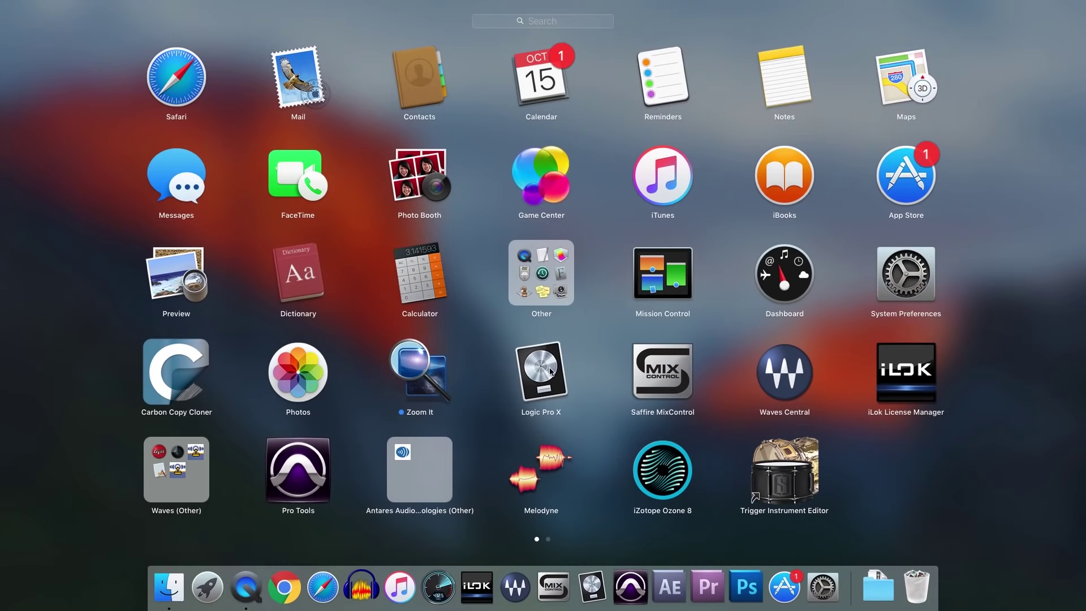
pyautogui.click(550, 370)
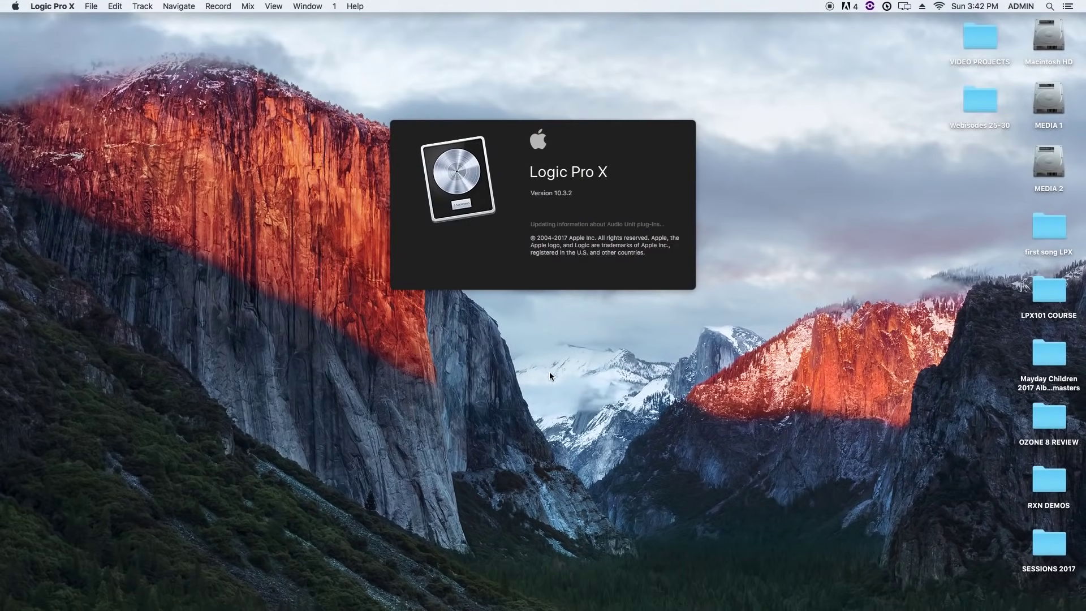
# Step: Enter the administrator password to authorize installing the essential sounds and instruments
pyautogui.moveTo(553, 608)
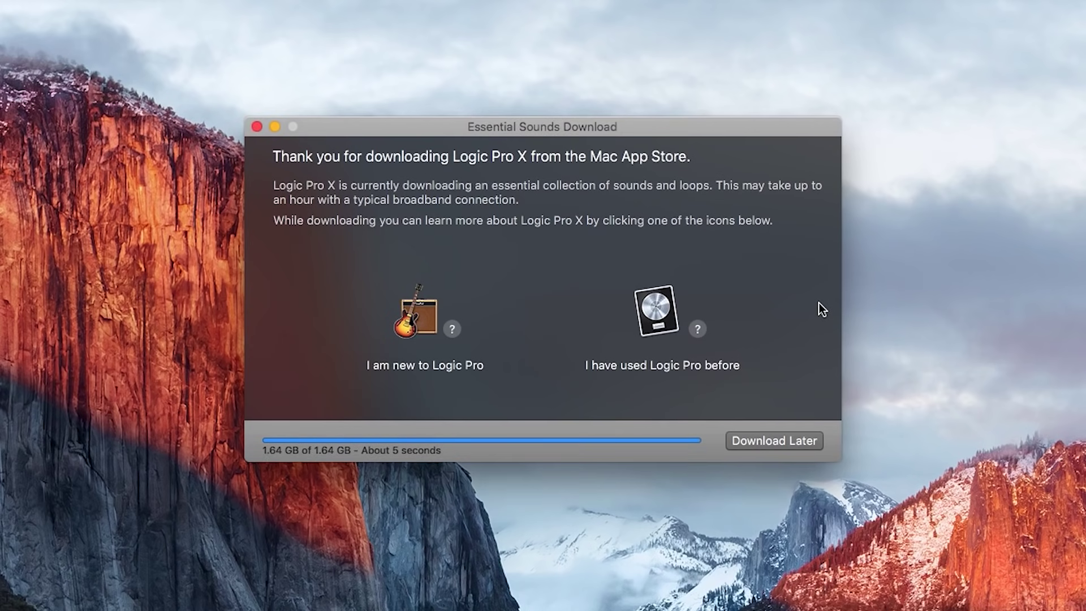
pyautogui.write('*****')
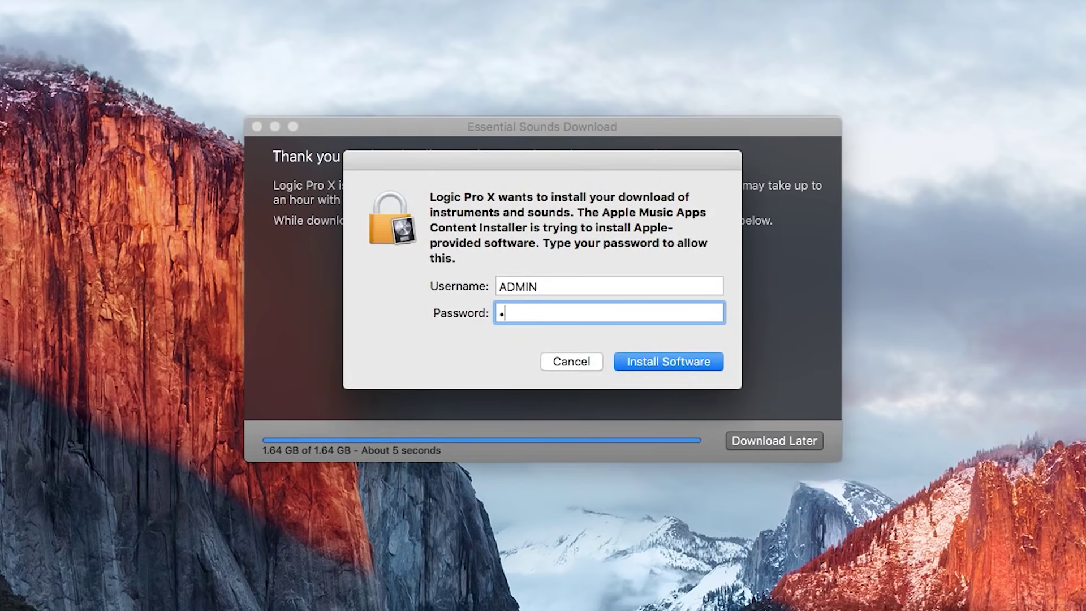
pyautogui.press('Return')
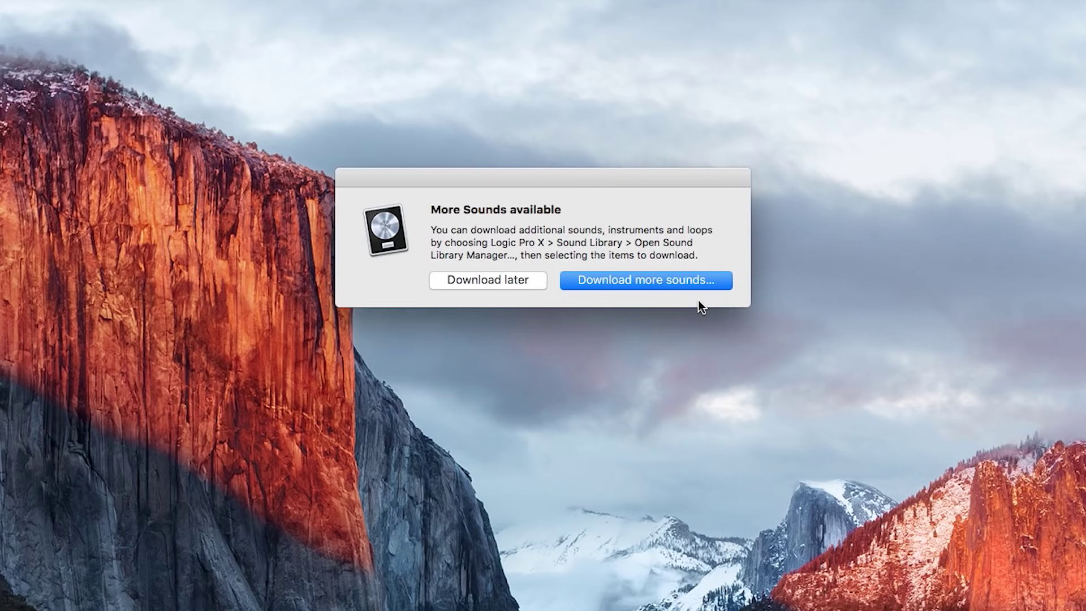
# Step: Choose to download more sounds and select all uninstalled content packages in the Sound Library Manager
pyautogui.click(697, 281)
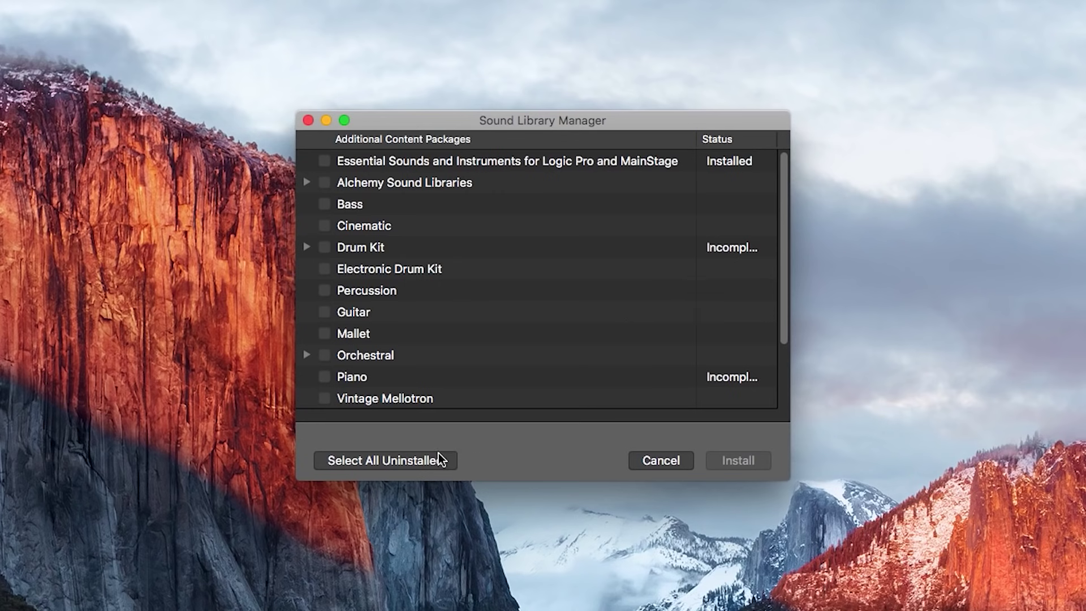
pyautogui.click(402, 463)
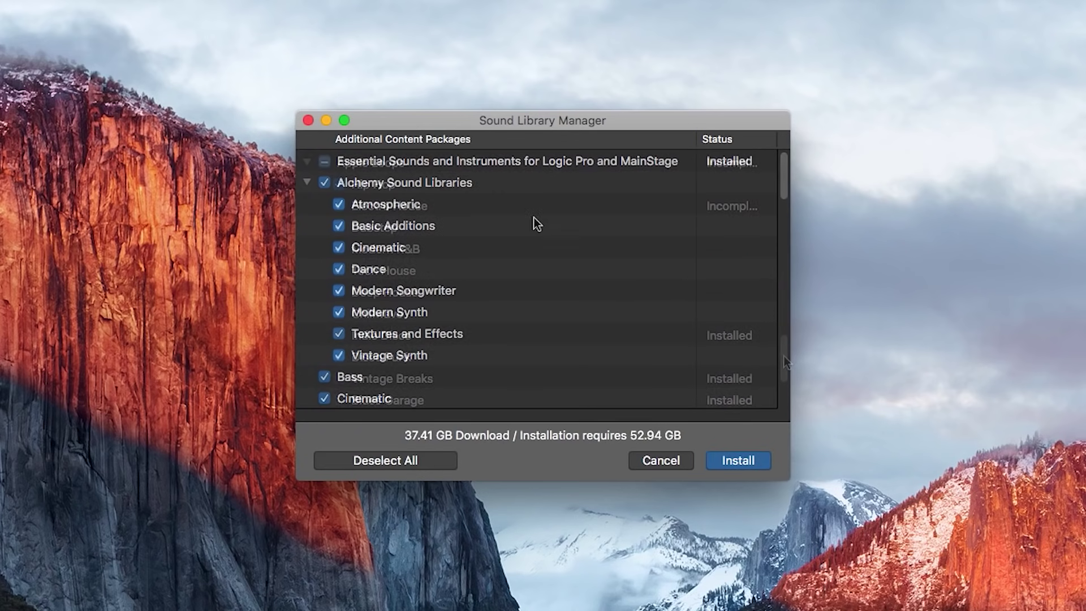
pyautogui.moveTo(783, 174); pyautogui.dragTo(782, 379)
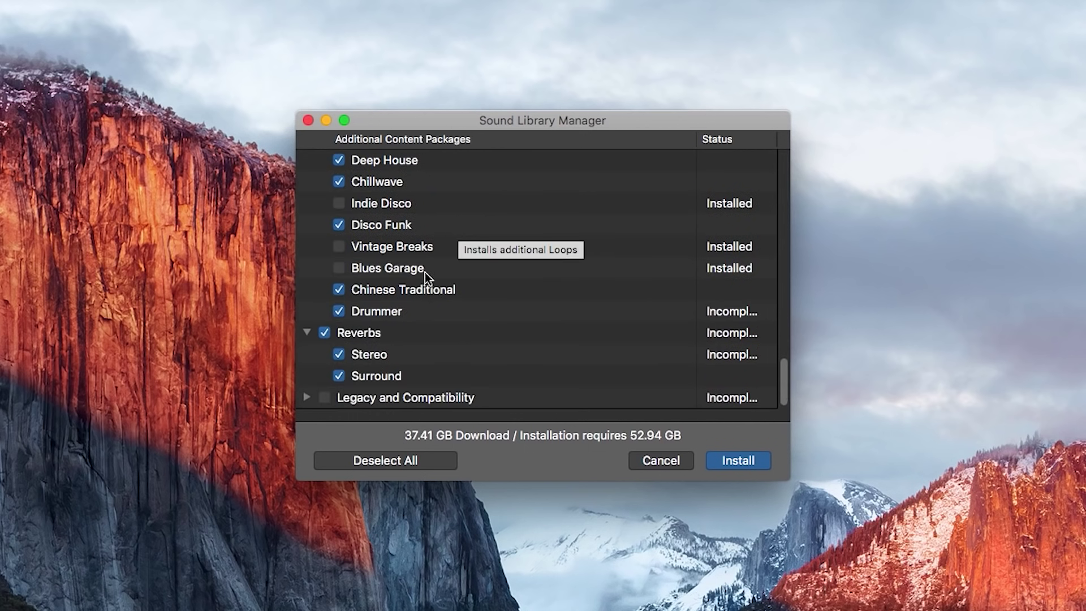
# Step: Add the whole Legacy and Compatibility group, including its Jam Packs, to the selection and start the installation
pyautogui.click(306, 398)
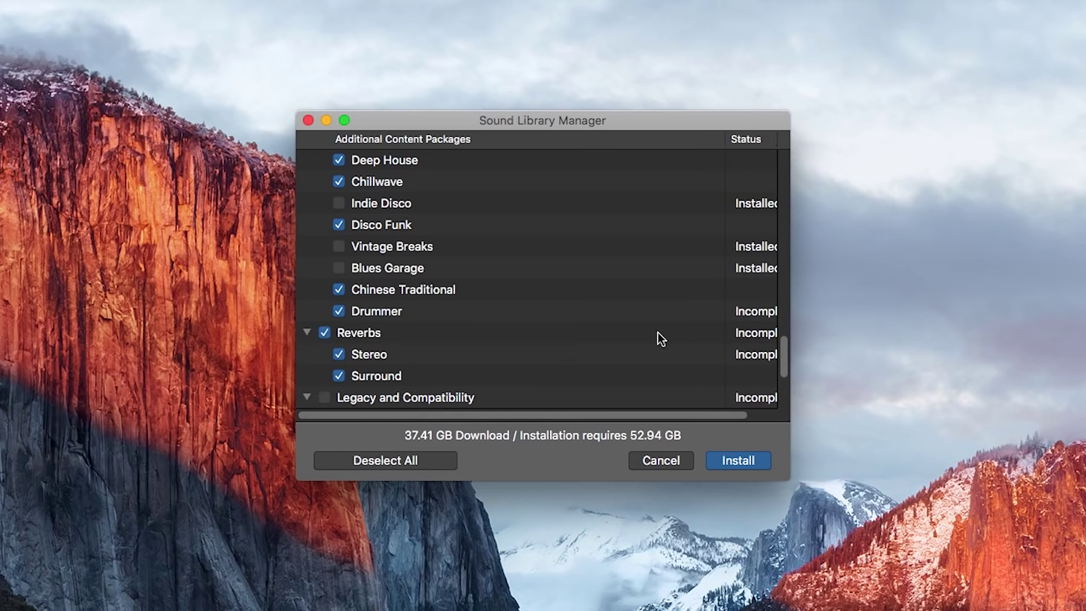
pyautogui.moveTo(783, 352); pyautogui.dragTo(784, 379)
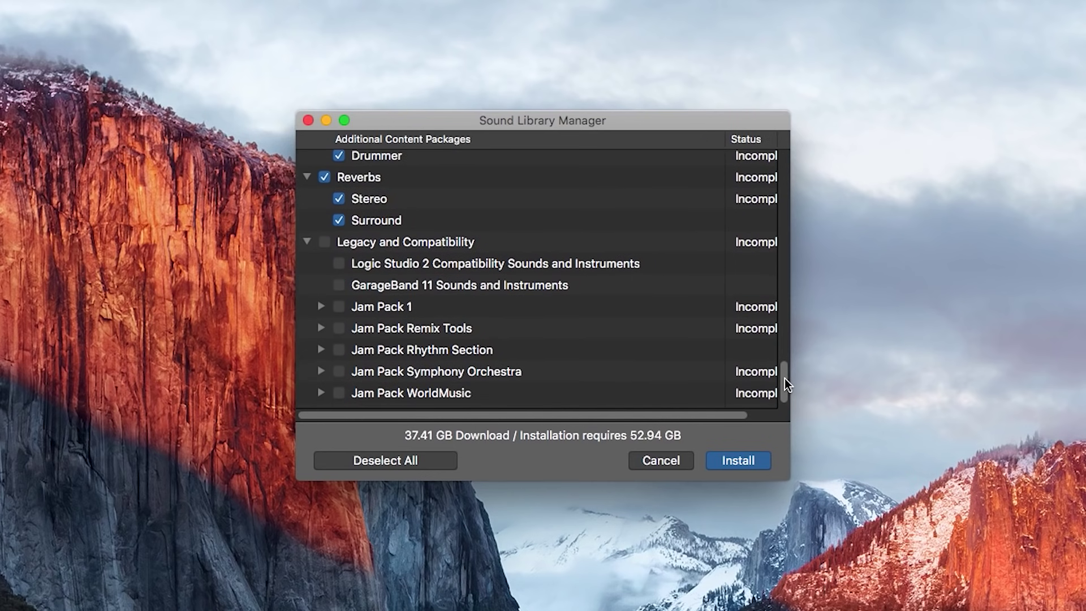
pyautogui.click(325, 242)
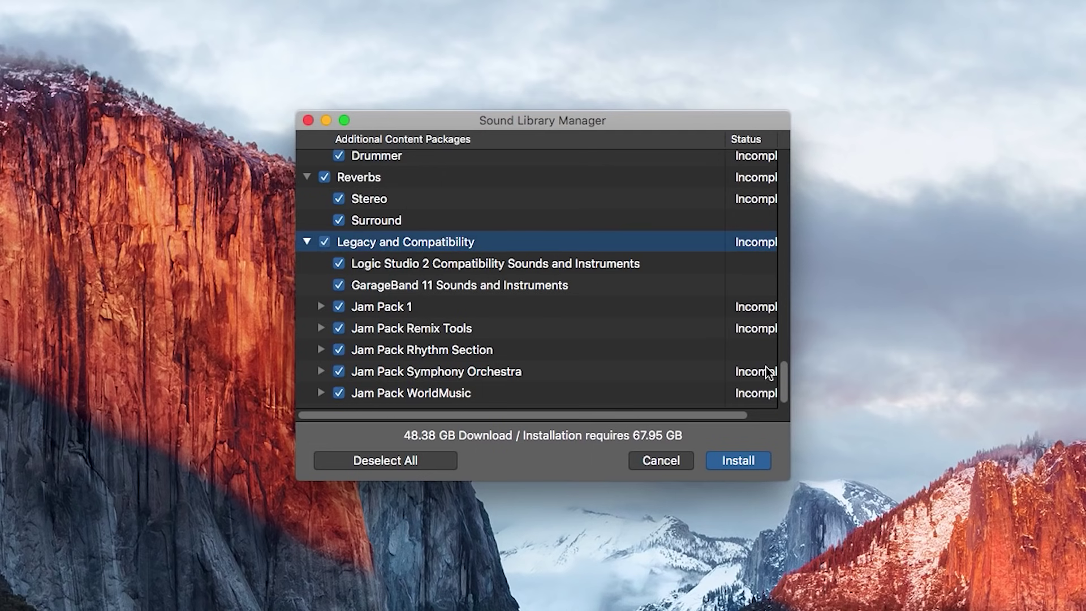
pyautogui.moveTo(783, 371); pyautogui.dragTo(783, 392)
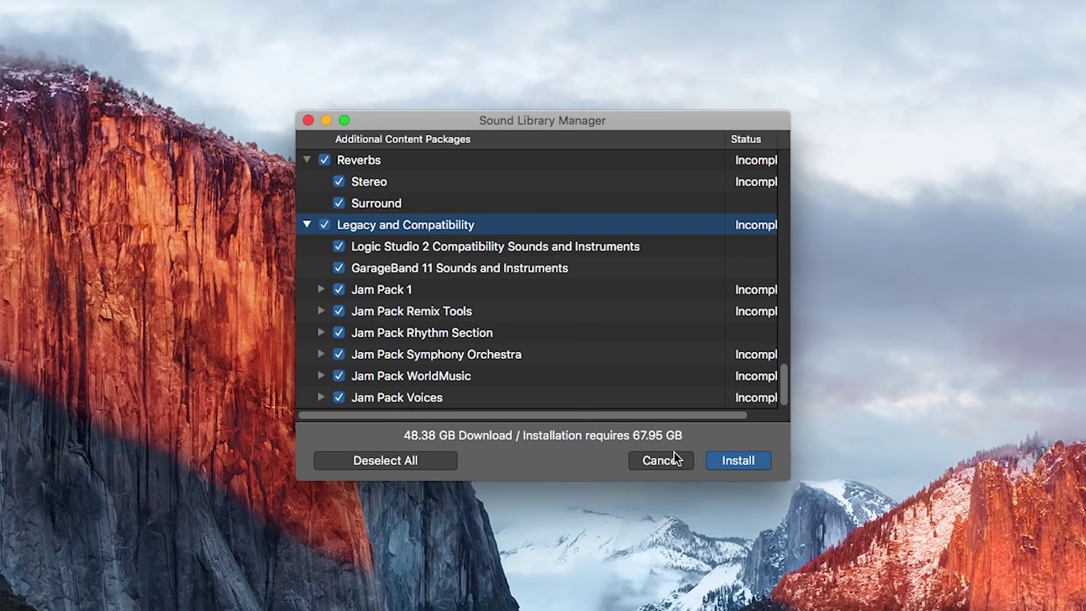
pyautogui.click(729, 459)
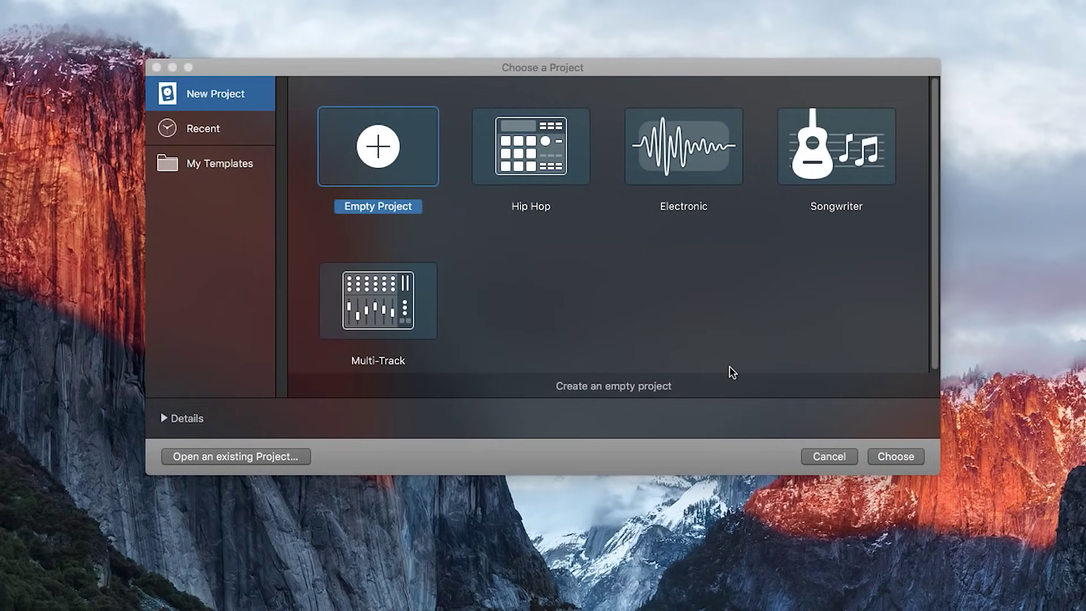
# Step: Create an empty project with one Software Instrument track
pyautogui.click(889, 457)
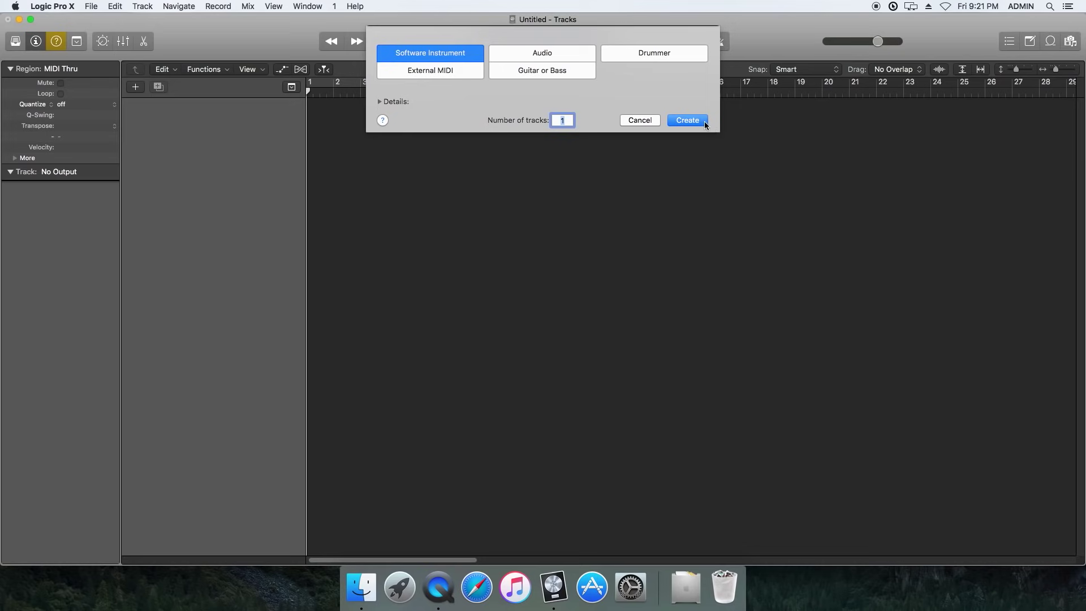
pyautogui.click(687, 120)
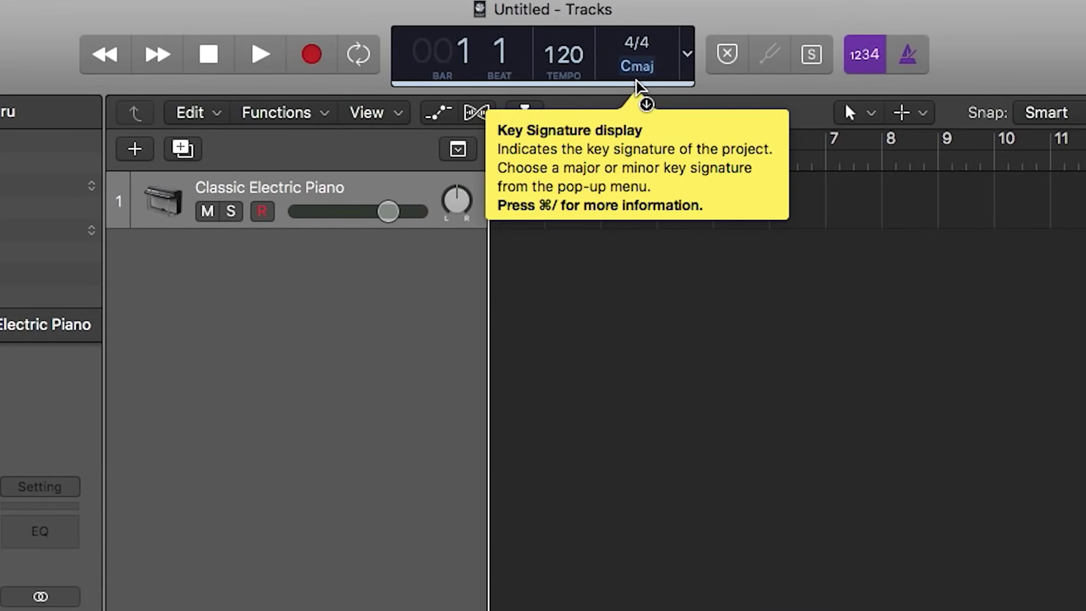
pyautogui.click(650, 83)
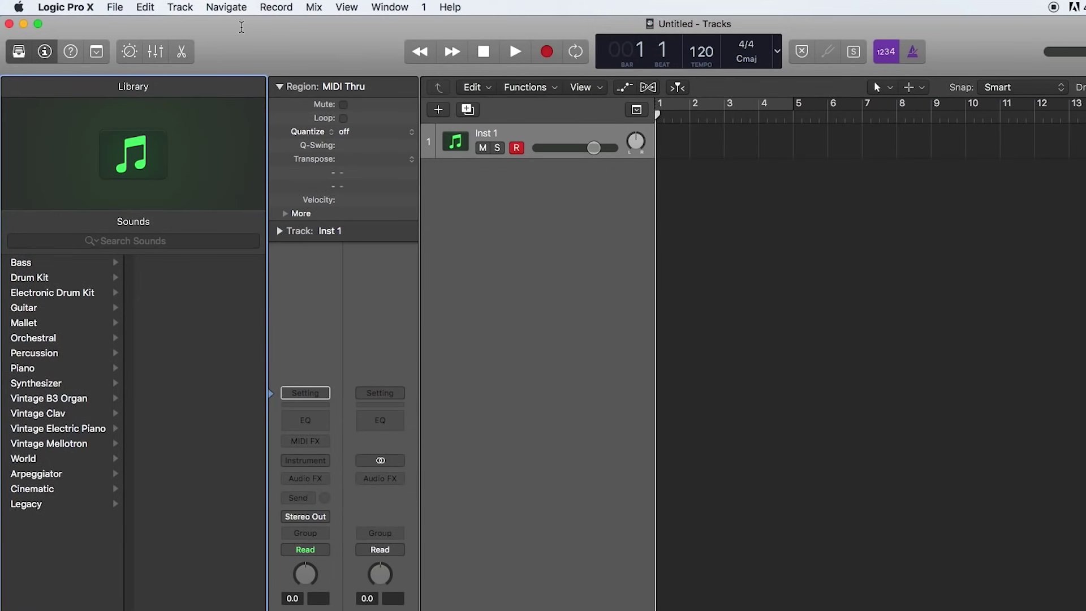
# Step: Open the Sound Library Manager, check the installation status of all content packages, and close it
pyautogui.click(71, 11)
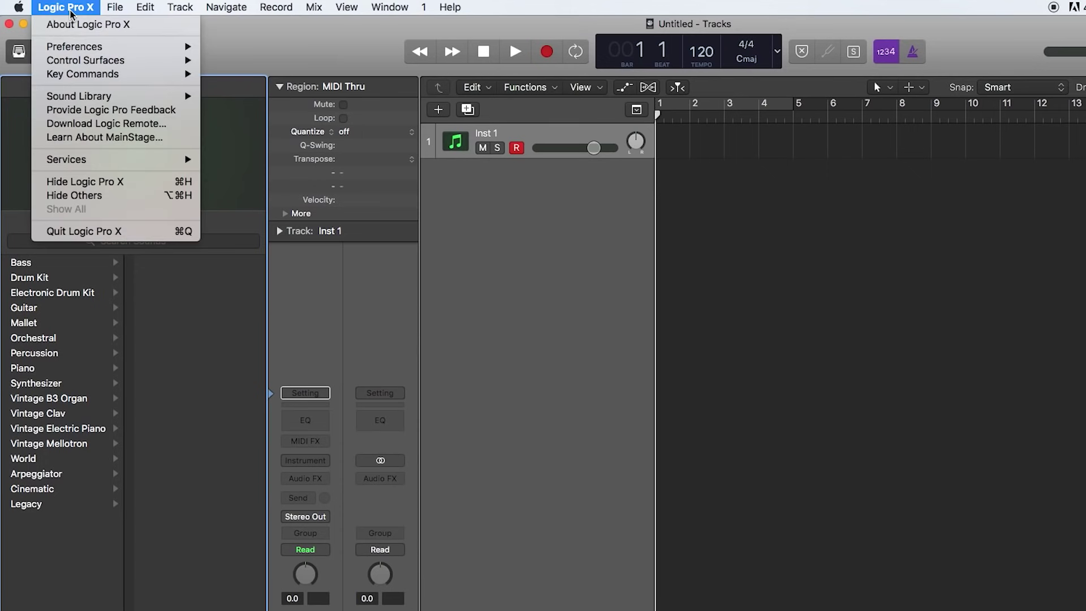
pyautogui.moveTo(93, 97)
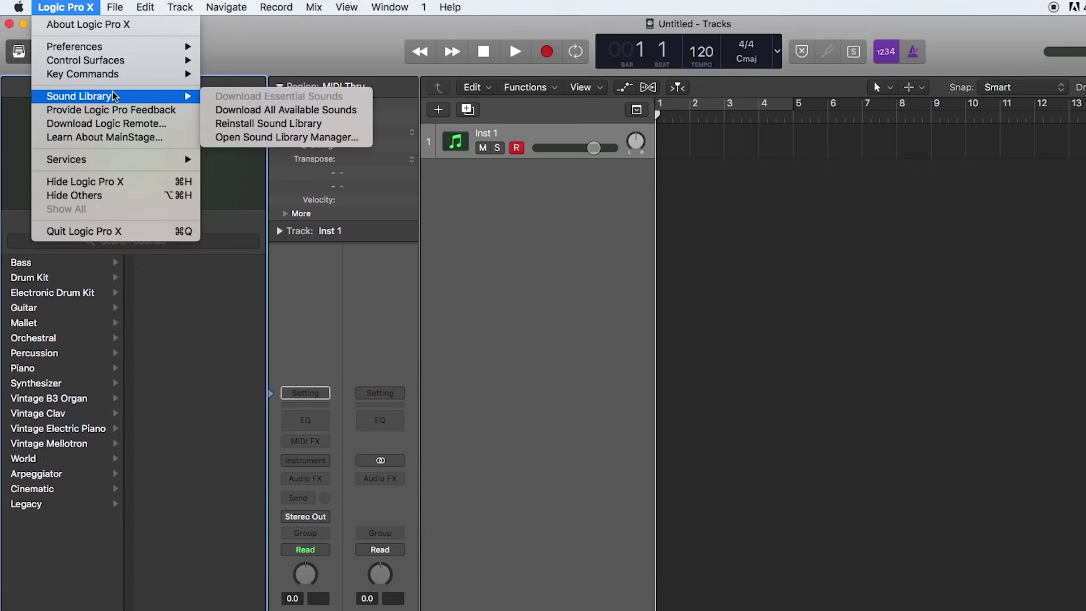
pyautogui.click(308, 148)
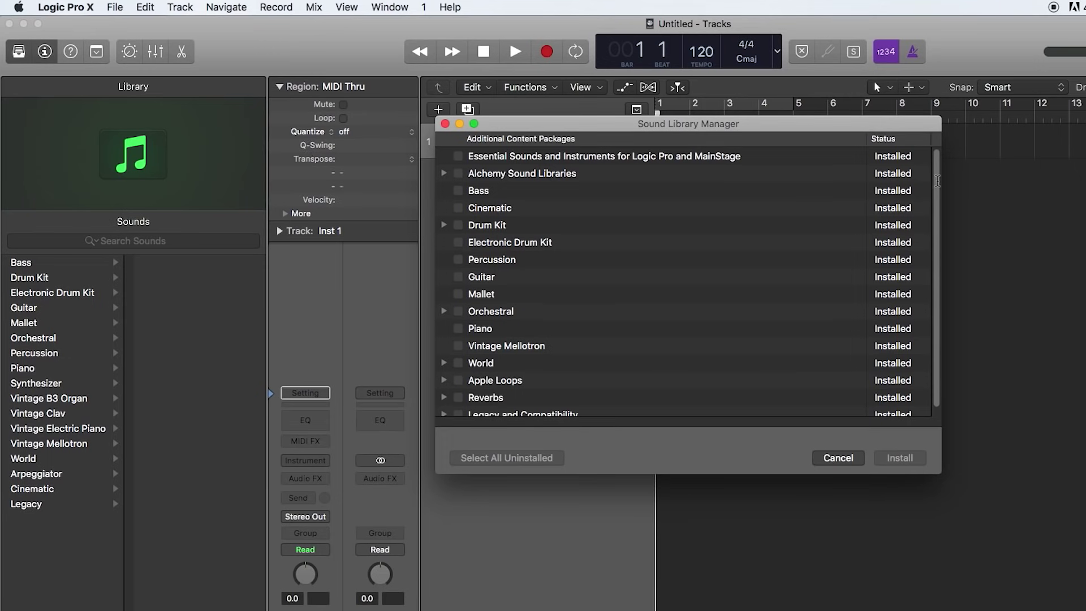
pyautogui.scroll(-1, 941, 203)
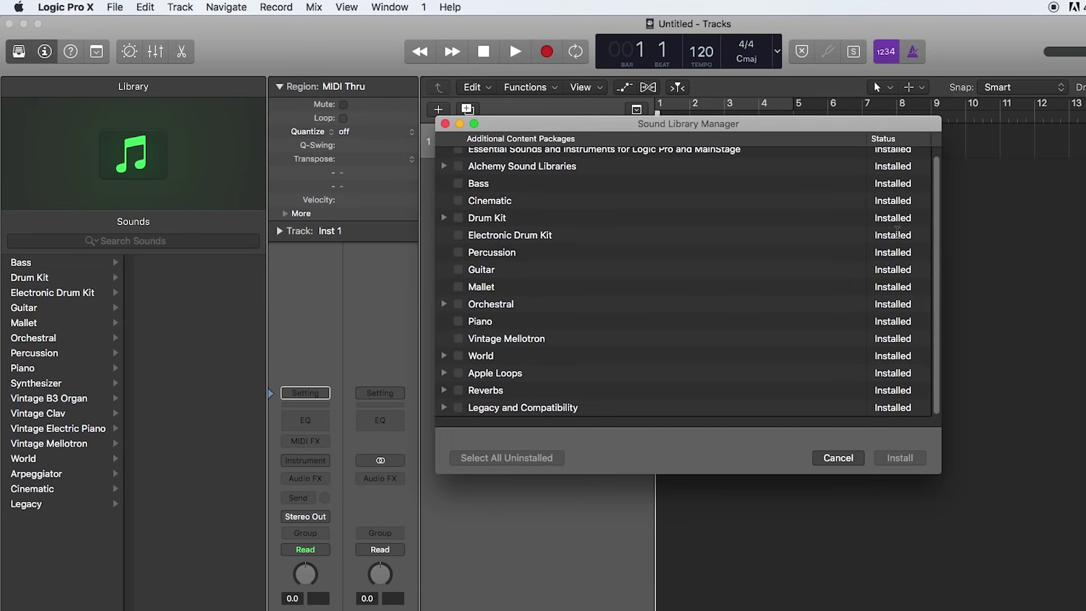
pyautogui.press('Escape')
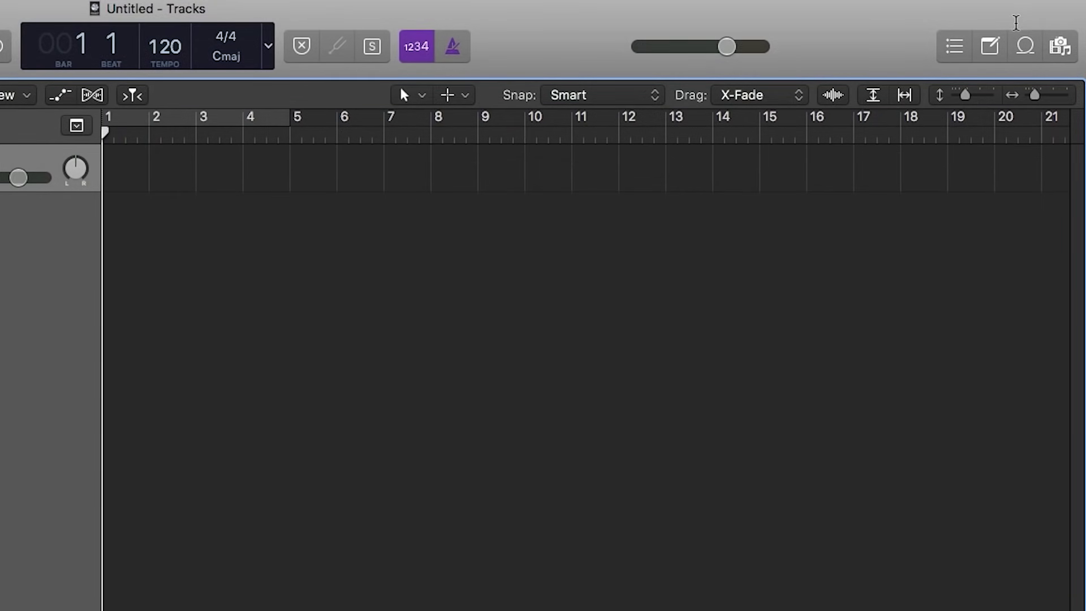
# Step: Show the Loop Browser to view the available Apple Loops, and hide it again
pyautogui.click(1025, 45)
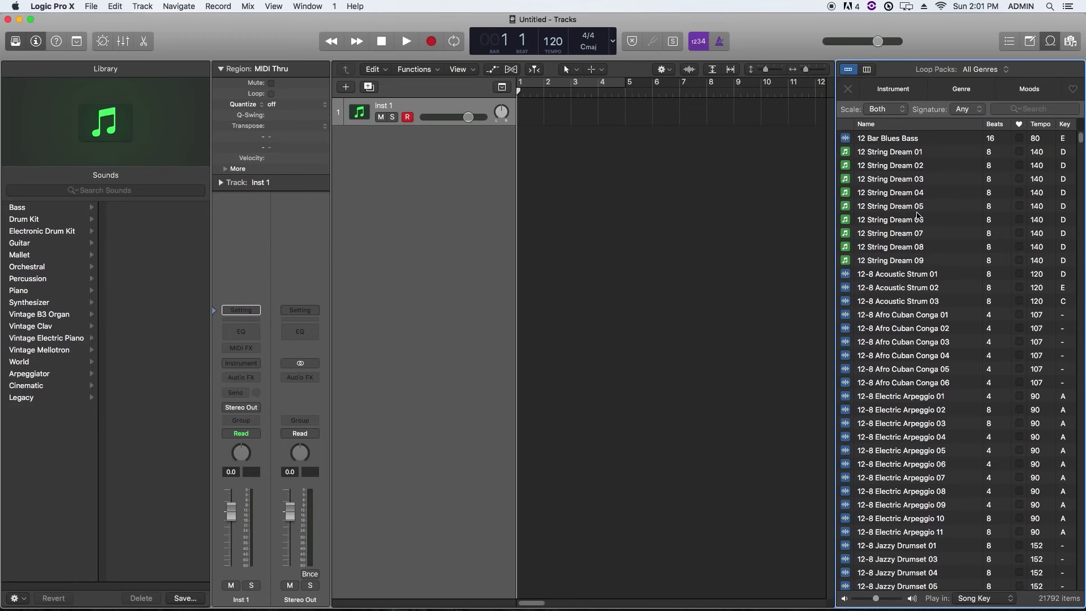
pyautogui.press('o')
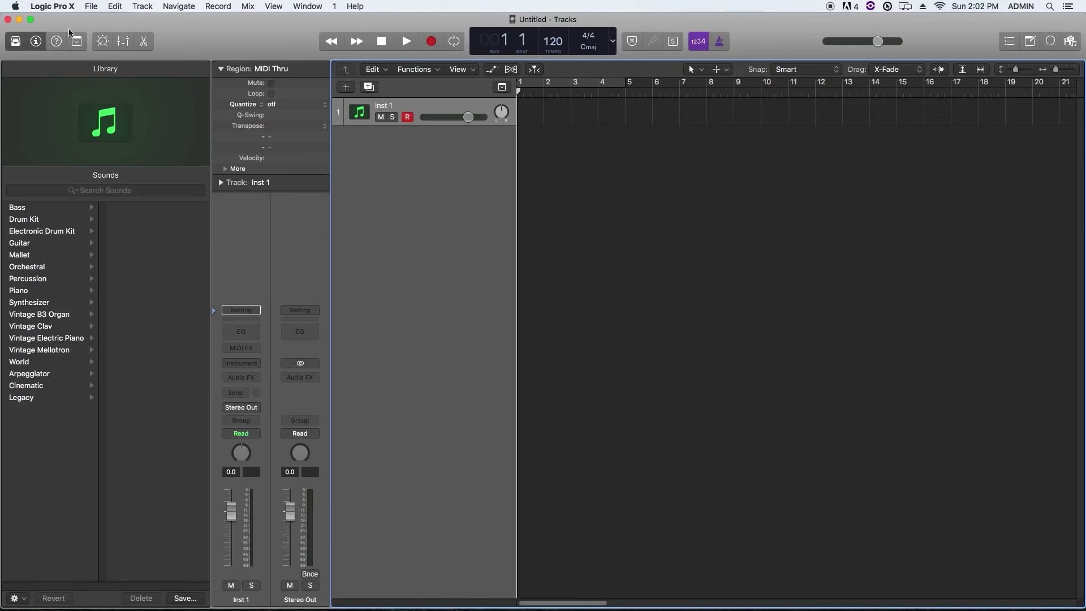
# Step: Disable all additional options and Show Advanced Tools in the Advanced Tools preferences
pyautogui.click(57, 6)
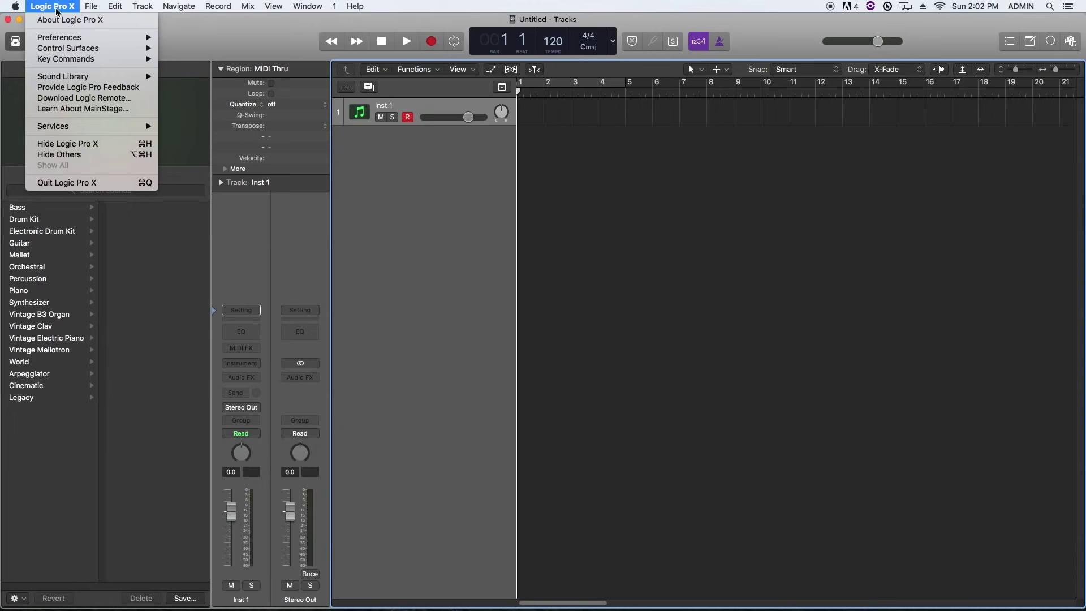
pyautogui.moveTo(59, 37)
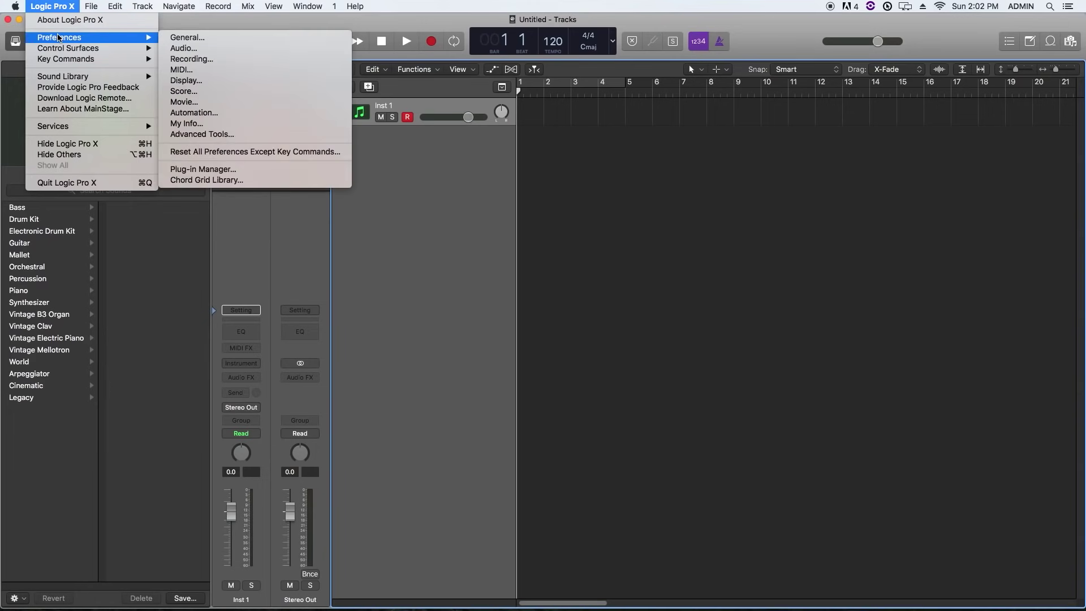
pyautogui.click(240, 136)
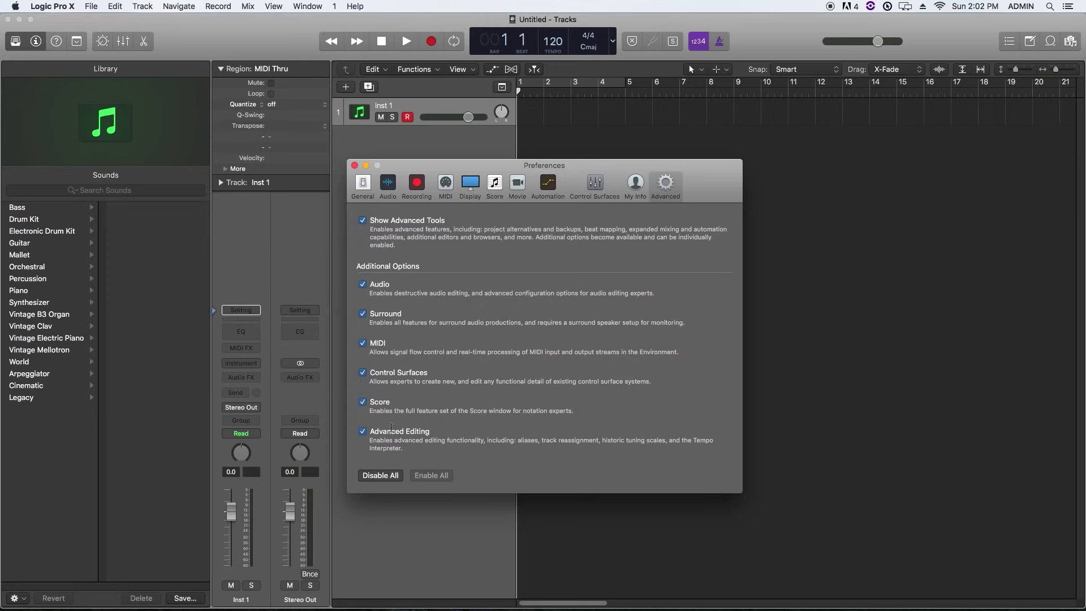
pyautogui.click(390, 476)
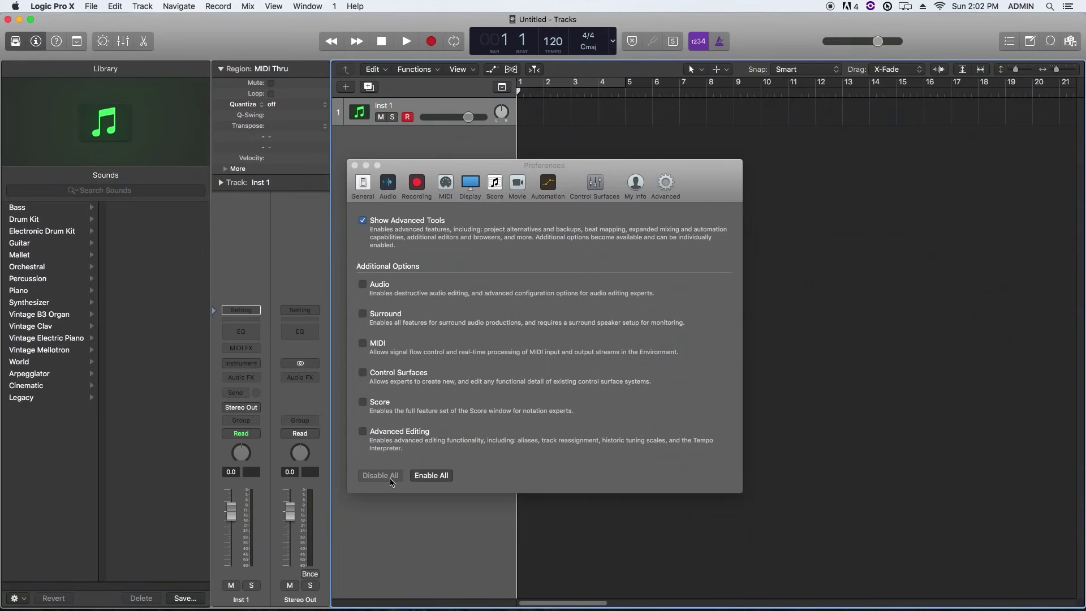
pyautogui.click(363, 221)
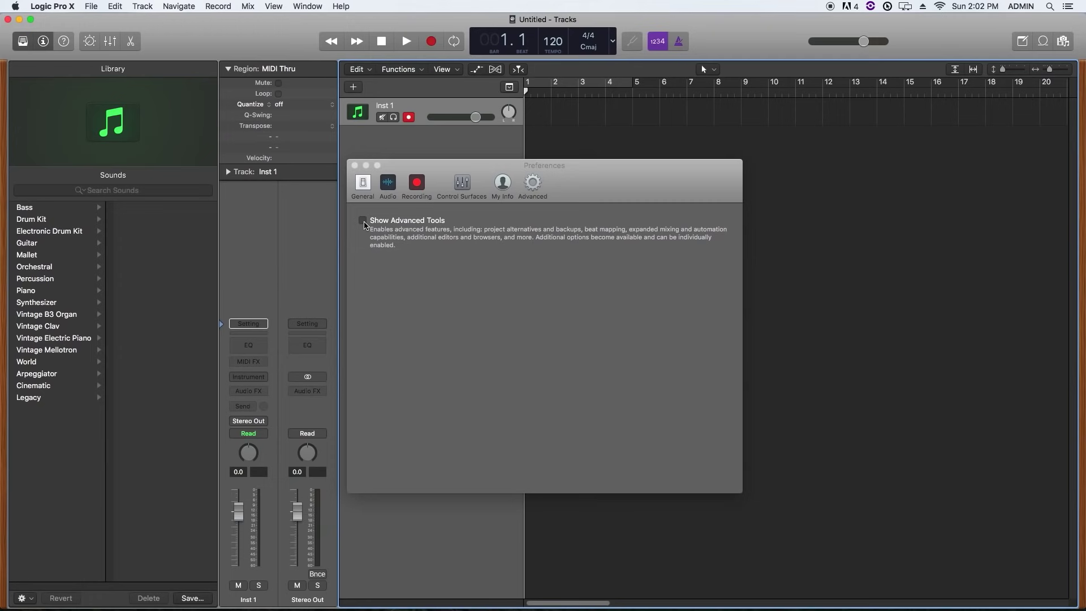
# Step: Turn on Show Advanced Tools, enable all additional options, and close the preferences
pyautogui.click(363, 221)
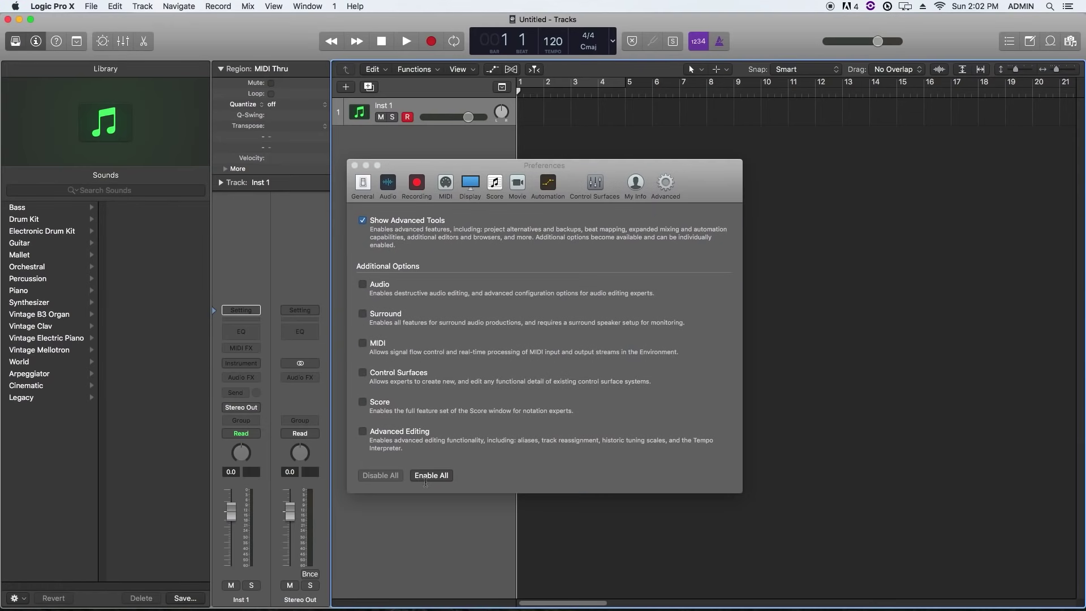
pyautogui.click(430, 476)
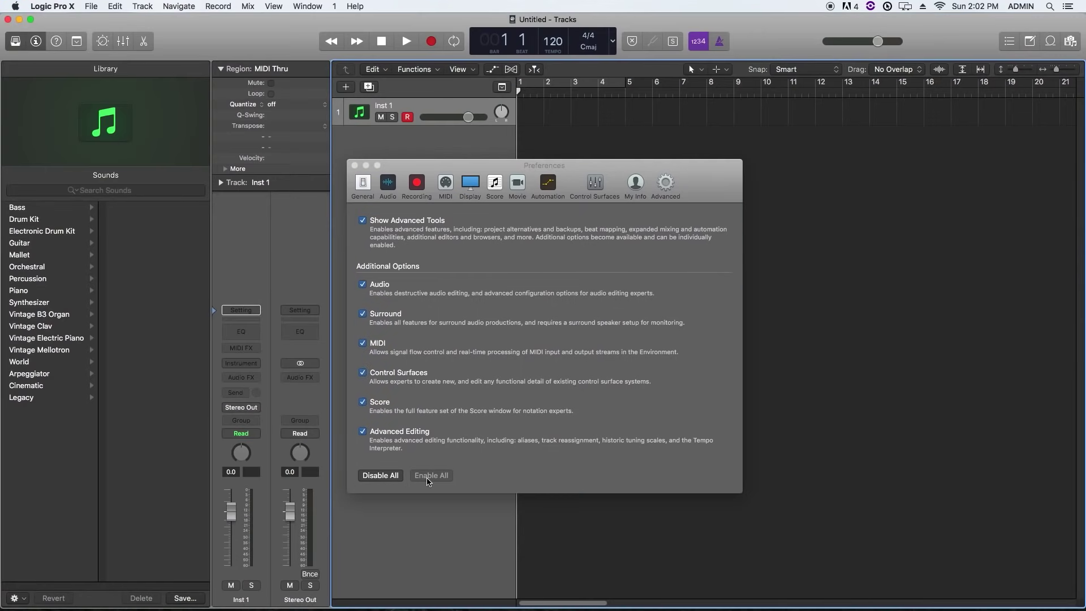
pyautogui.press('super+w')
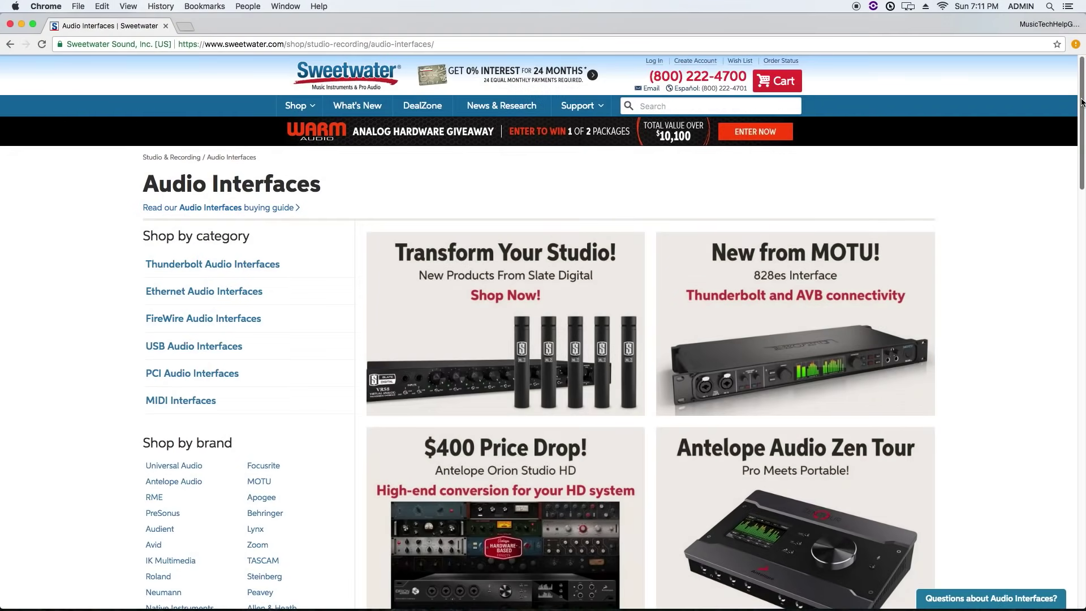
# Step: Switch to Chrome, view the Antelope Audio Zen Tour product page on Sweetwater, and return to the Audio Interfaces page
pyautogui.scroll(-5, 1046, 253)
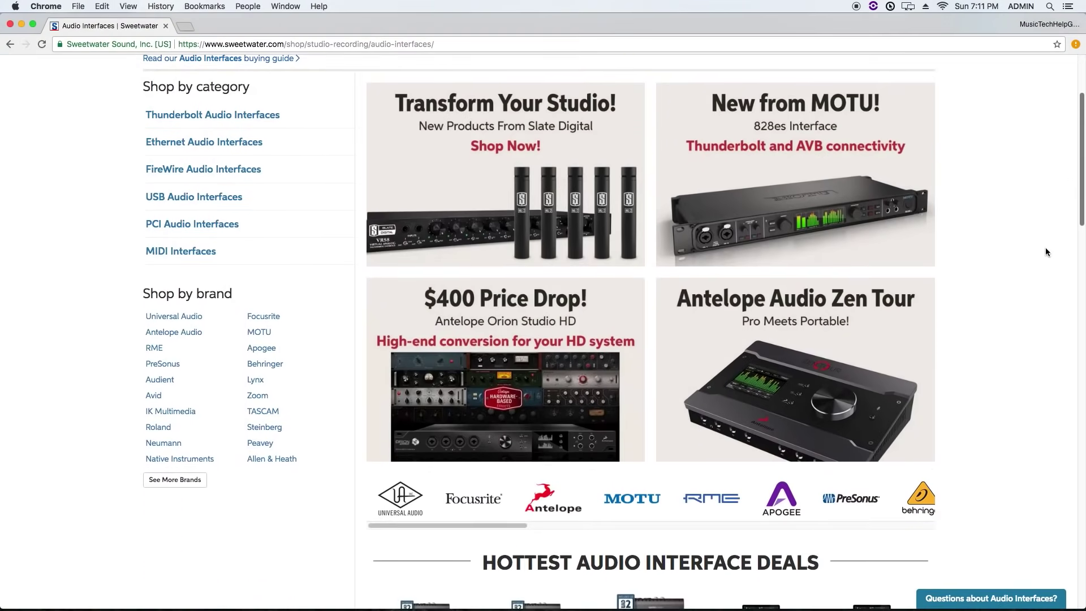
pyautogui.click(795, 378)
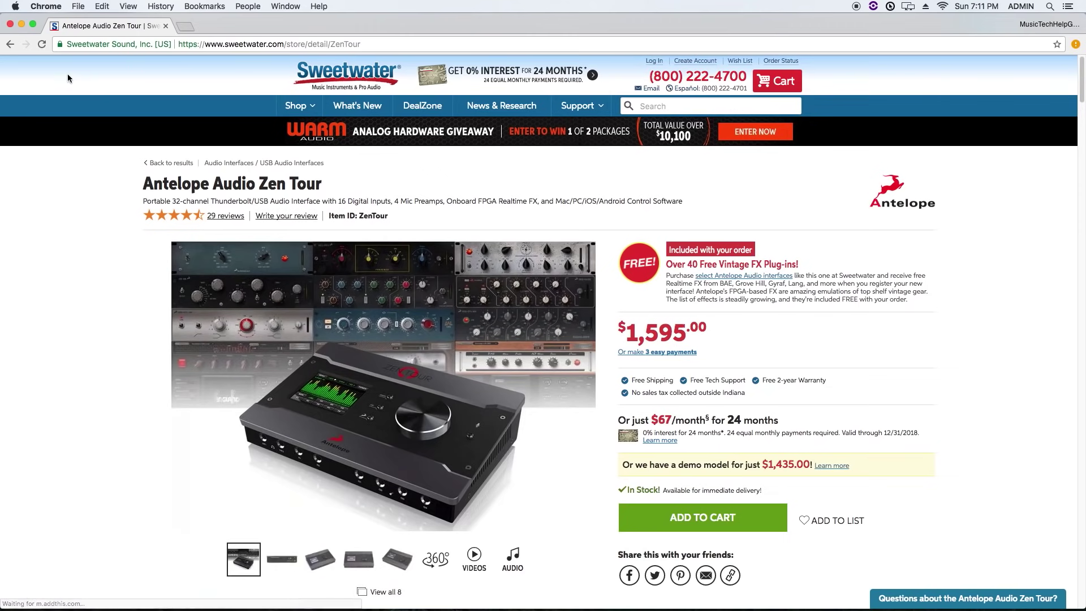
pyautogui.click(10, 44)
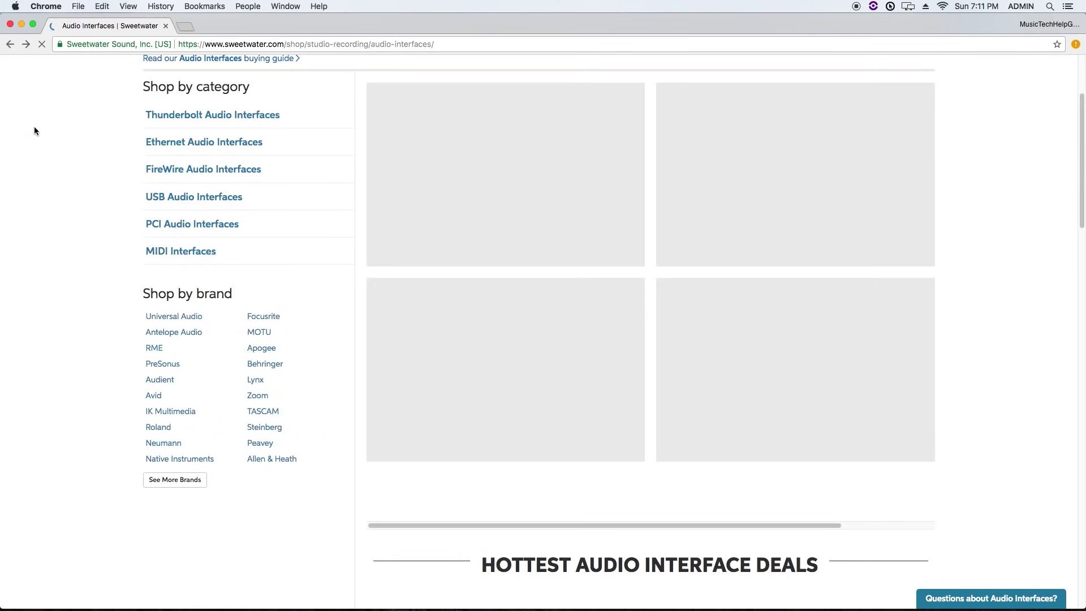
# Step: View the USB Audio Interfaces category and examine the Focusrite Scarlett 18i20 product page
pyautogui.click(160, 200)
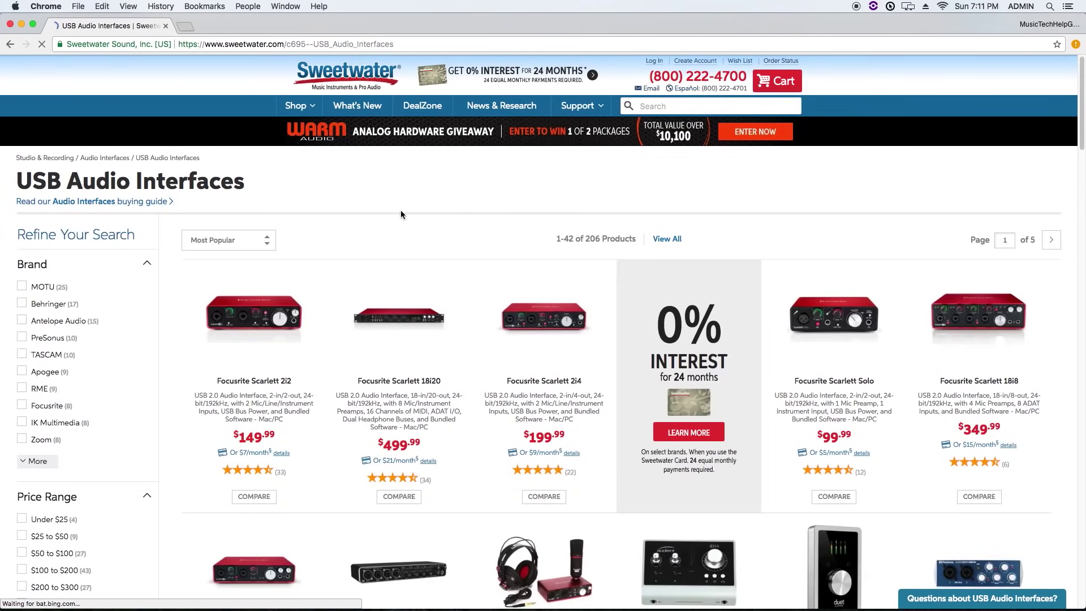
pyautogui.click(406, 319)
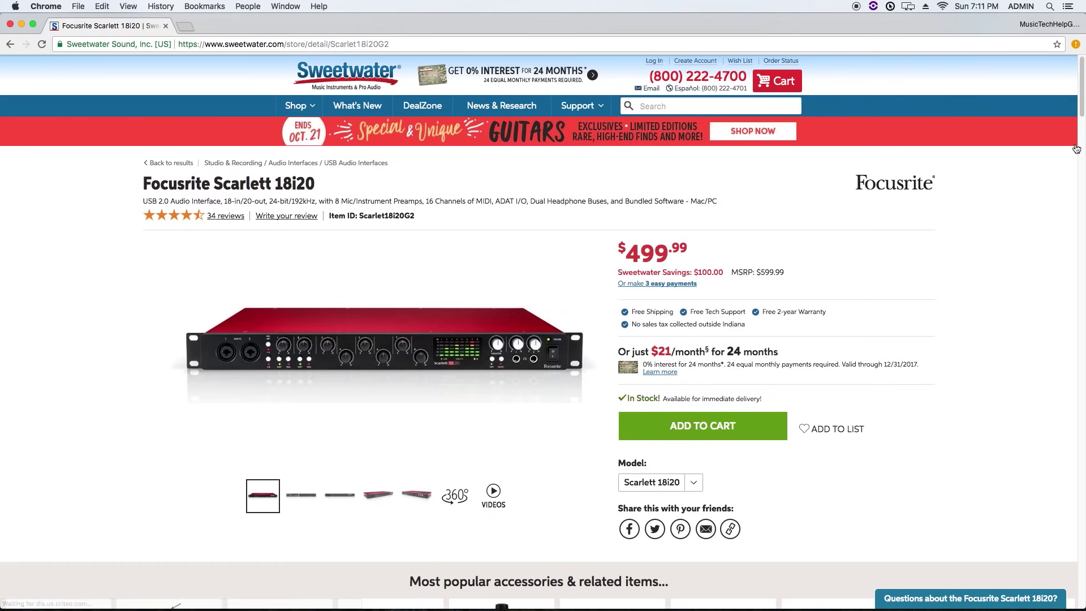
pyautogui.scroll(-5, 1080, 125)
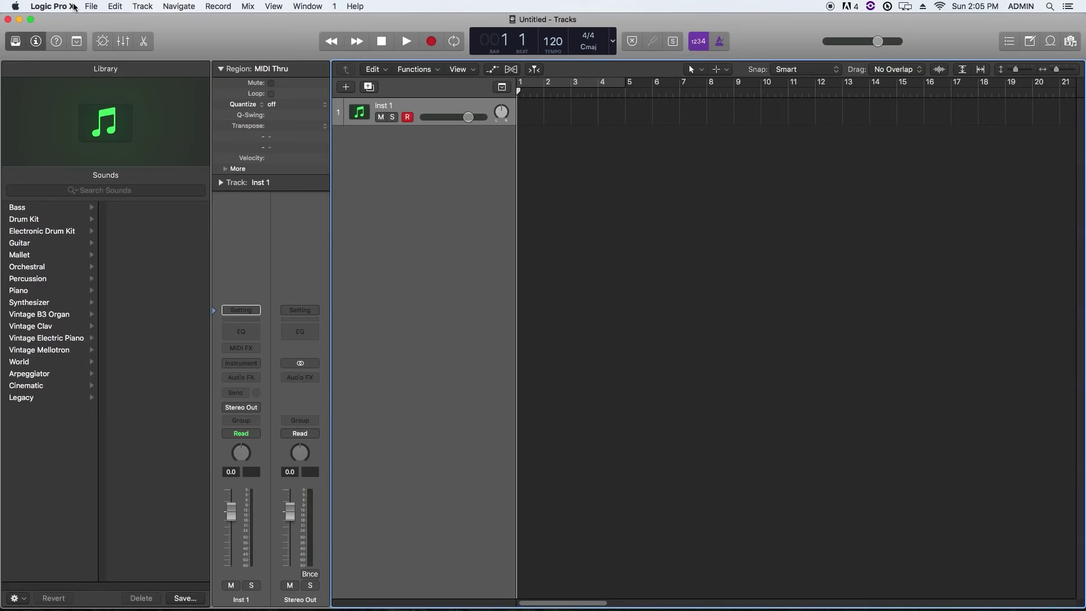
# Step: Switch to Logic Pro X, open the Audio preferences, and review the available output and input devices
pyautogui.click(74, 7)
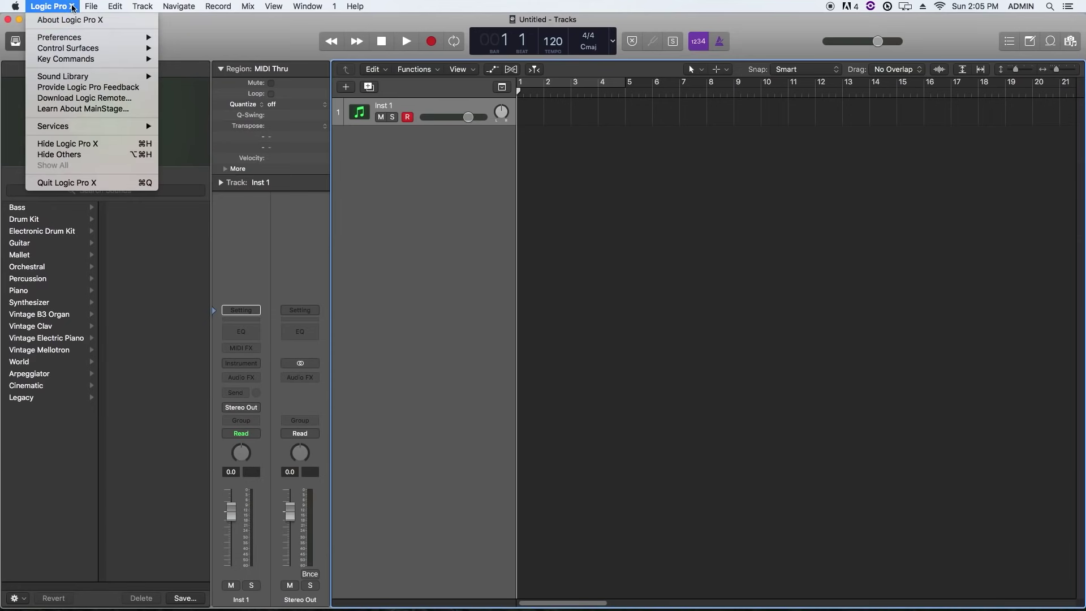
pyautogui.moveTo(109, 38)
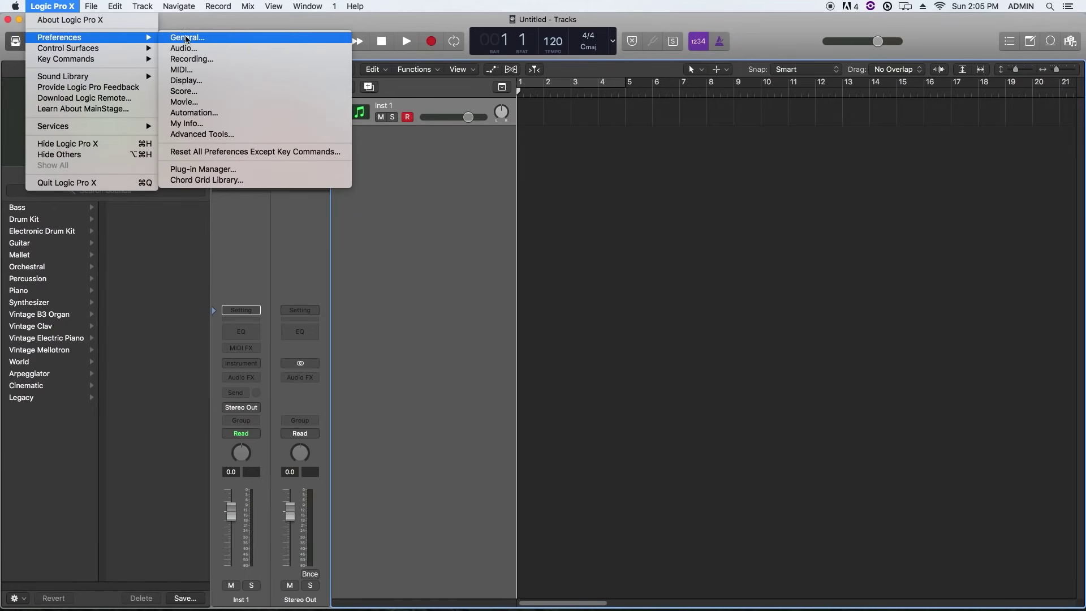
pyautogui.click(204, 49)
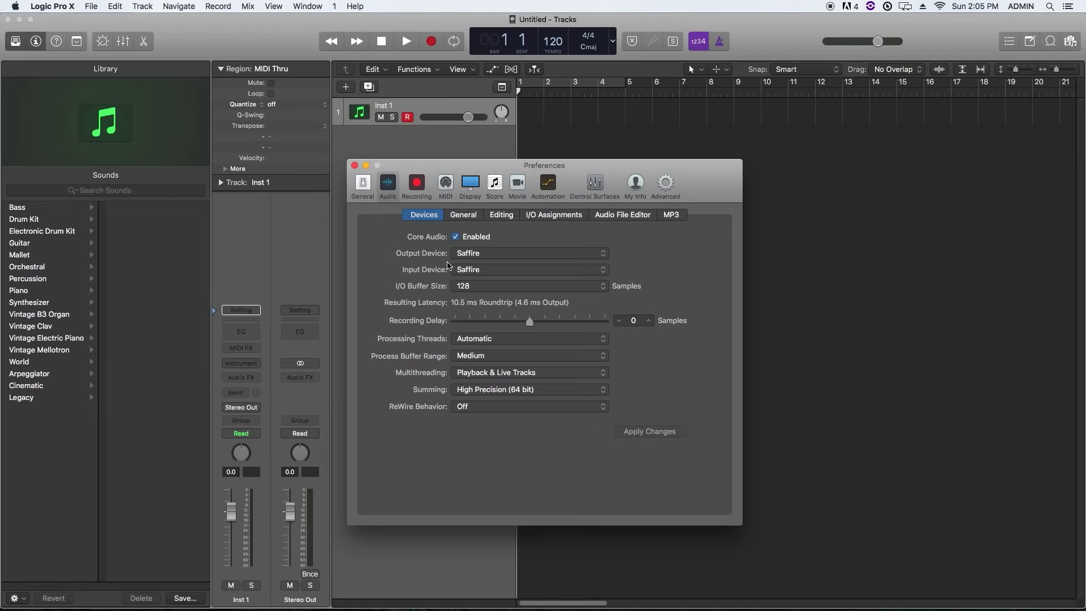
pyautogui.click(478, 255)
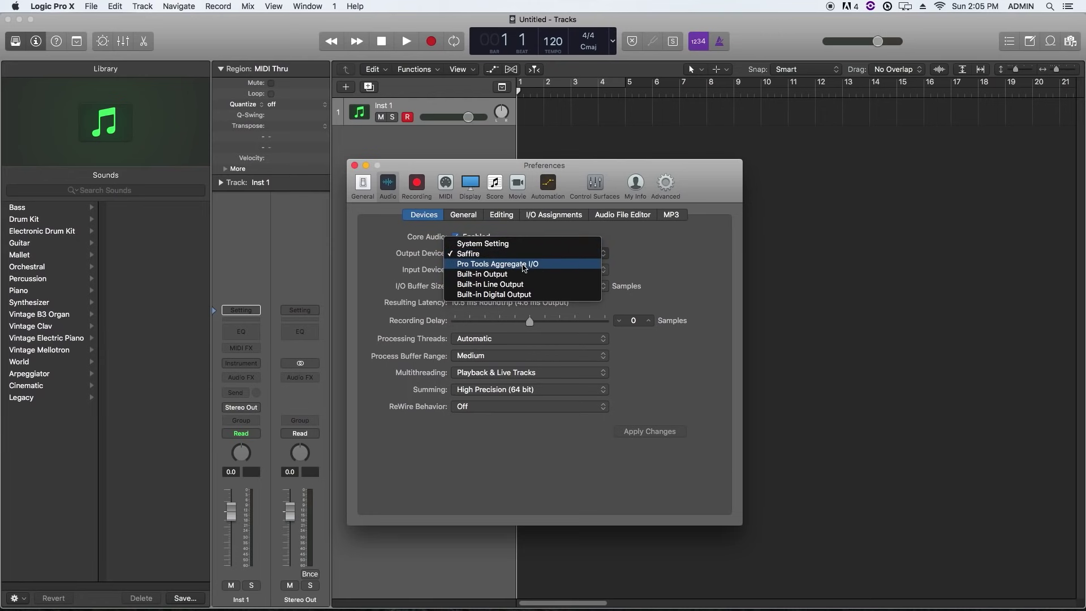
pyautogui.click(389, 265)
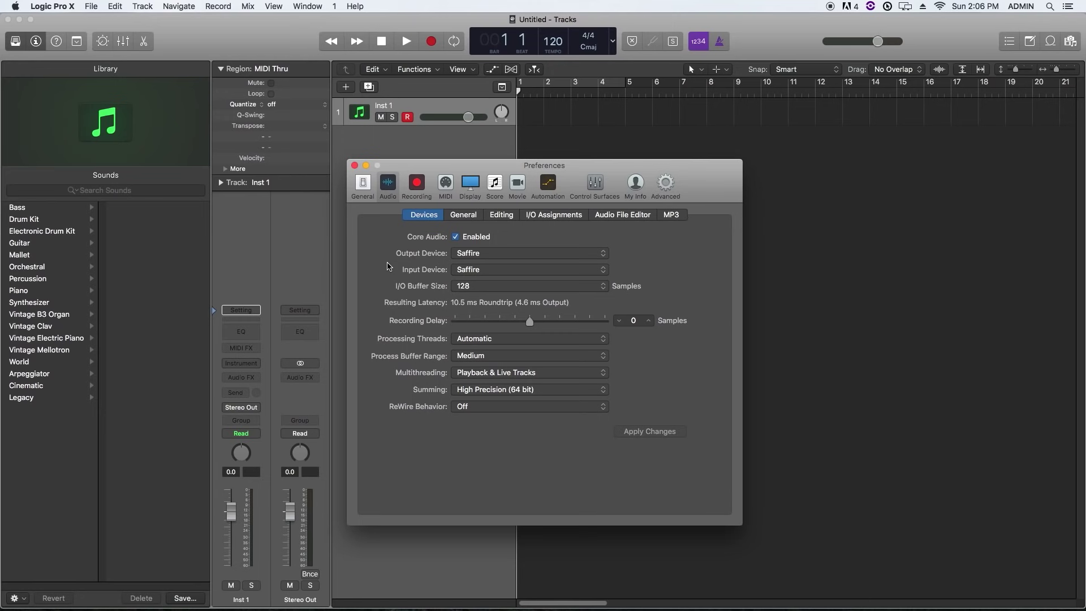
pyautogui.click(467, 254)
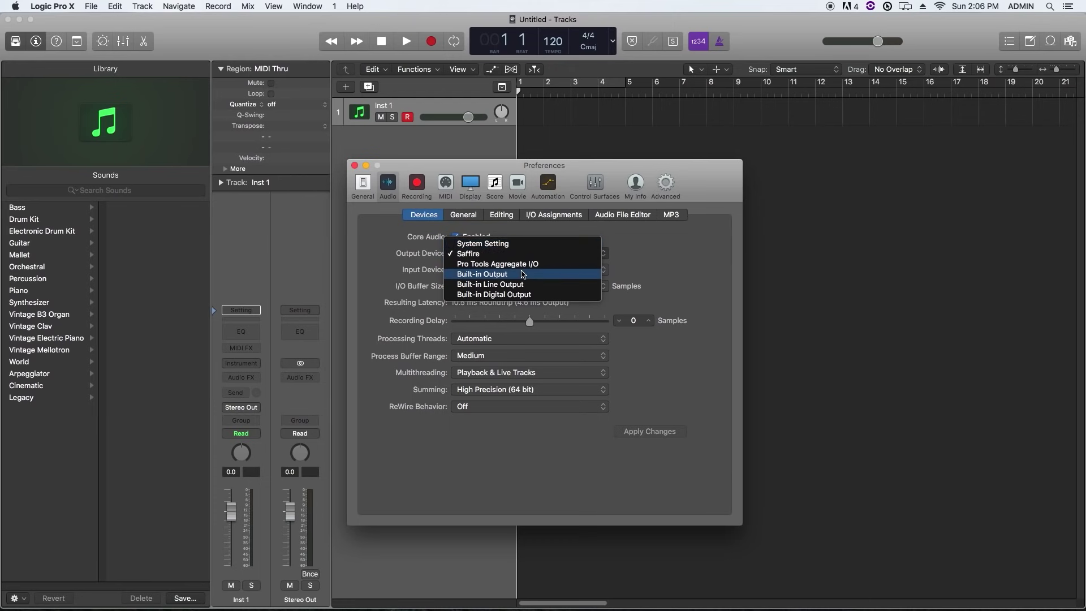
pyautogui.click(425, 264)
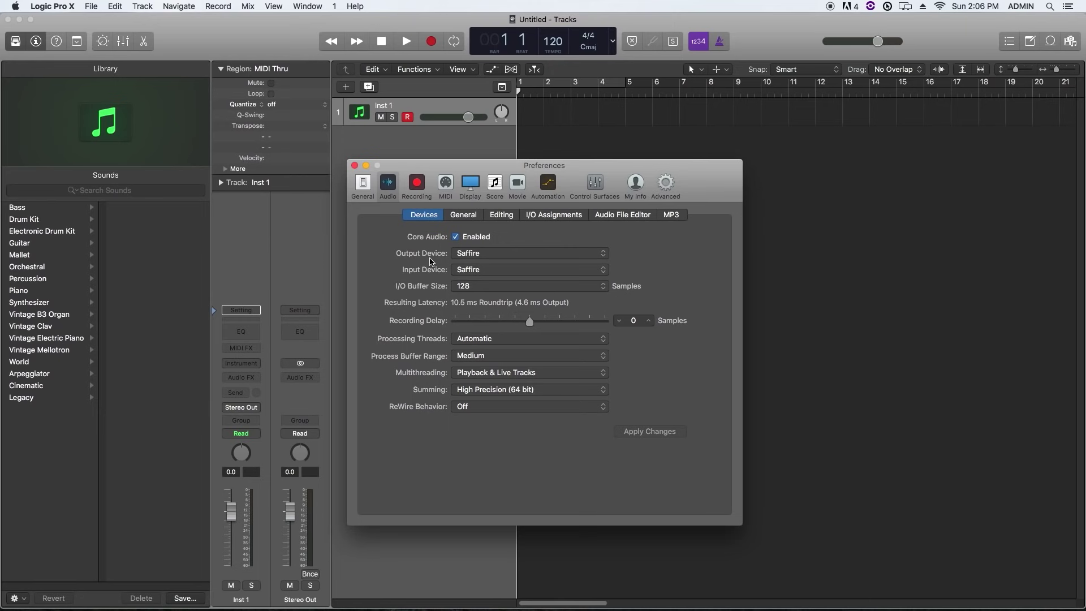
pyautogui.click(463, 270)
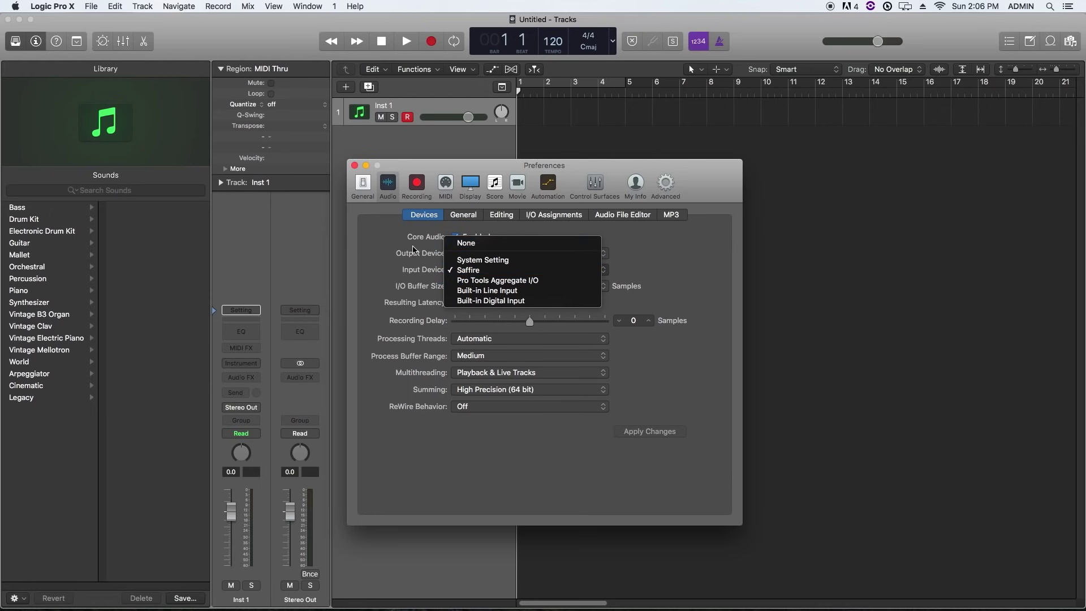
pyautogui.click(390, 252)
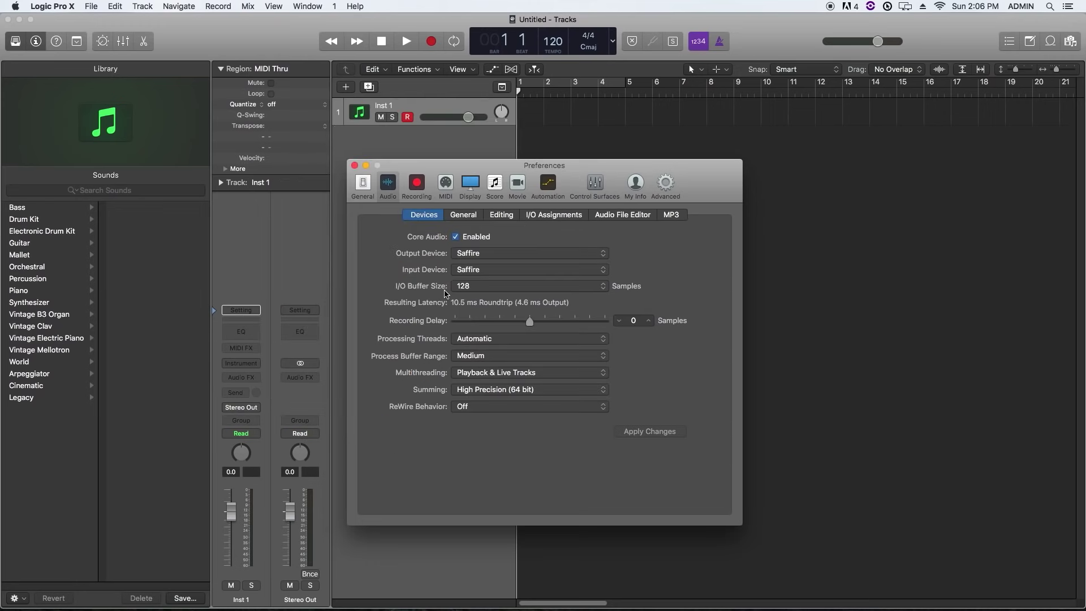
# Step: Set the I/O Buffer Size to 64 samples, apply the change, and close the preferences
pyautogui.click(468, 287)
pyautogui.click(469, 275)
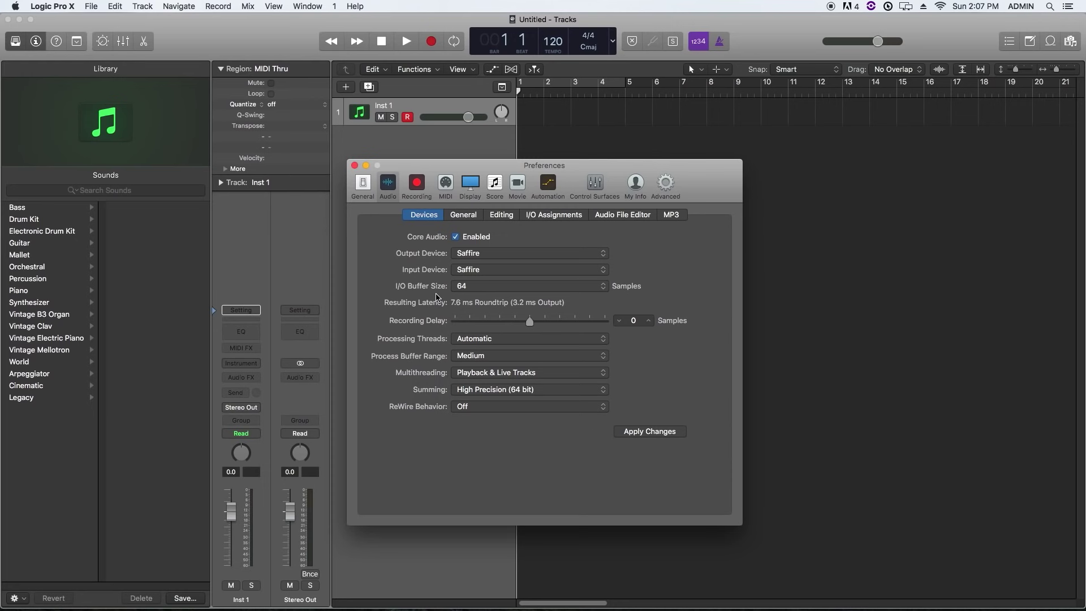
pyautogui.click(643, 433)
pyautogui.click(354, 165)
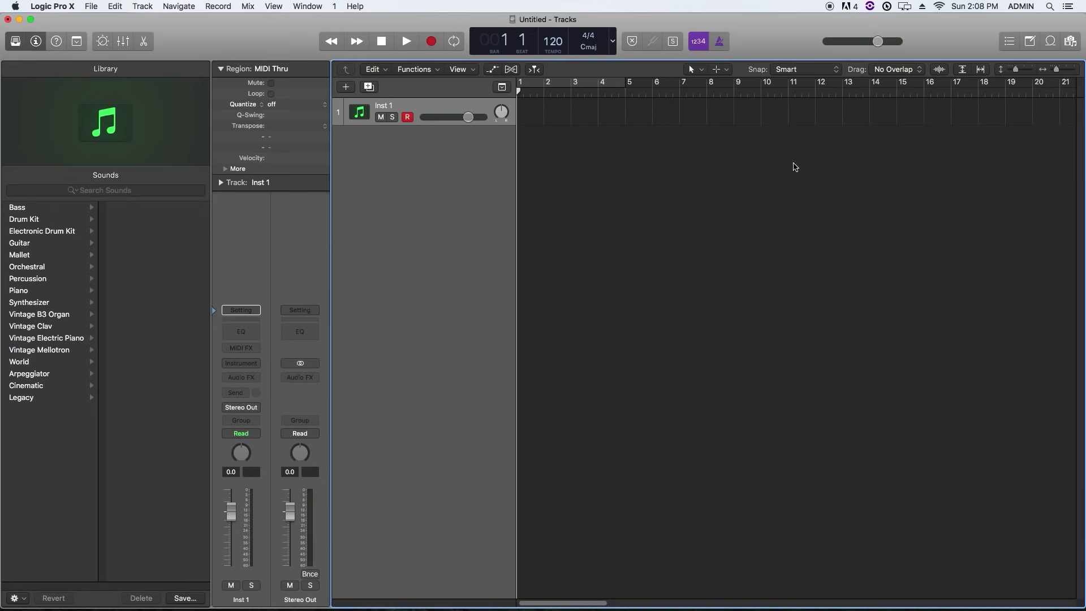
# Step: Show the Loop Browser, view the Dubstep loop pack, and return the loop packs to All Genres
pyautogui.click(1050, 42)
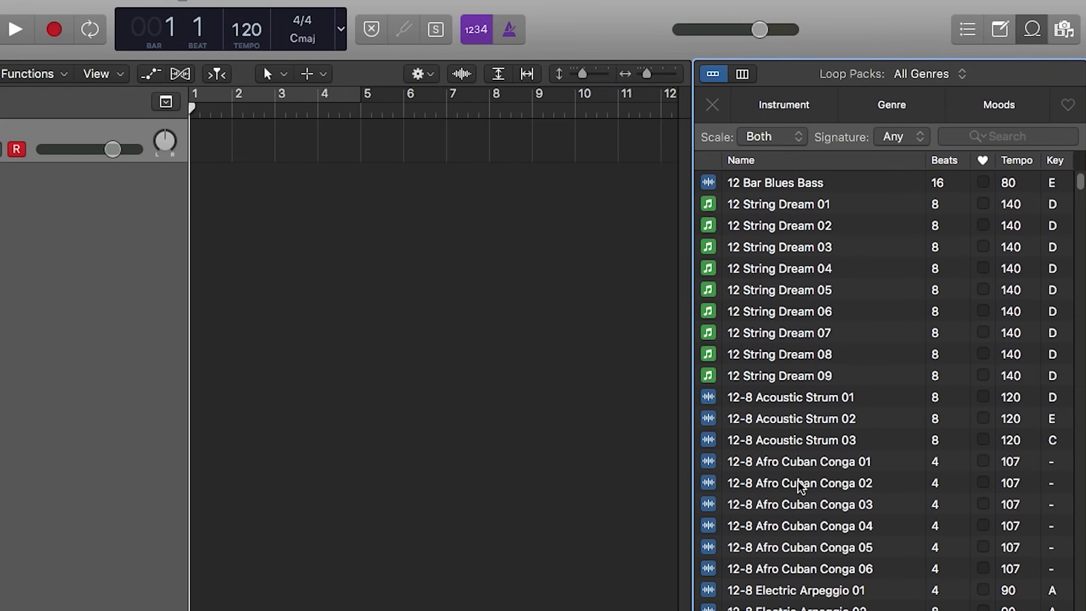
pyautogui.click(921, 74)
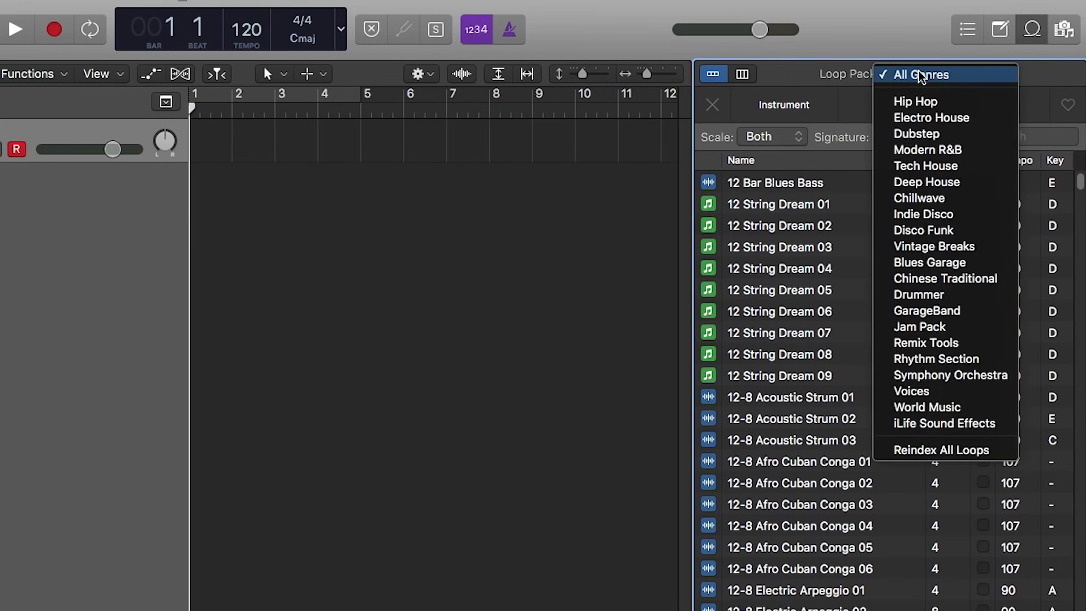
pyautogui.click(927, 294)
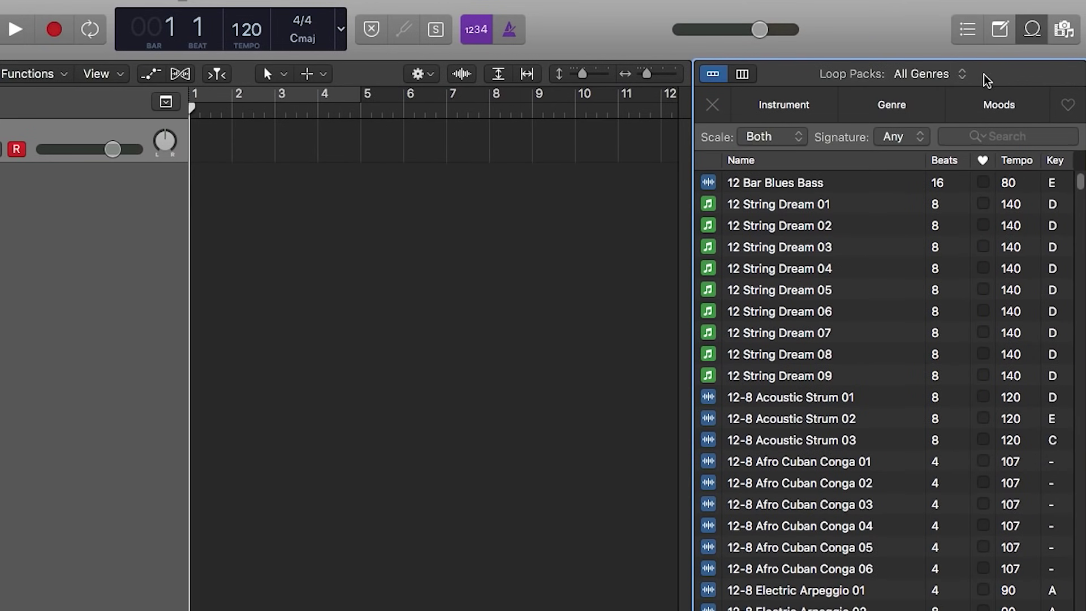
pyautogui.click(957, 80)
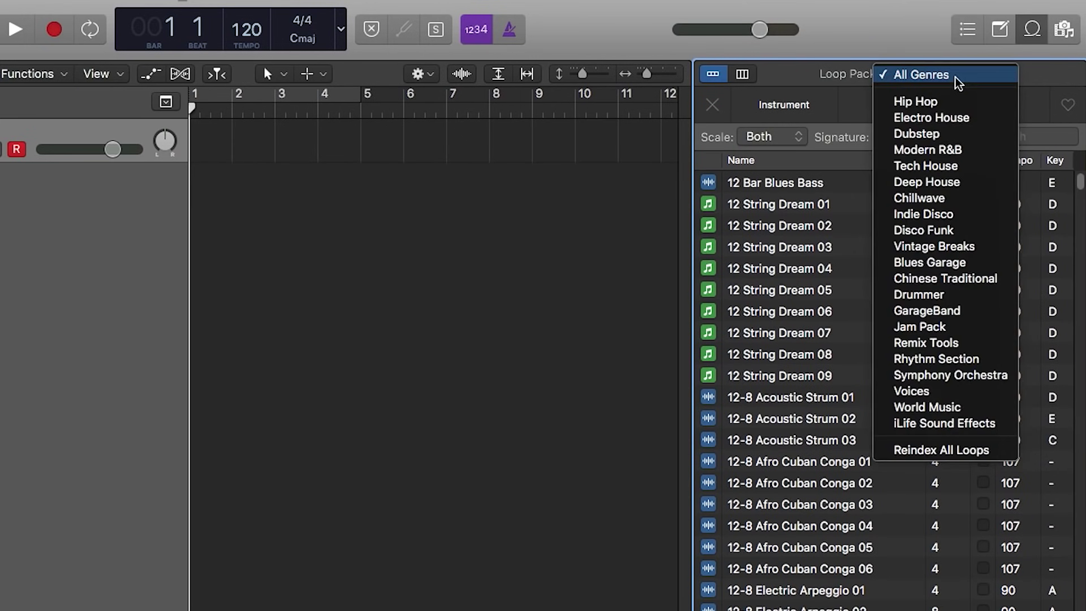
pyautogui.click(940, 135)
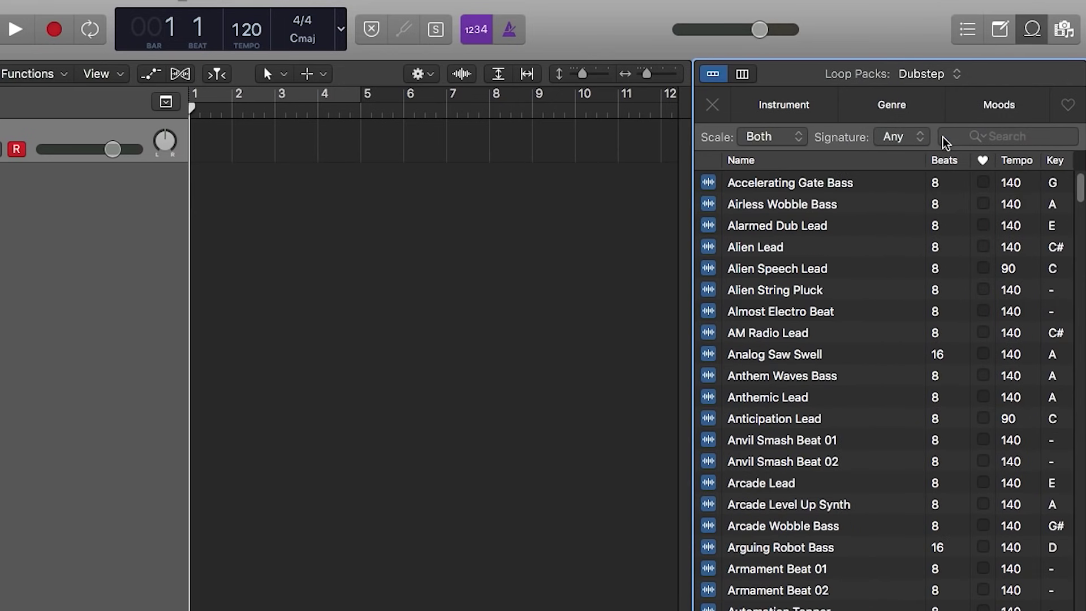
pyautogui.click(954, 77)
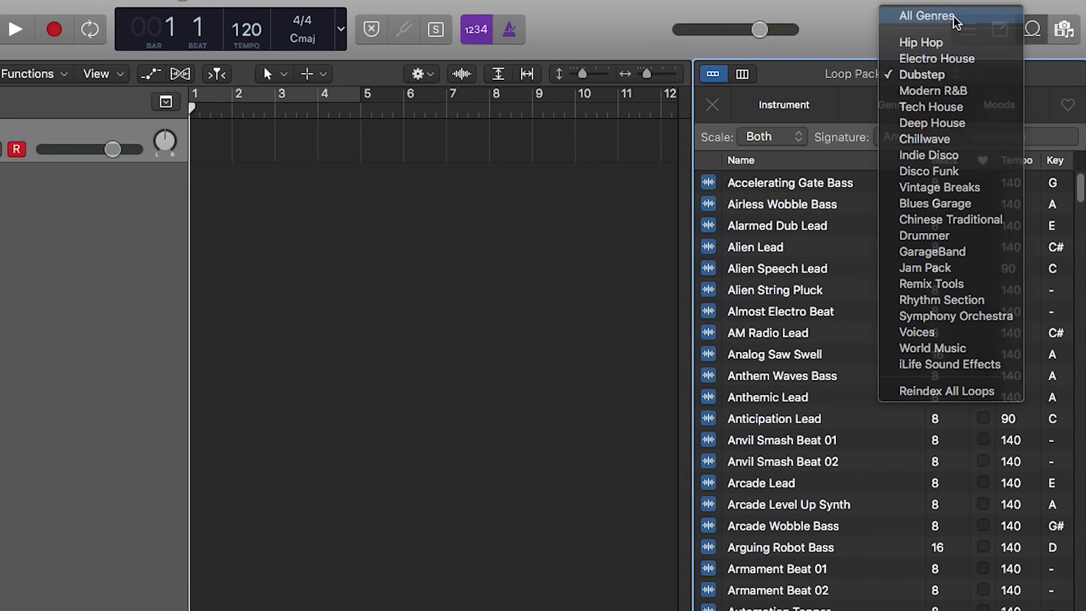
pyautogui.click(955, 25)
# Step: Look through the Instrument, Genre and Moods categories of the Loop Browser, and filter the loops to the Syn Bass instrument
pyautogui.click(803, 113)
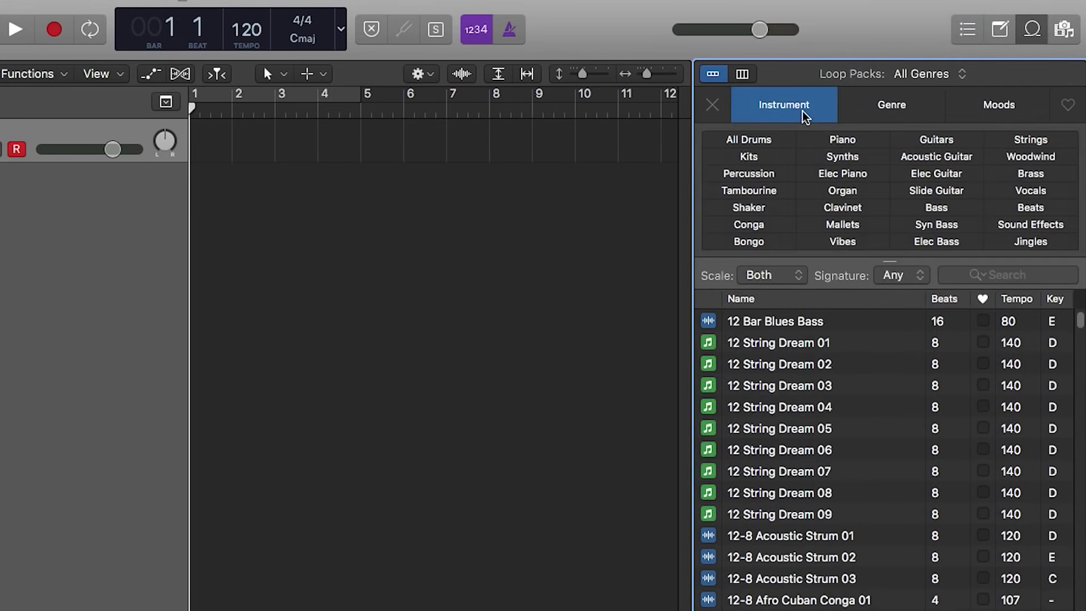
pyautogui.click(871, 115)
pyautogui.click(980, 111)
pyautogui.click(981, 111)
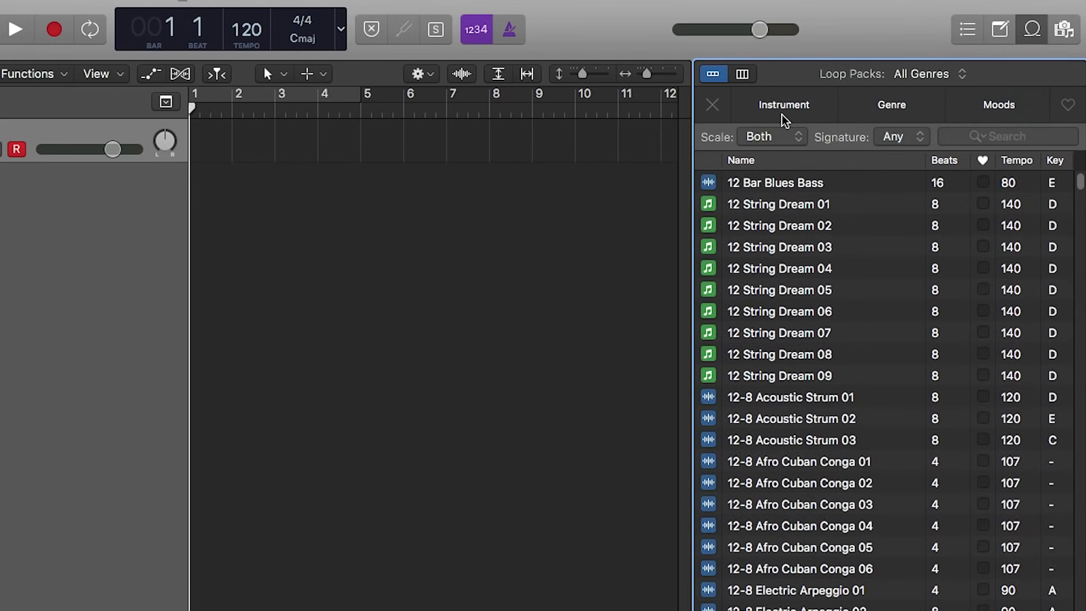
pyautogui.click(784, 119)
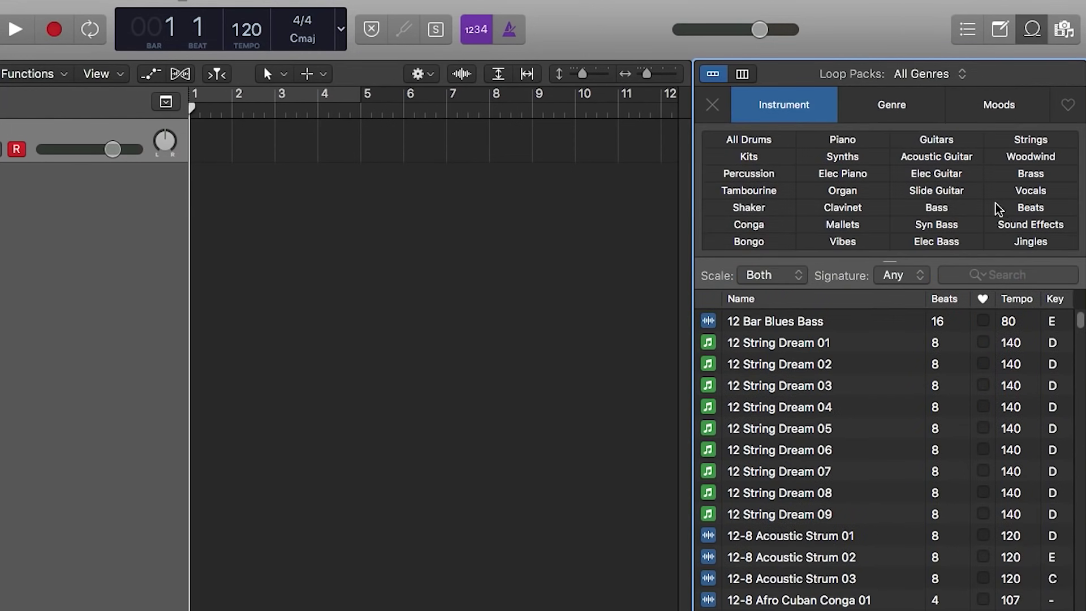
pyautogui.click(972, 228)
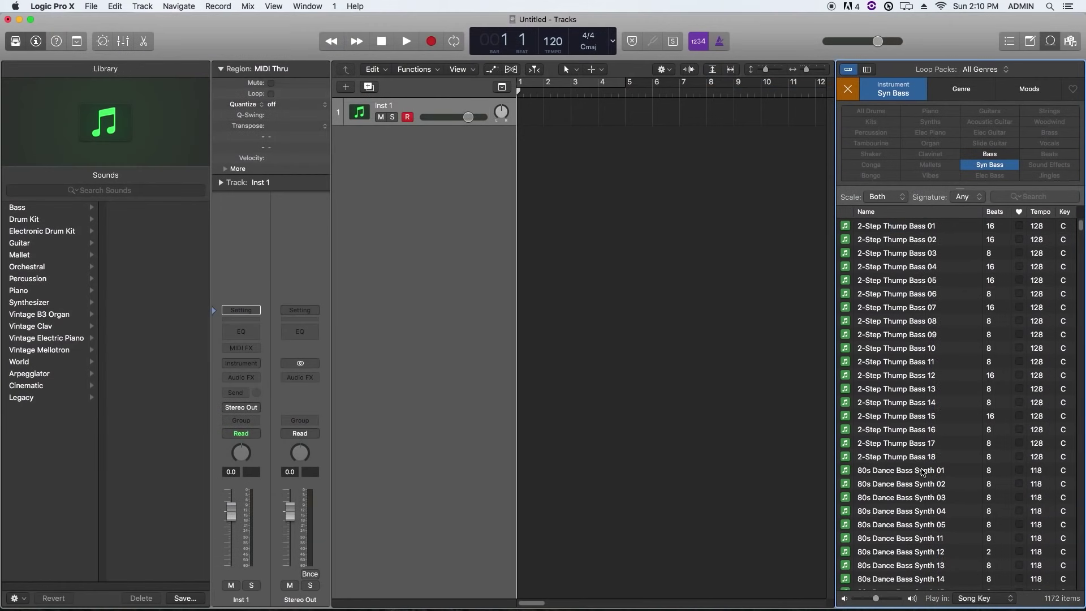
# Step: Preview the 80s Dance Bass Synth 01 and 02 loops, and browse further down the Syn Bass loops
pyautogui.click(922, 472)
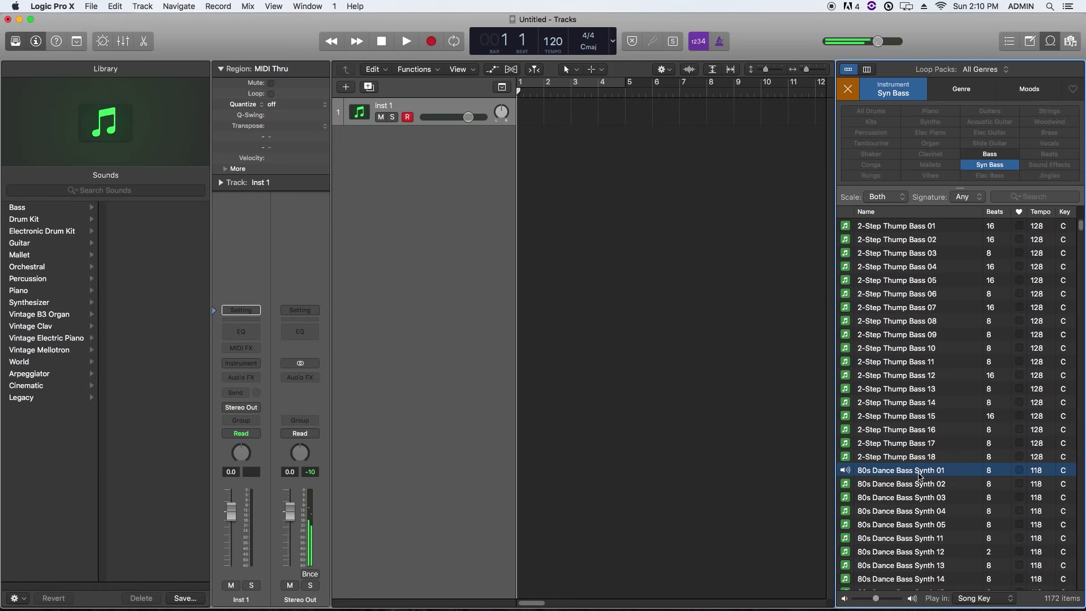
pyautogui.click(917, 487)
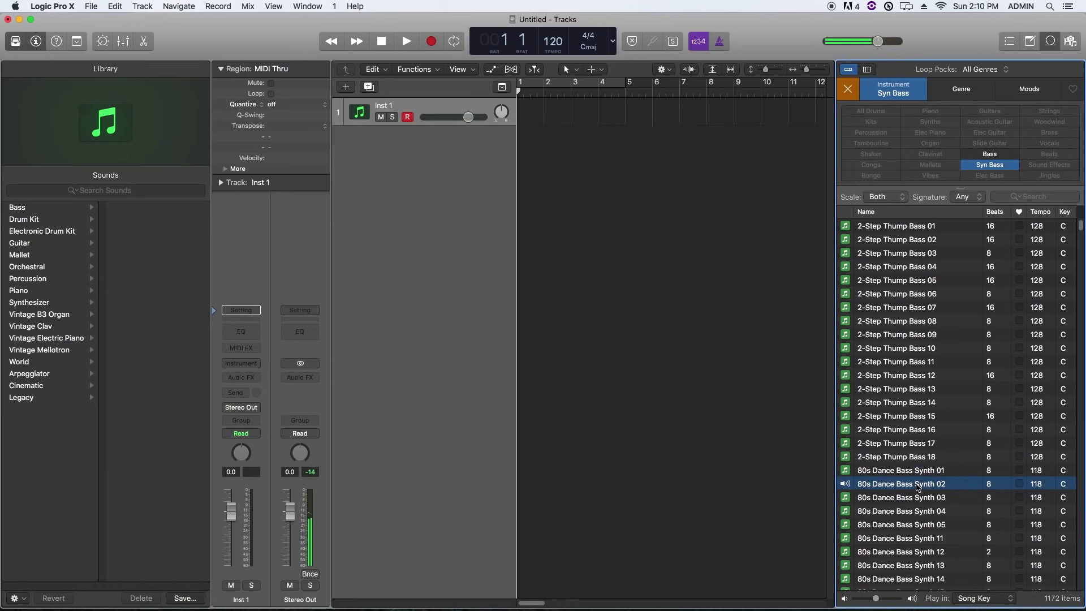
pyautogui.click(917, 487)
pyautogui.scroll(-10, 917, 488)
# Step: Preview the Alpha Matrix Bass loop, add it at bar 1 on a new track, and select that track
pyautogui.click(893, 365)
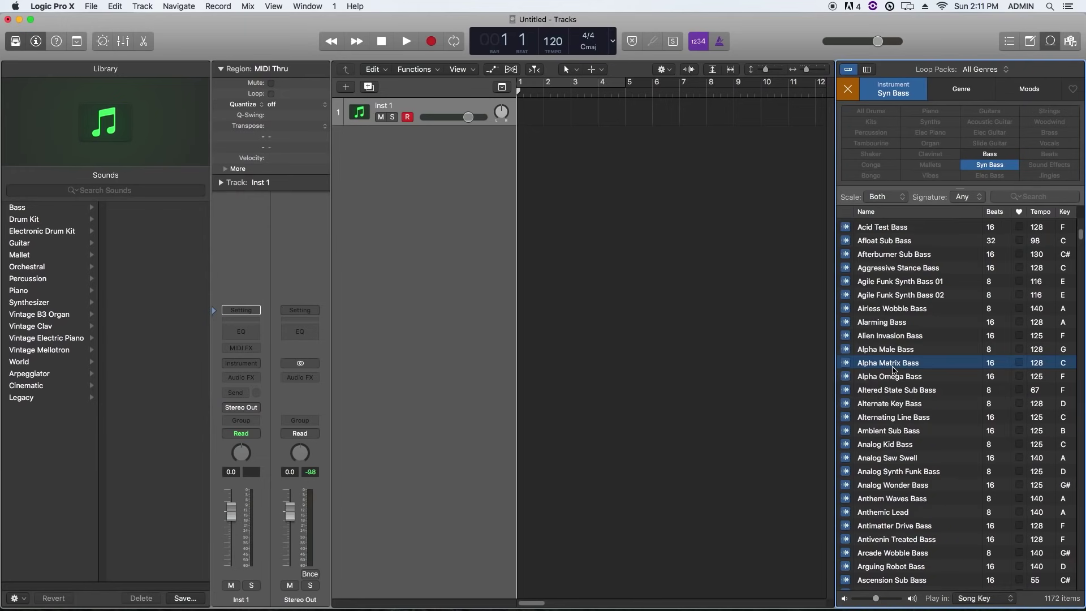
pyautogui.moveTo(892, 363); pyautogui.dragTo(542, 250)
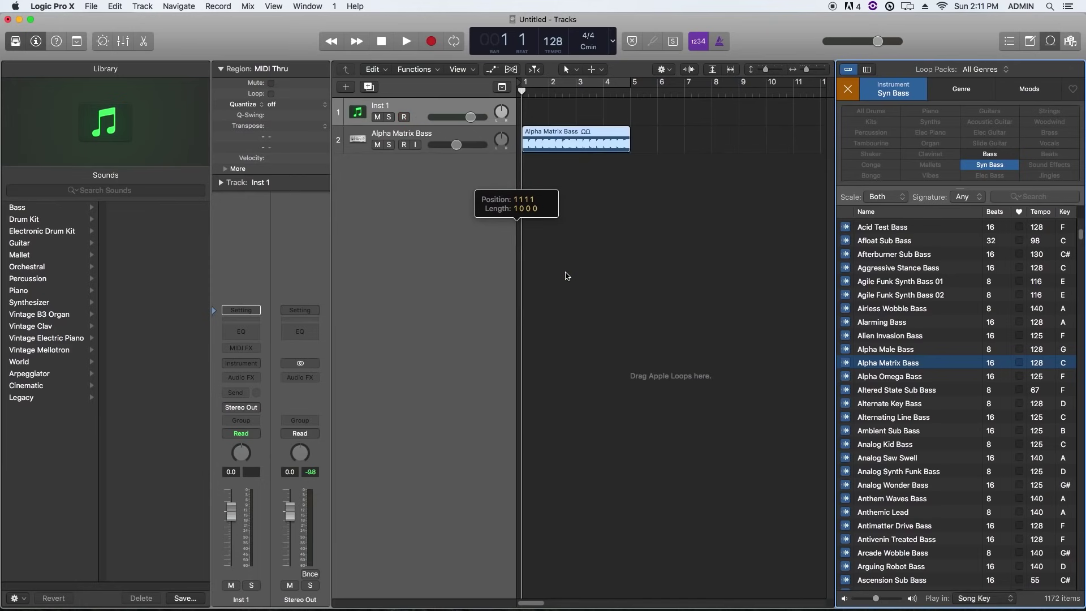
pyautogui.click(406, 135)
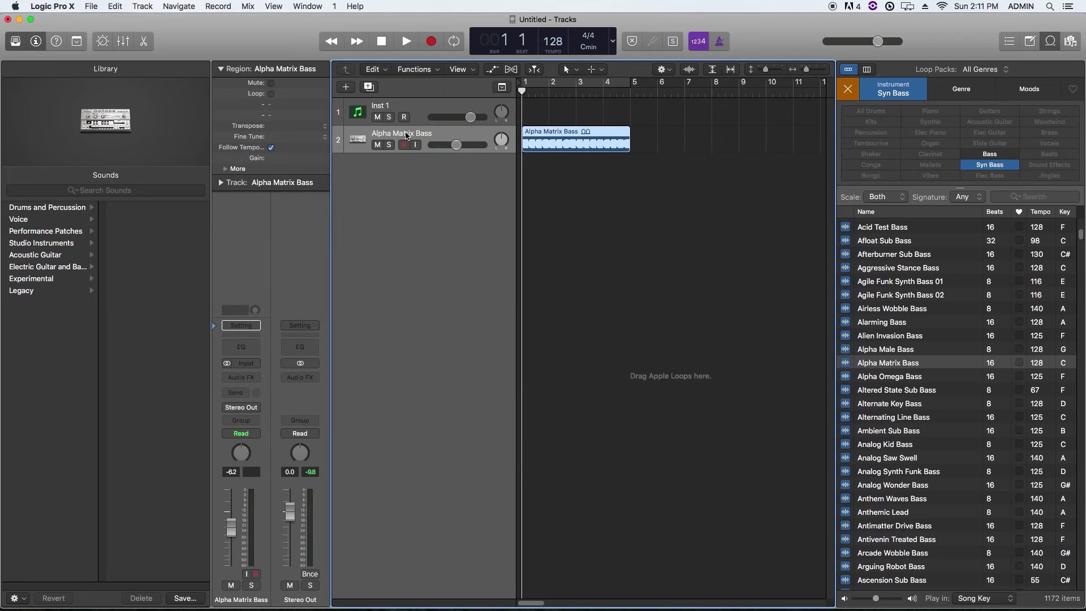
# Step: Play and stop the project to hear the Alpha Matrix Bass loop, and return the playhead to the beginning
pyautogui.press('space')
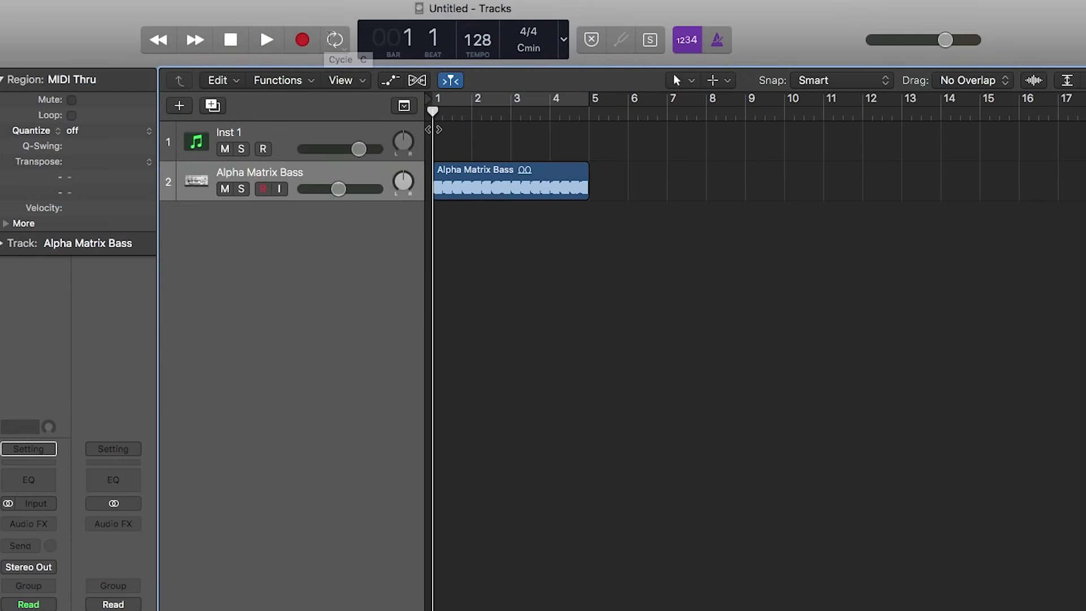
pyautogui.press('space')
pyautogui.press('space')
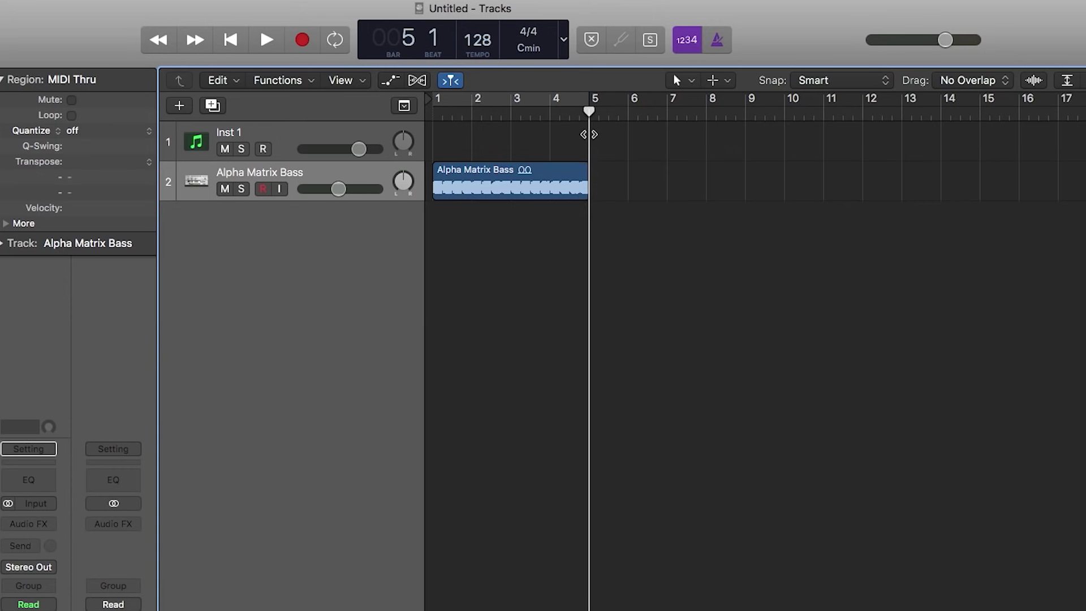
pyautogui.click(232, 45)
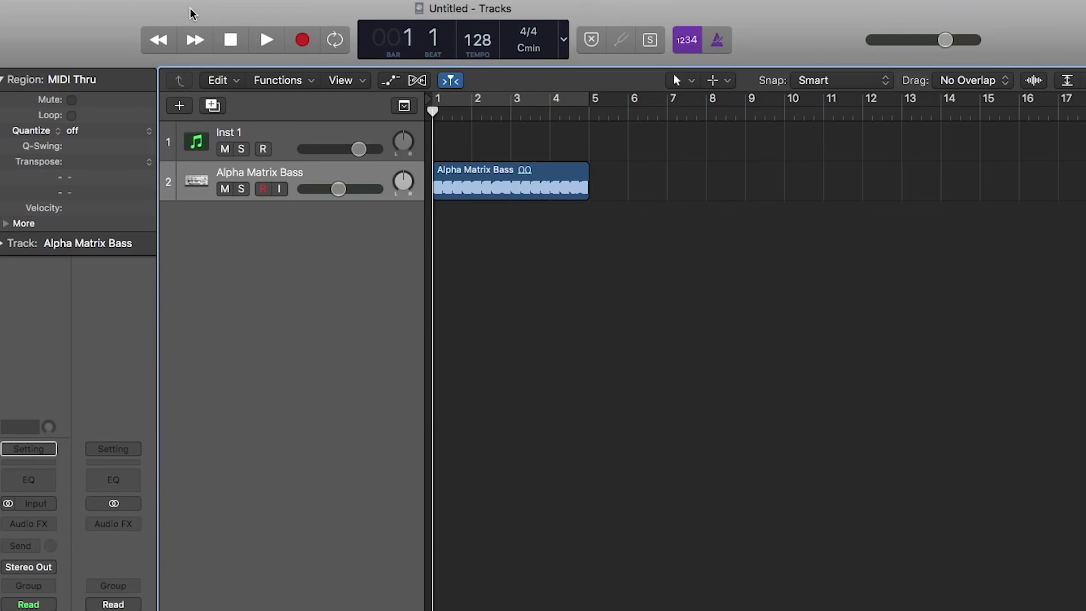
pyautogui.press('space')
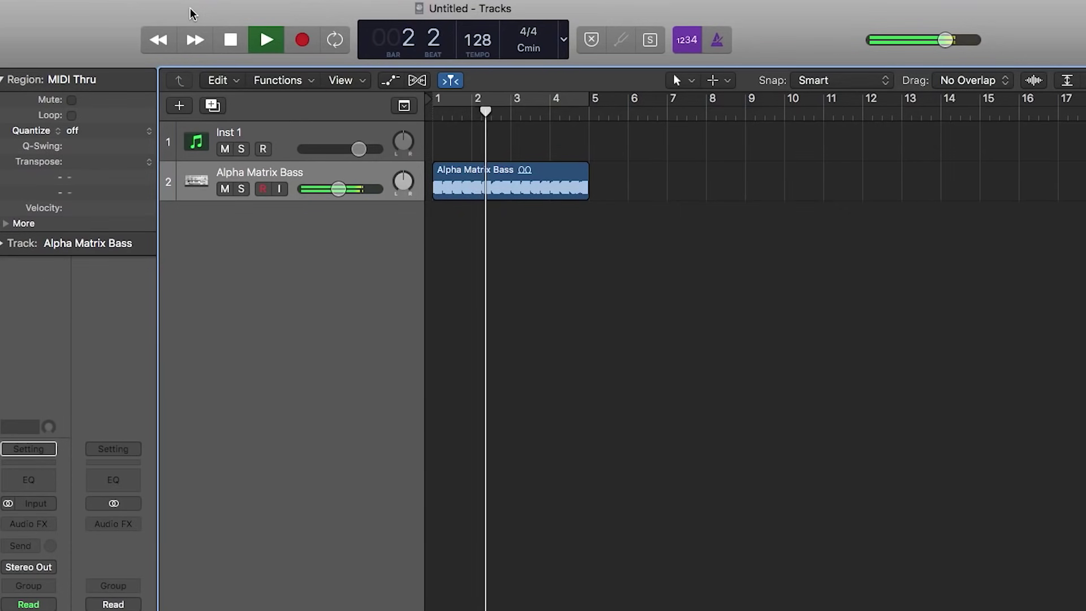
pyautogui.press('space')
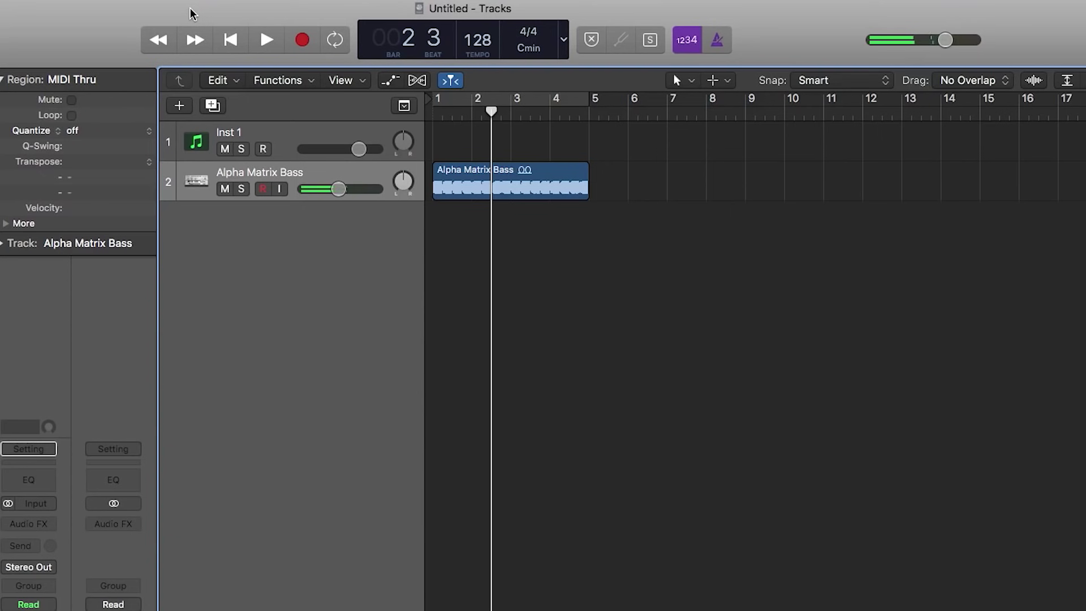
pyautogui.press('Return')
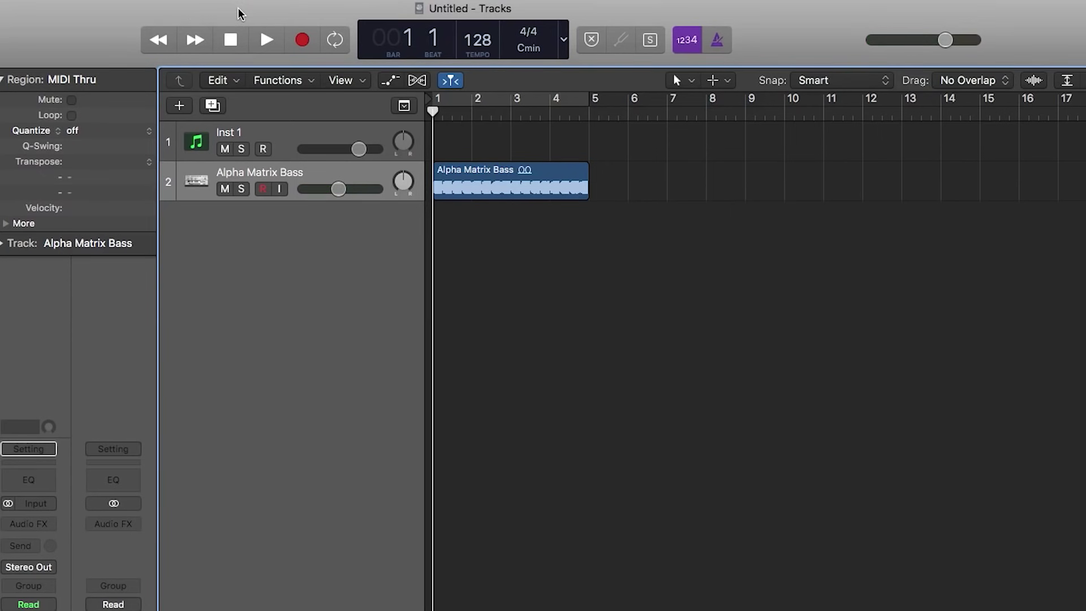
# Step: Step the playhead forward and backward one bar at a time, stopping at bar 6
pyautogui.press('.')
pyautogui.press('.')
pyautogui.press('.')
pyautogui.press('.')
pyautogui.press('.')
pyautogui.press(',')
pyautogui.press(',')
pyautogui.press(',')
pyautogui.press(',')
pyautogui.press('.')
pyautogui.press('.')
pyautogui.press('.')
pyautogui.press('.')
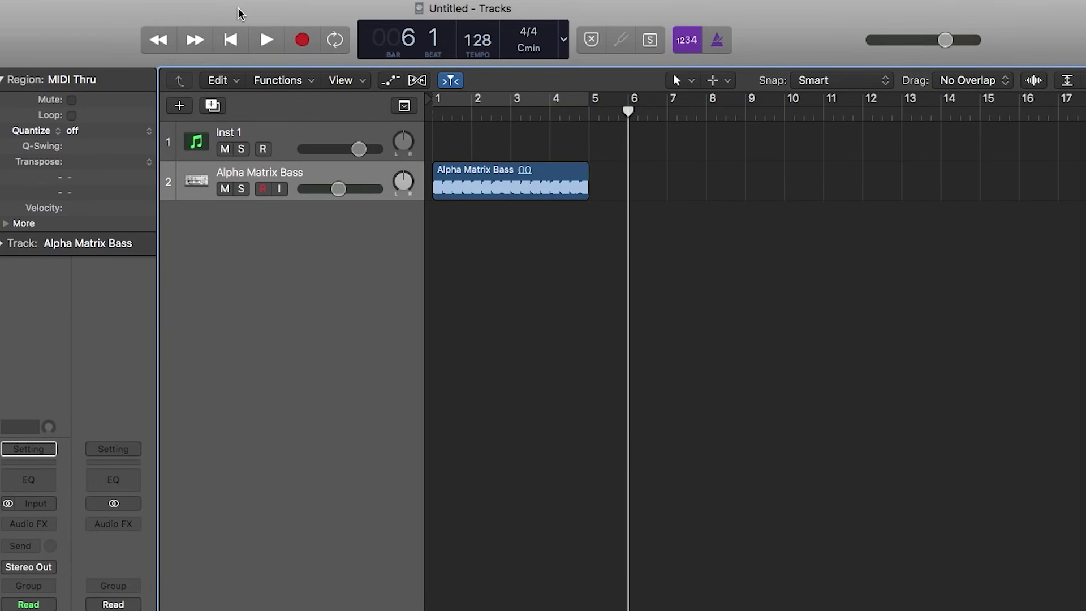
# Step: Move the playhead back and forth by bars, try one larger jump each way, and leave it at bar 3
pyautogui.press('.')
pyautogui.press('.')
pyautogui.press('.')
pyautogui.press(',')
pyautogui.press(',')
pyautogui.press(',')
pyautogui.press(',')
pyautogui.press(',')
pyautogui.press(',')
pyautogui.press('.')
pyautogui.press(',')
pyautogui.press(',')
pyautogui.press('.')
pyautogui.hotkey('shift', '.')
pyautogui.hotkey('shift', ',')
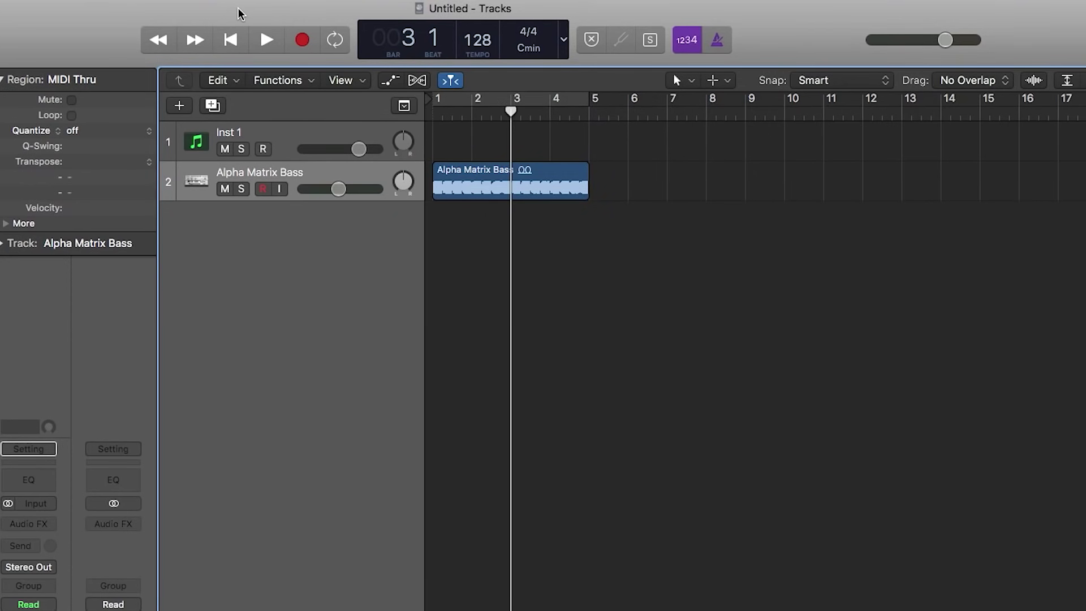
# Step: Return the playhead to the beginning of the project and step it bar by bar to bar 3
pyautogui.press('Return')
pyautogui.press('.')
pyautogui.press('.')
pyautogui.press('.')
pyautogui.press('.')
pyautogui.press('.')
pyautogui.press(',')
pyautogui.press(',')
pyautogui.press(',')
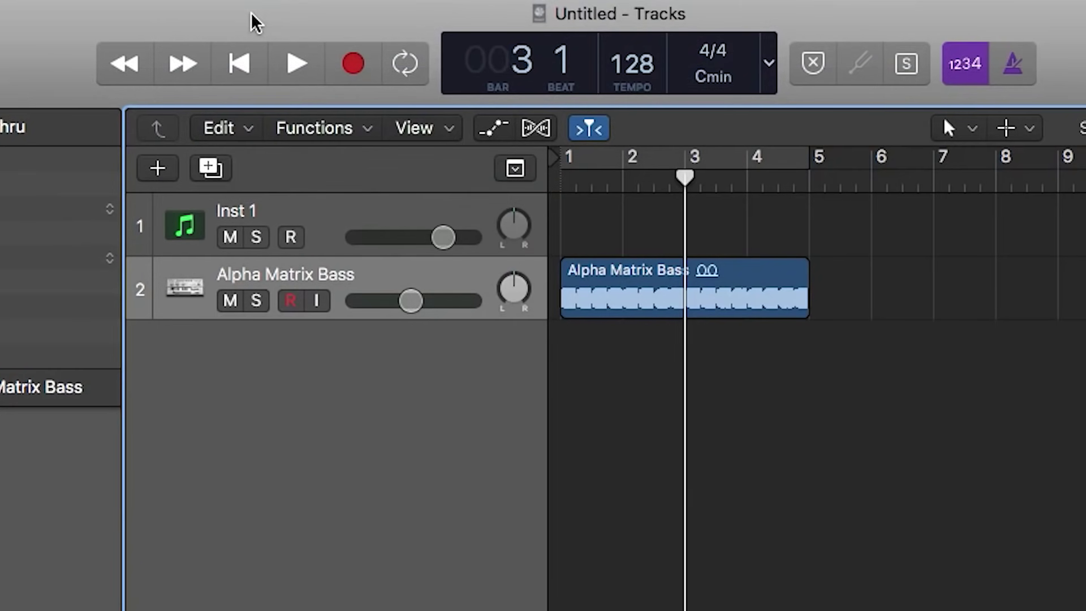
# Step: Turn on Cycle mode with the cycle area covering only bar 3, and play and stop the cycled section
pyautogui.press('c')
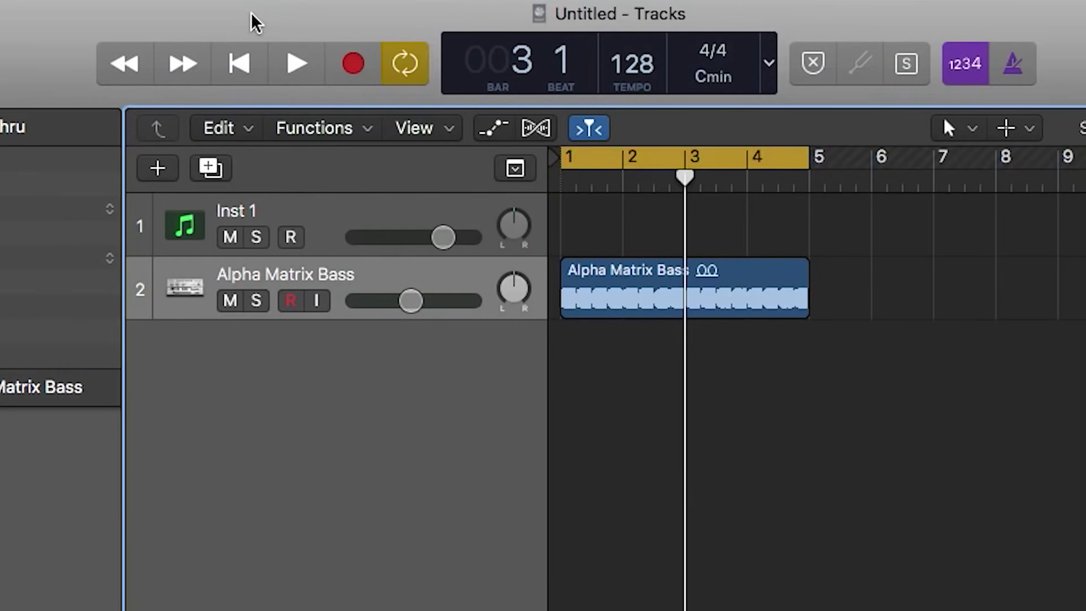
pyautogui.moveTo(569, 157); pyautogui.dragTo(831, 163)
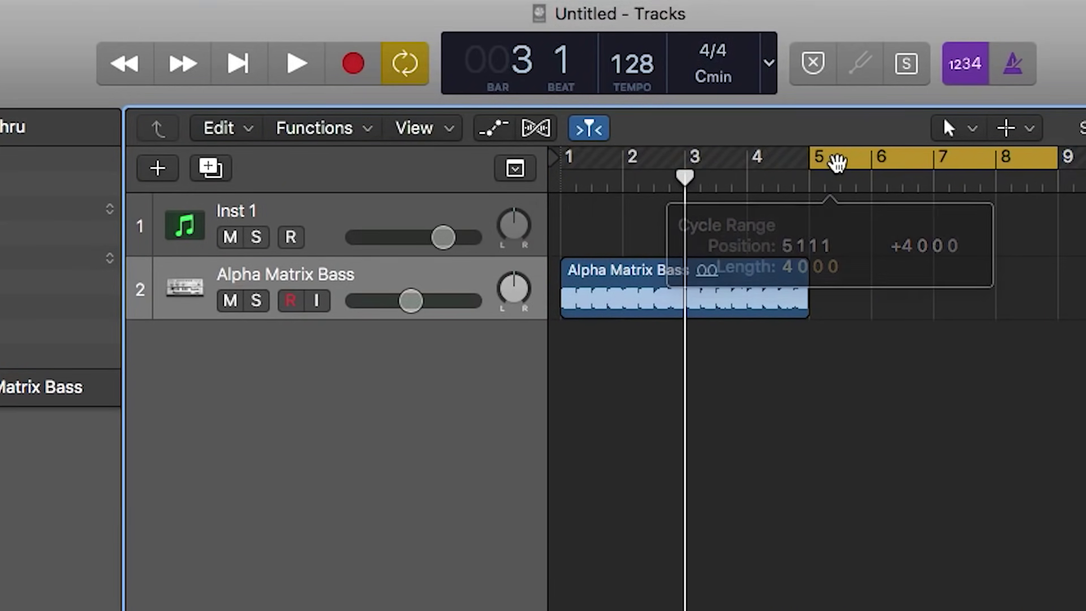
pyautogui.moveTo(1058, 164); pyautogui.dragTo(714, 164)
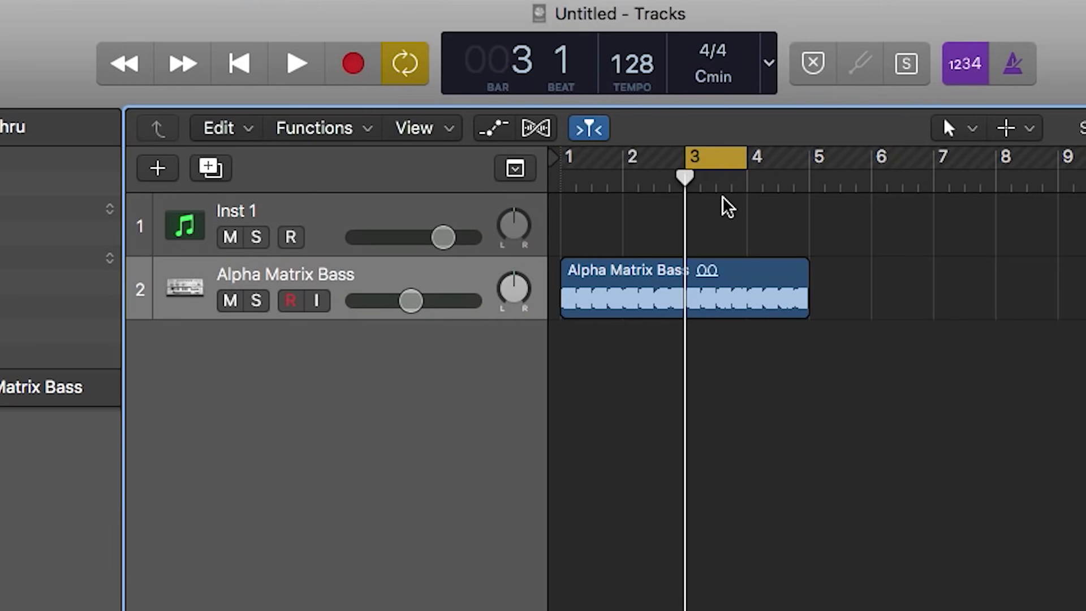
pyautogui.press('space')
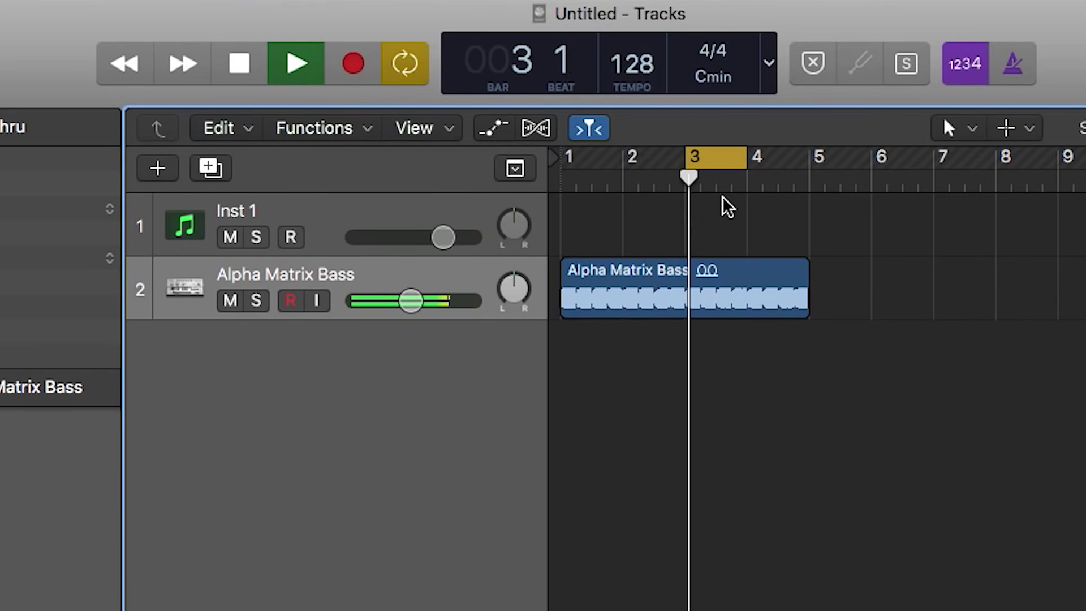
pyautogui.press('space')
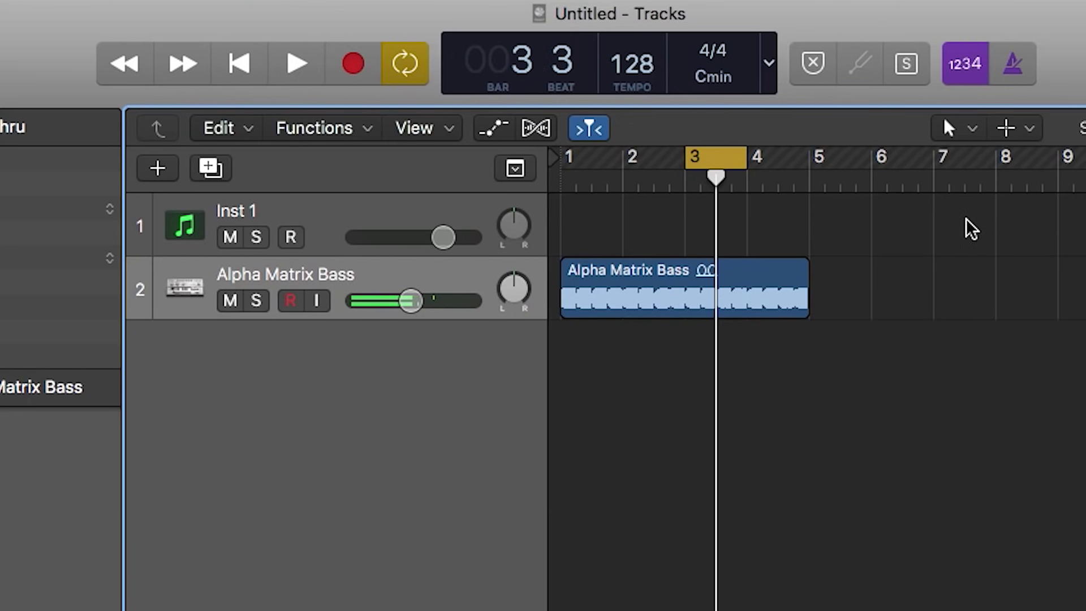
# Step: Select the Alpha Matrix Bass region and set the cycle range to match it
pyautogui.click(686, 290)
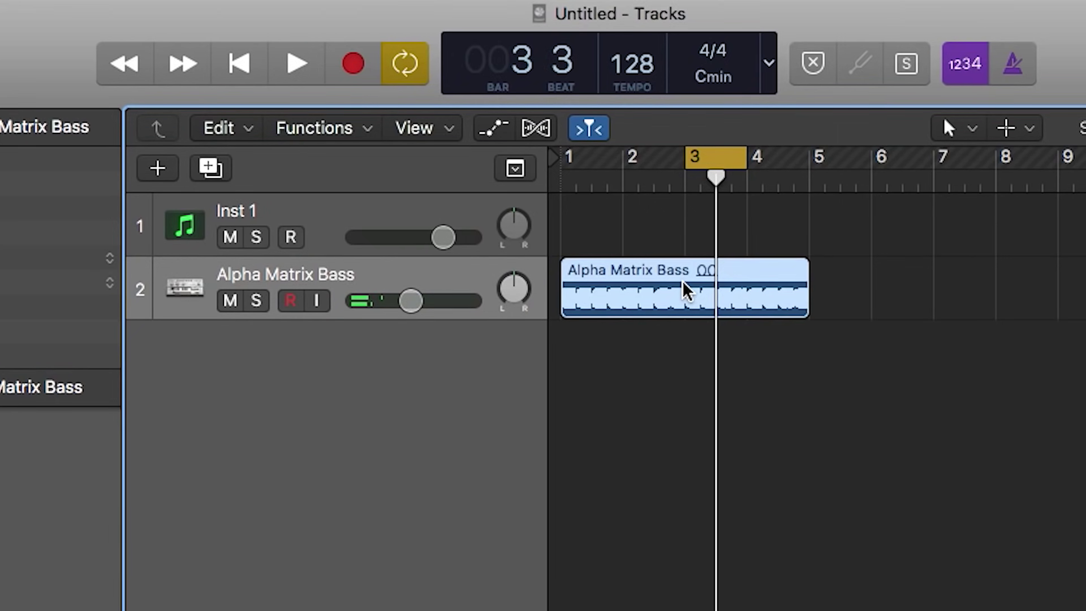
pyautogui.press('super+u')
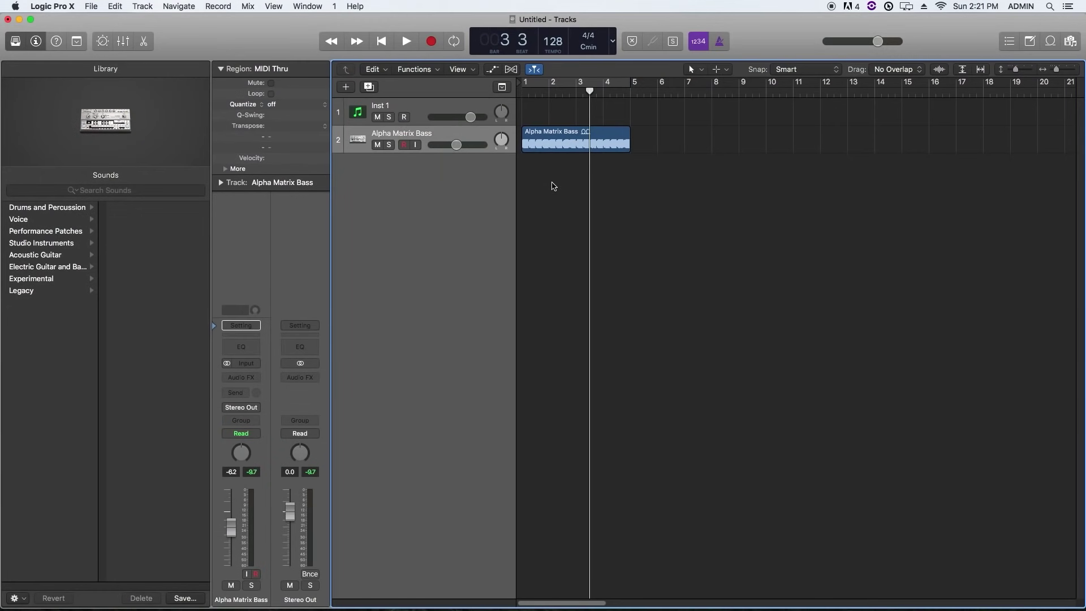
# Step: Enlarge the Alpha Matrix Bass track to an individual zoom of 23, select Inst 1, and adjust the overall vertical and horizontal zoom
pyautogui.moveTo(352, 152); pyautogui.dragTo(357, 288)
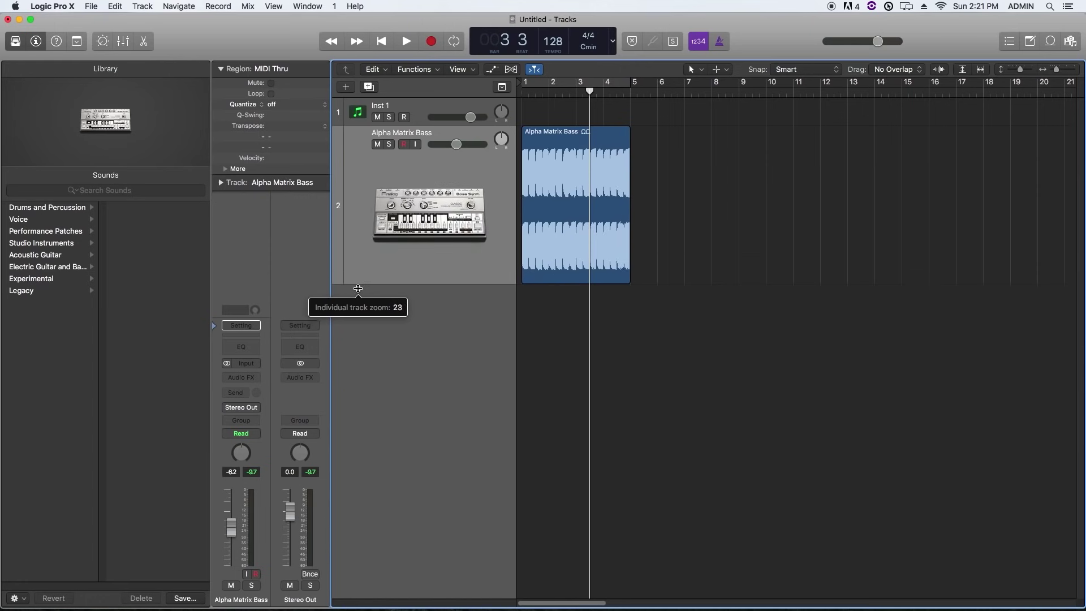
pyautogui.click(430, 107)
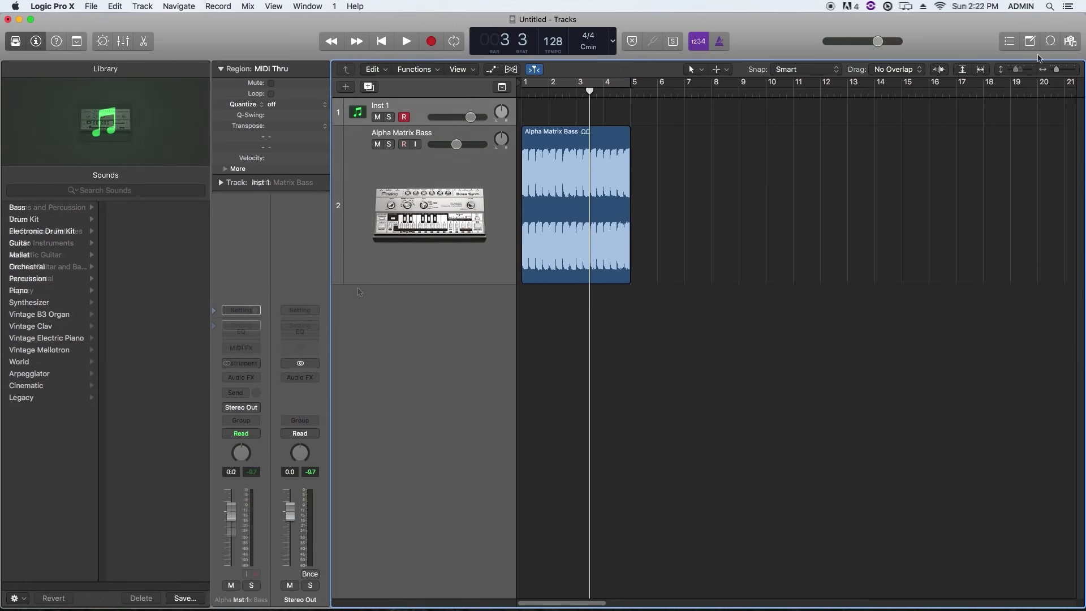
pyautogui.moveTo(924, 37)
pyautogui.mouseDown()
pyautogui.moveTo(941, 37)
pyautogui.moveTo(931, 42)
pyautogui.mouseUp()
pyautogui.moveTo(1003, 39)
pyautogui.mouseDown()
pyautogui.moveTo(1033, 36)
pyautogui.moveTo(1014, 39)
pyautogui.mouseUp()
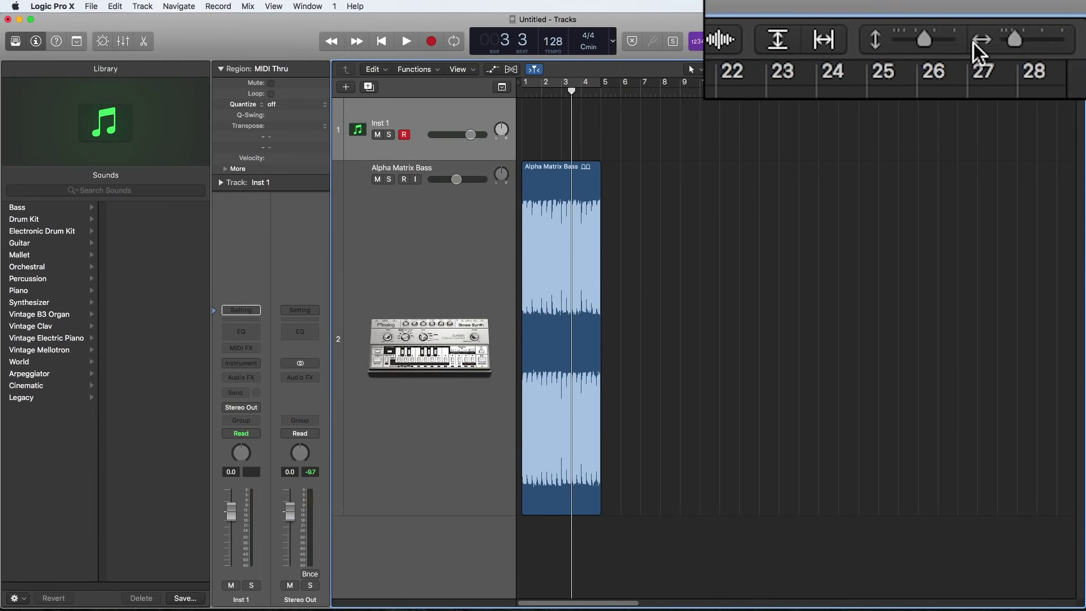
# Step: Switch automatic vertical and horizontal zoom on and off, and zoom to fit the region and back out
pyautogui.click(763, 42)
pyautogui.click(823, 42)
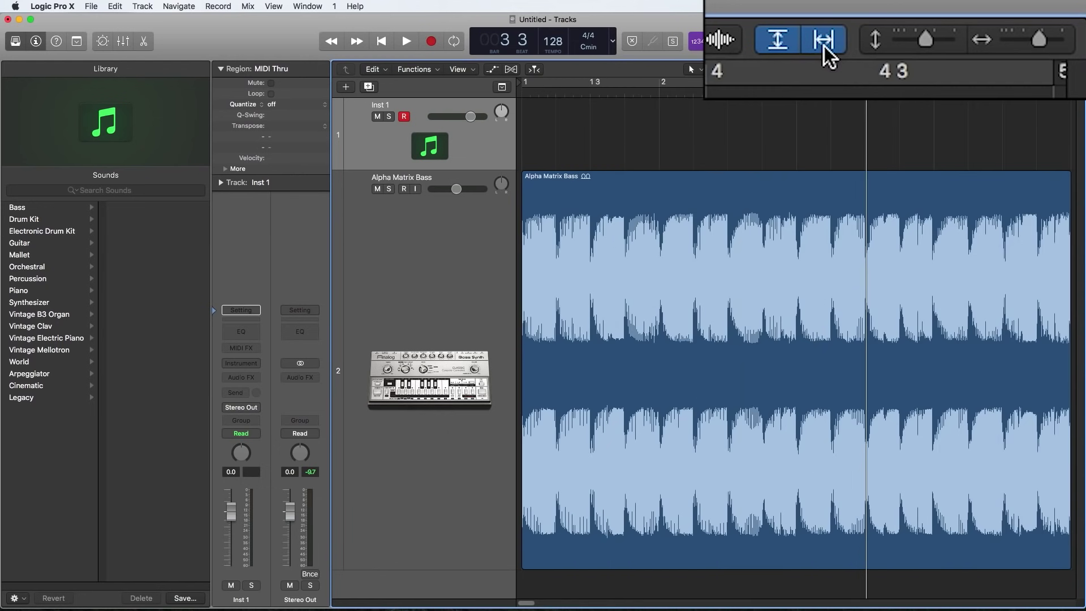
pyautogui.click(980, 69)
pyautogui.click(963, 70)
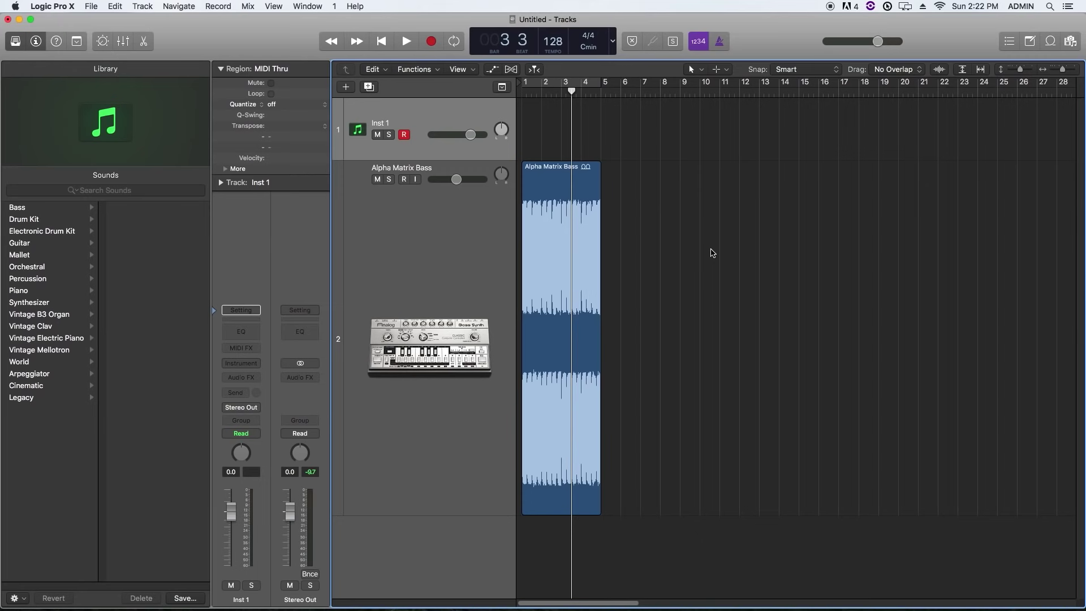
pyautogui.press('z')
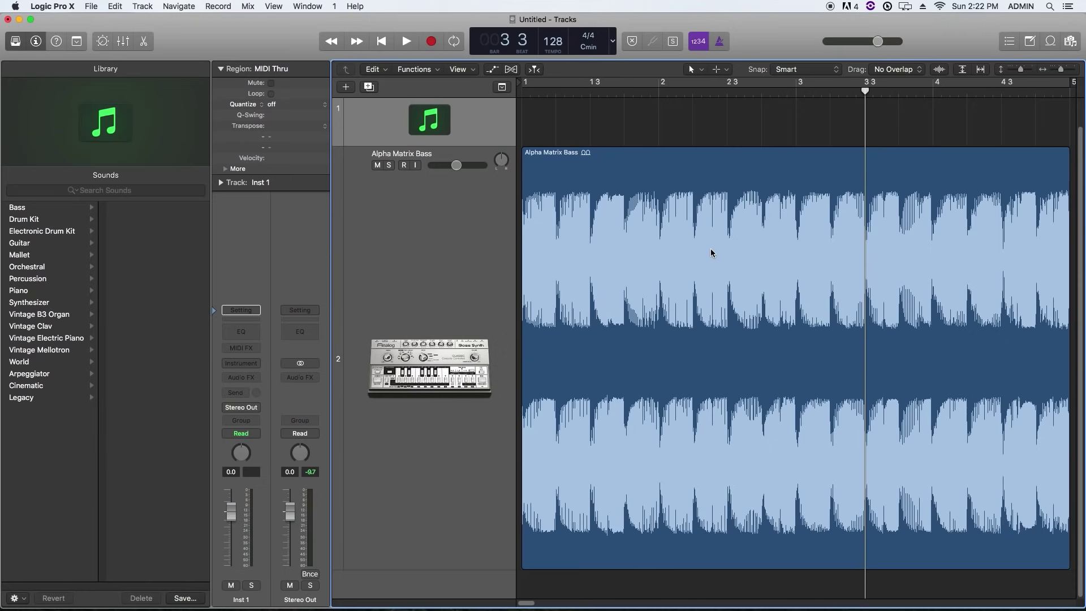
pyautogui.press('z')
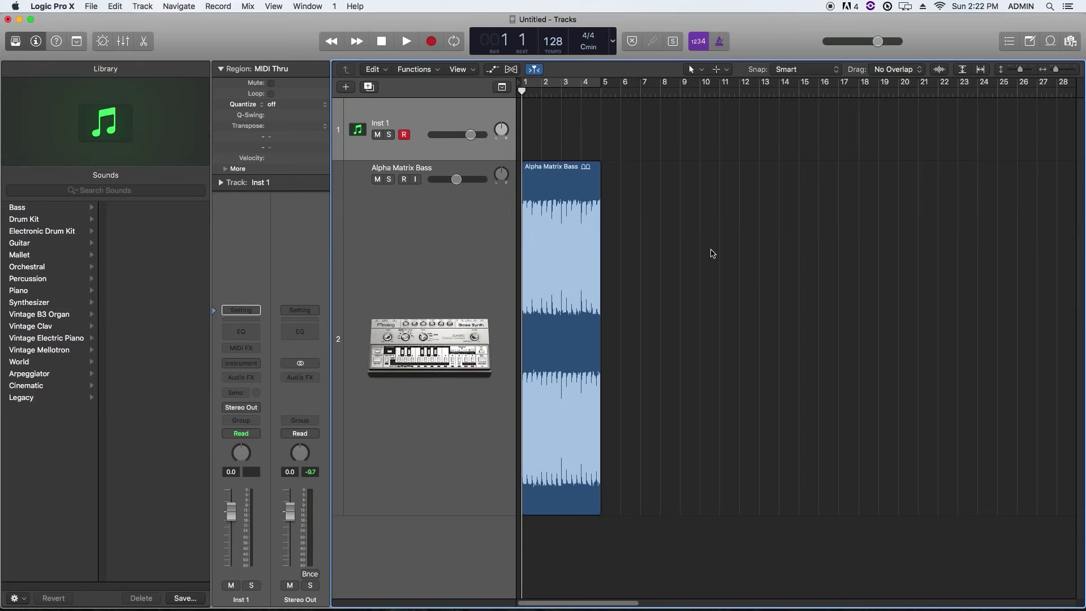
# Step: Zoom the Tracks area horizontally in and out around the Alpha Matrix Bass region
pyautogui.press('super+Right')
pyautogui.press('super+Right')
pyautogui.press('super+Right')
pyautogui.press('super+Right')
pyautogui.press('super+Right')
pyautogui.press('super+Right')
pyautogui.press('super+Left')
pyautogui.press('super+Left')
pyautogui.press('super+Left')
pyautogui.press('super+Left')
pyautogui.press('super+Left')
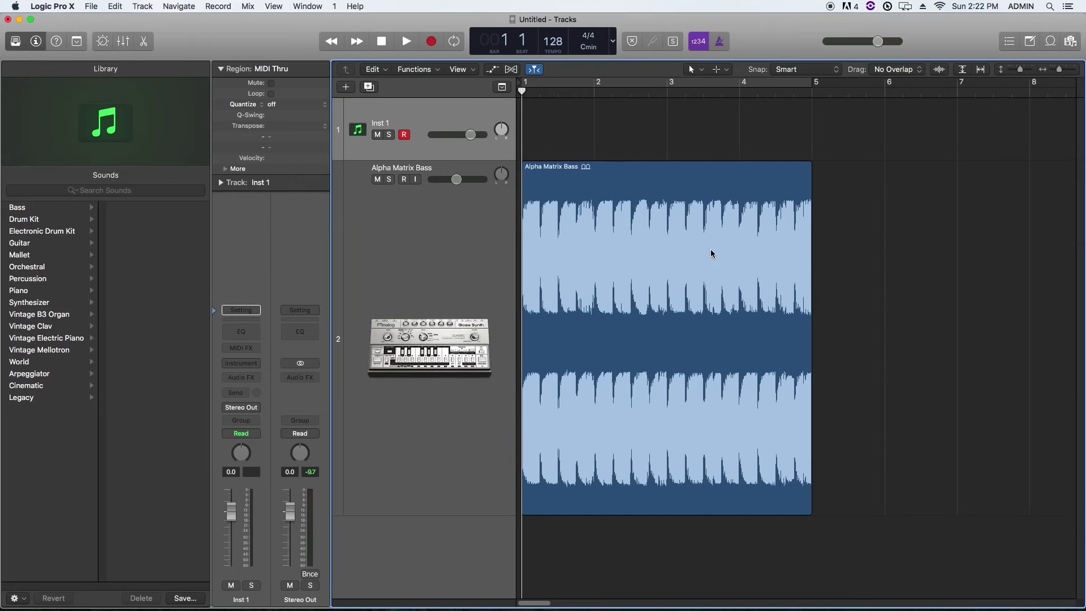
pyautogui.press('super+Right')
pyautogui.press('super+Right')
pyautogui.press('super+Right')
pyautogui.press('super+Right')
pyautogui.press('super+Left')
pyautogui.press('super+Left')
pyautogui.press('super+Left')
pyautogui.press('super+Right')
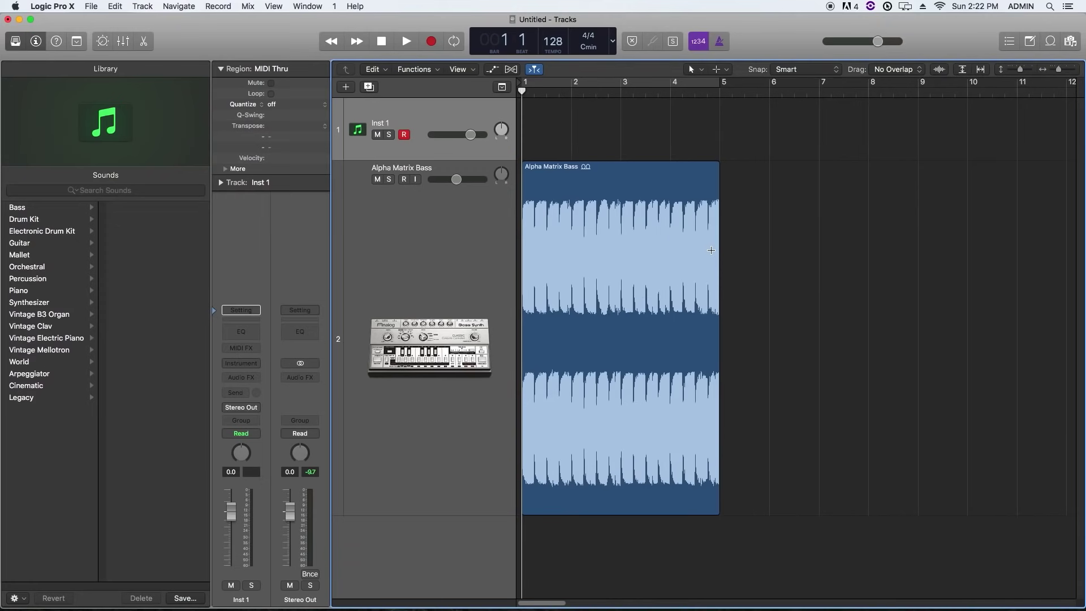
# Step: Adjust the vertical zoom and reset the Alpha Matrix Bass track to the same height as Inst 1
pyautogui.press('super+Up')
pyautogui.press('super+Up')
pyautogui.press('super+Up')
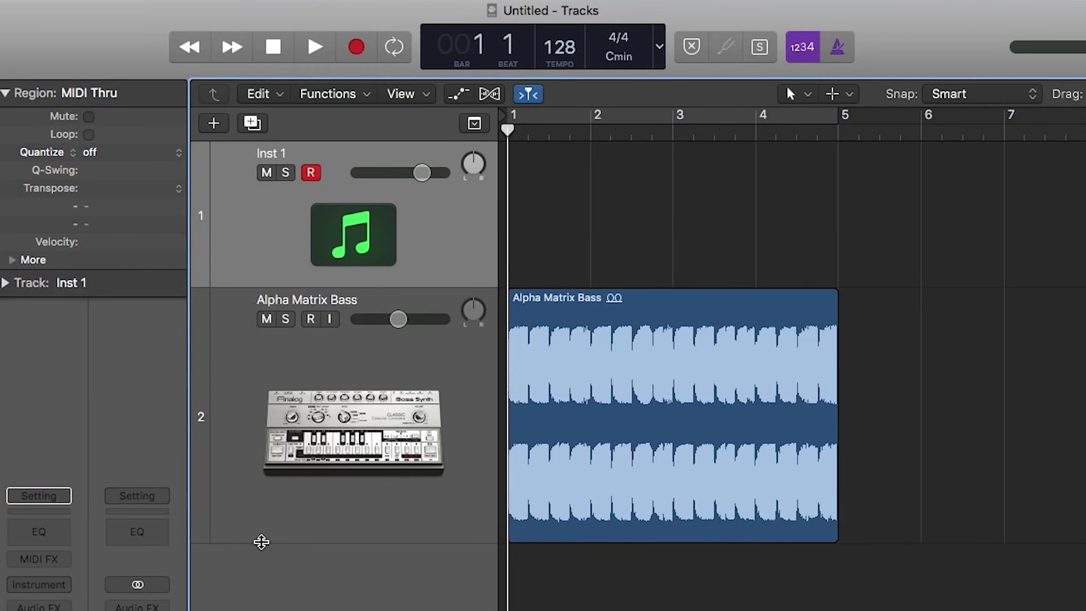
pyautogui.moveTo(261, 542); pyautogui.dragTo(261, 547)
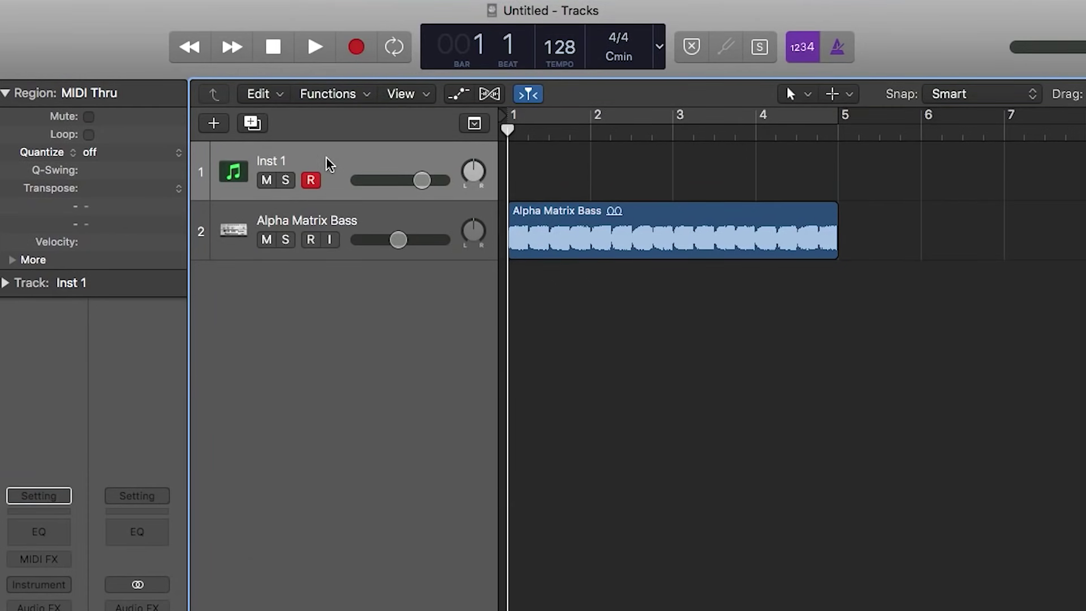
# Step: Delete the empty Inst 1 track, and loop the Alpha Matrix Bass region up to bar 17
pyautogui.press('super+BackSpace')
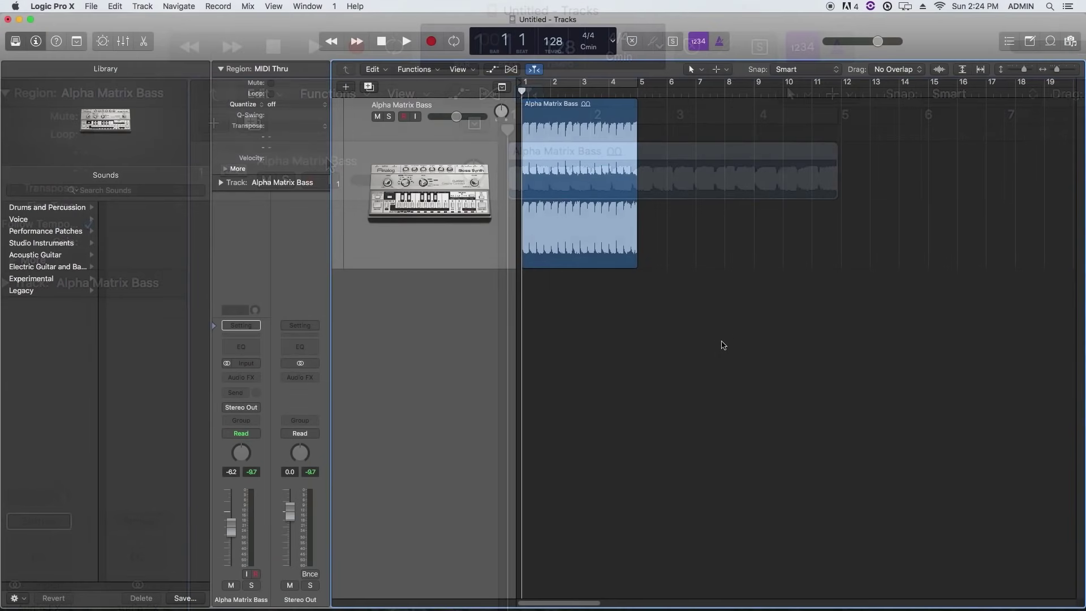
pyautogui.click(830, 542)
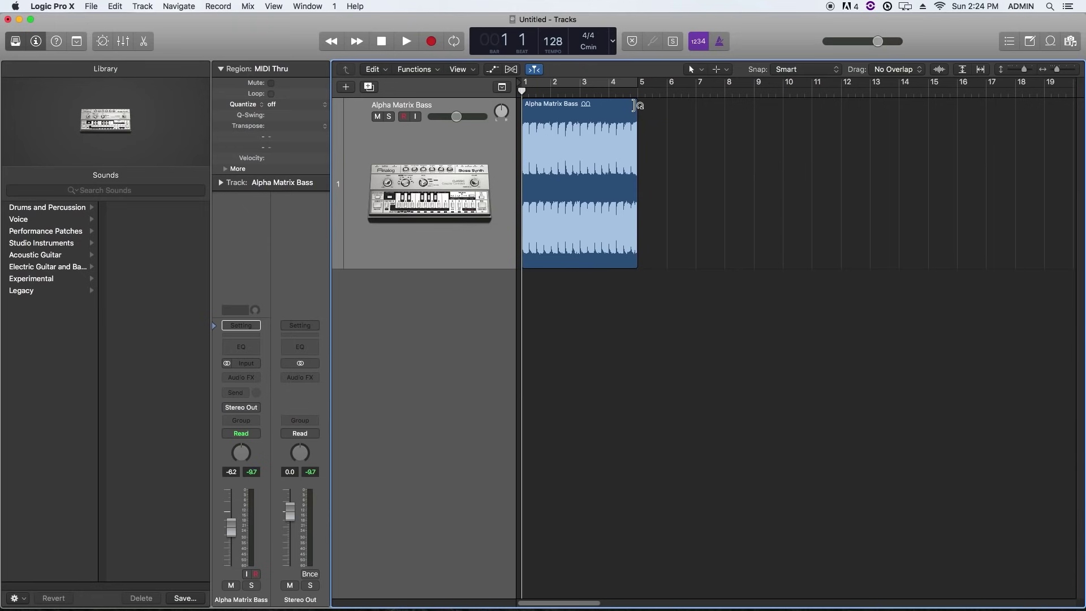
pyautogui.moveTo(634, 106); pyautogui.dragTo(986, 151)
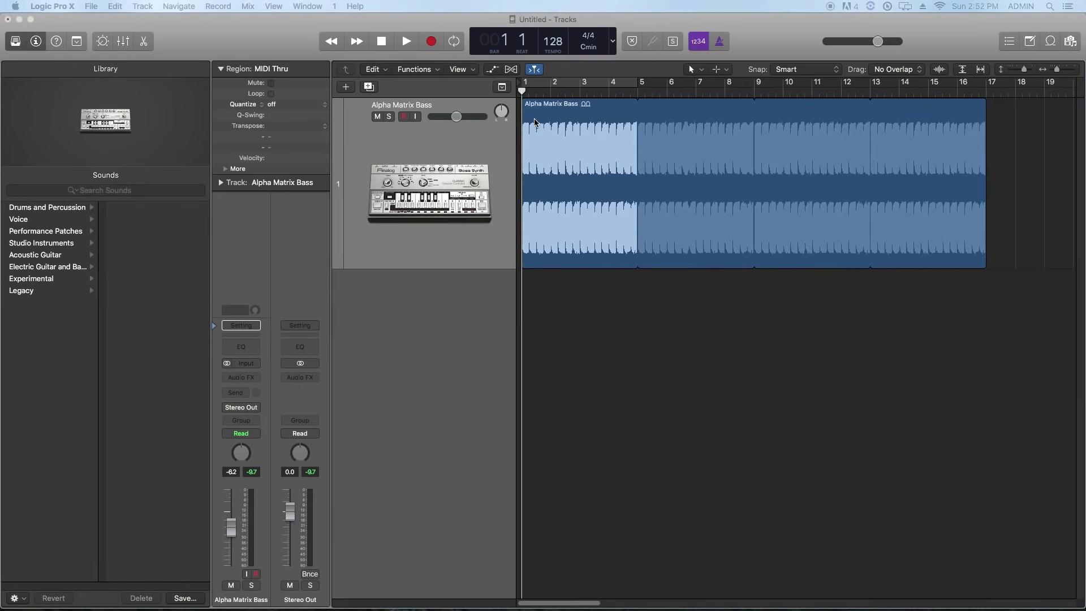
# Step: Shift the looped Alpha Matrix Bass region less than one bar later, and review the Snap modes while keeping Smart
pyautogui.moveTo(534, 118)
pyautogui.mouseDown()
pyautogui.moveTo(568, 121)
pyautogui.moveTo(554, 124)
pyautogui.mouseUp()
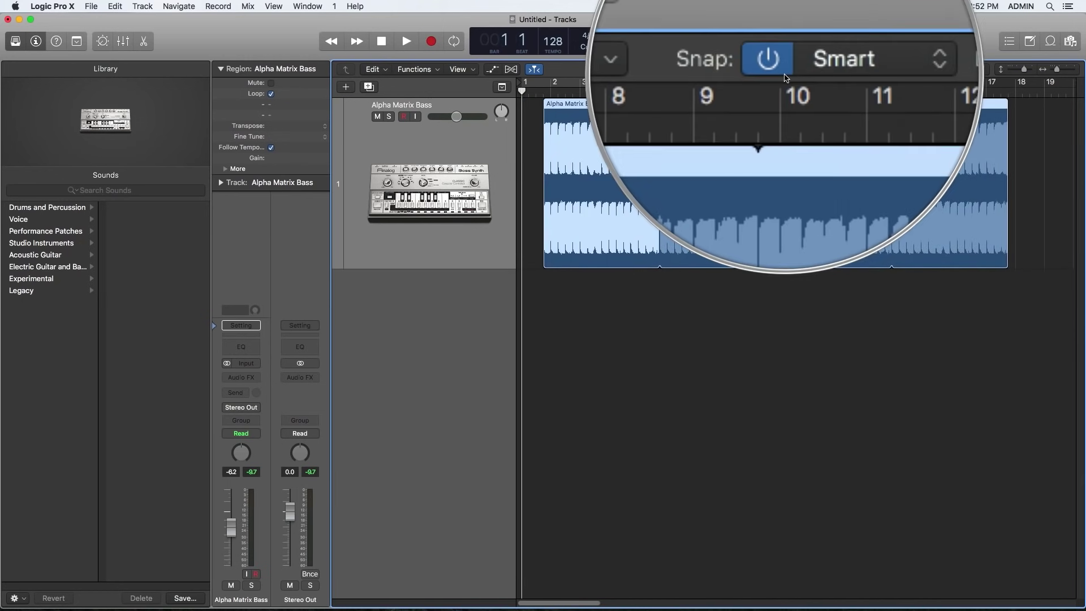
pyautogui.click(798, 70)
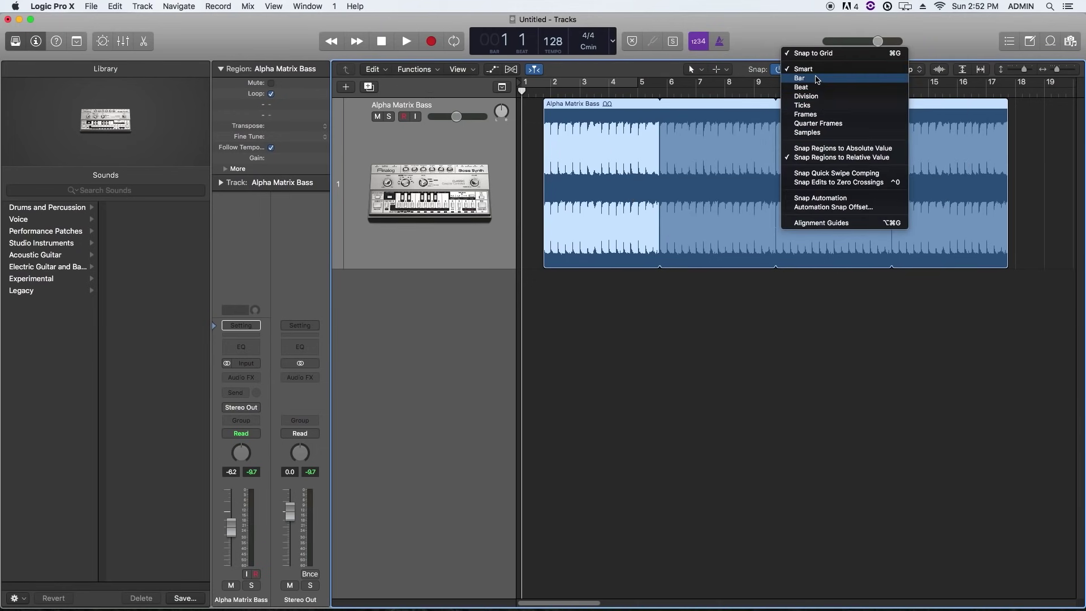
pyautogui.click(817, 73)
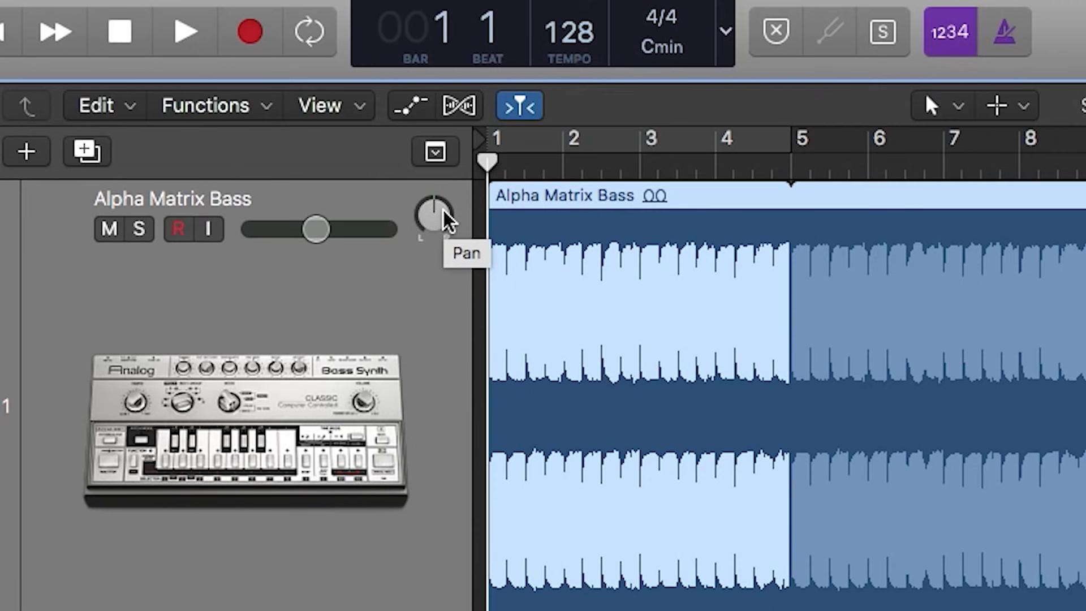
# Step: Pan the Alpha Matrix Bass track slightly left, to about -8, and try out its volume control
pyautogui.click(500, 109)
pyautogui.moveTo(434, 214); pyautogui.dragTo(434, 240)
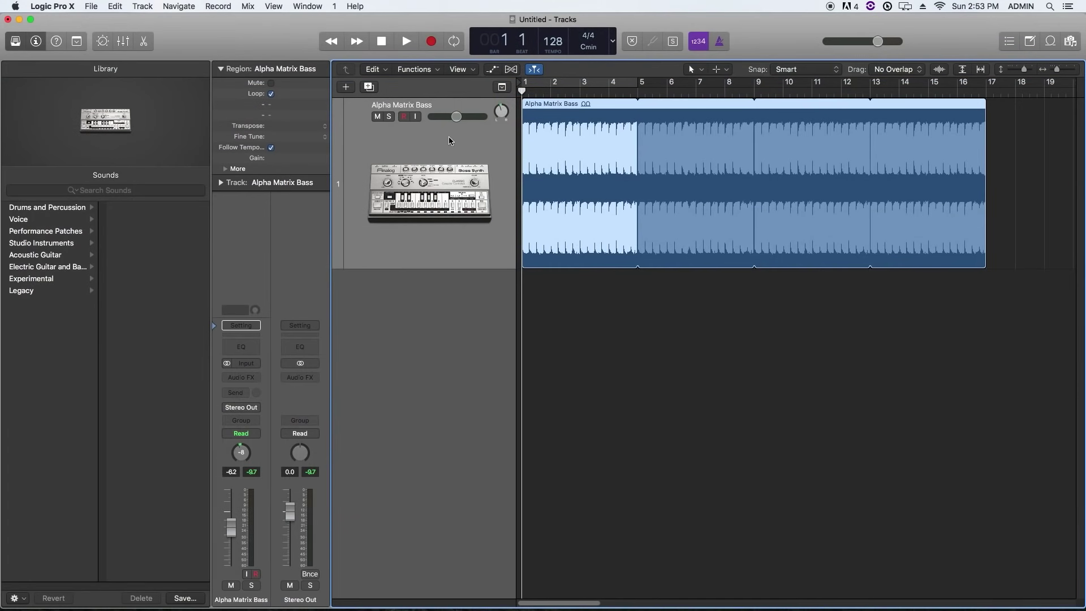
pyautogui.moveTo(456, 116); pyautogui.dragTo(501, 112)
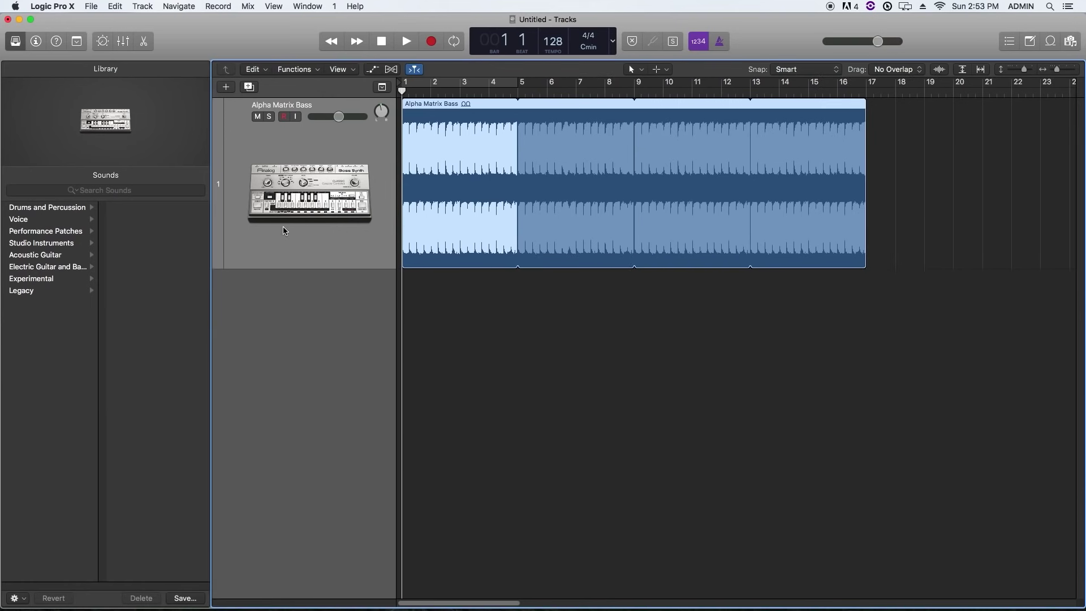
# Step: Adjust the Alpha Matrix Bass and Stereo Out faders in the Inspector, and reset both to 0.0
pyautogui.click(36, 46)
pyautogui.click(36, 45)
pyautogui.moveTo(233, 531); pyautogui.dragTo(289, 512)
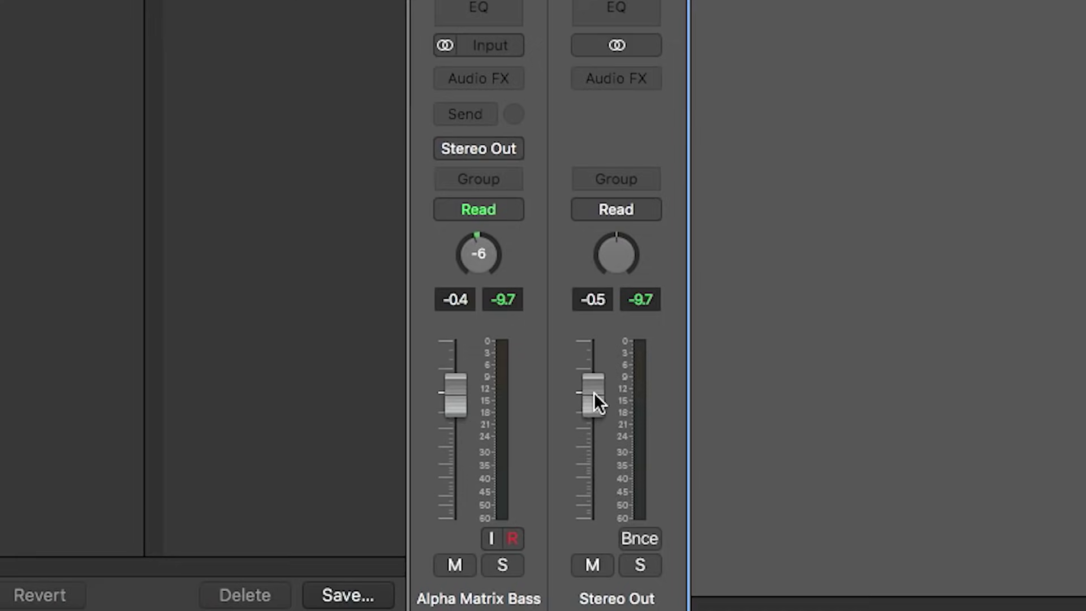
pyautogui.keyDown('alt'); pyautogui.click(594, 395); pyautogui.keyUp('alt')
pyautogui.keyDown('alt'); pyautogui.click(451, 395); pyautogui.keyUp('alt')
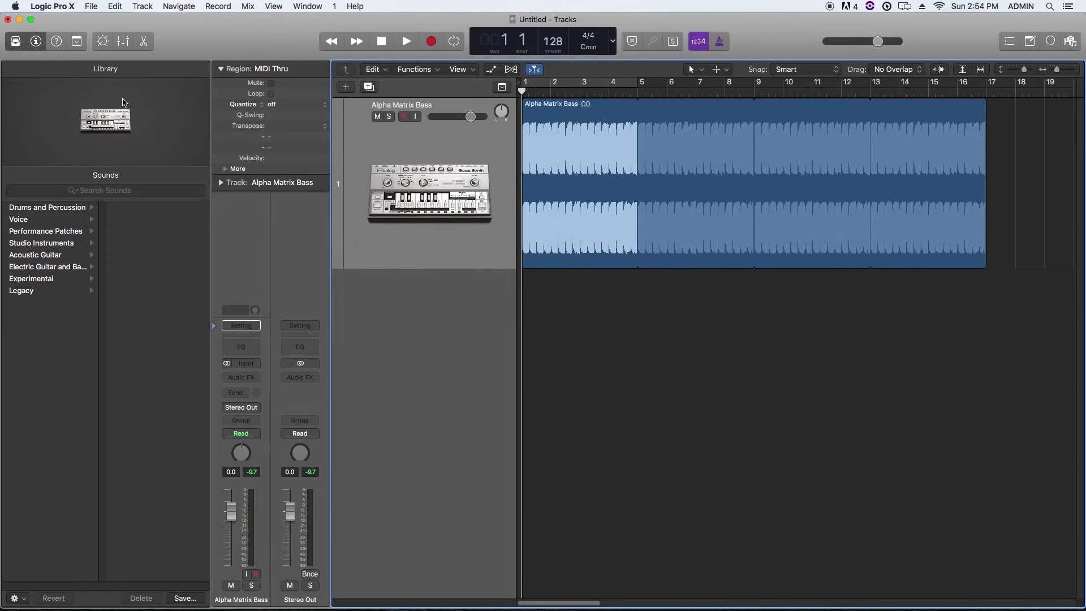
# Step: Turn on Quick Help, read the description of the audio region, and turn the help off again
pyautogui.click(57, 42)
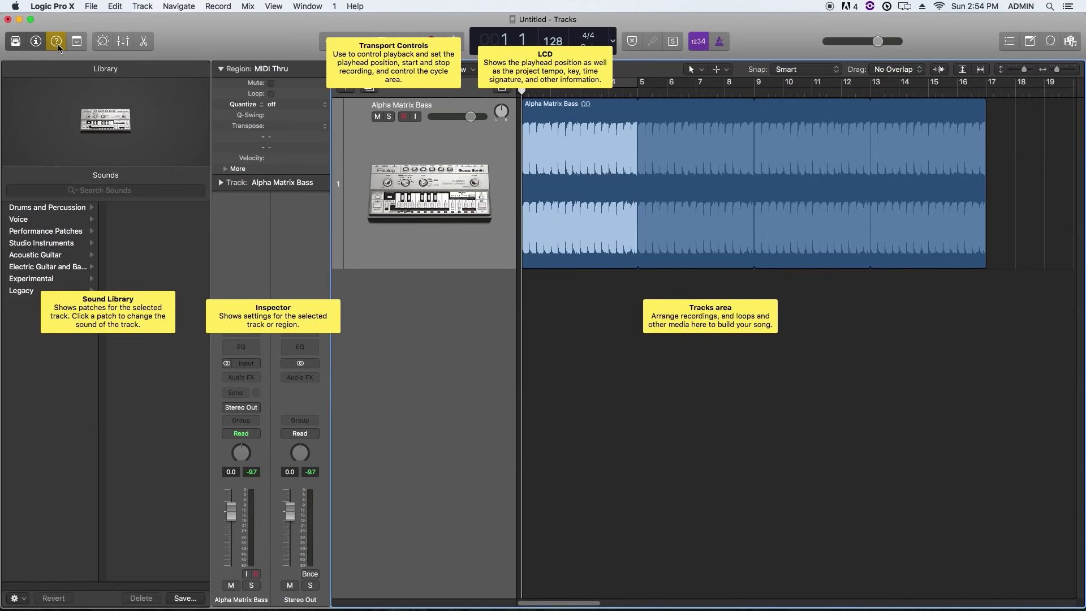
pyautogui.moveTo(611, 215)
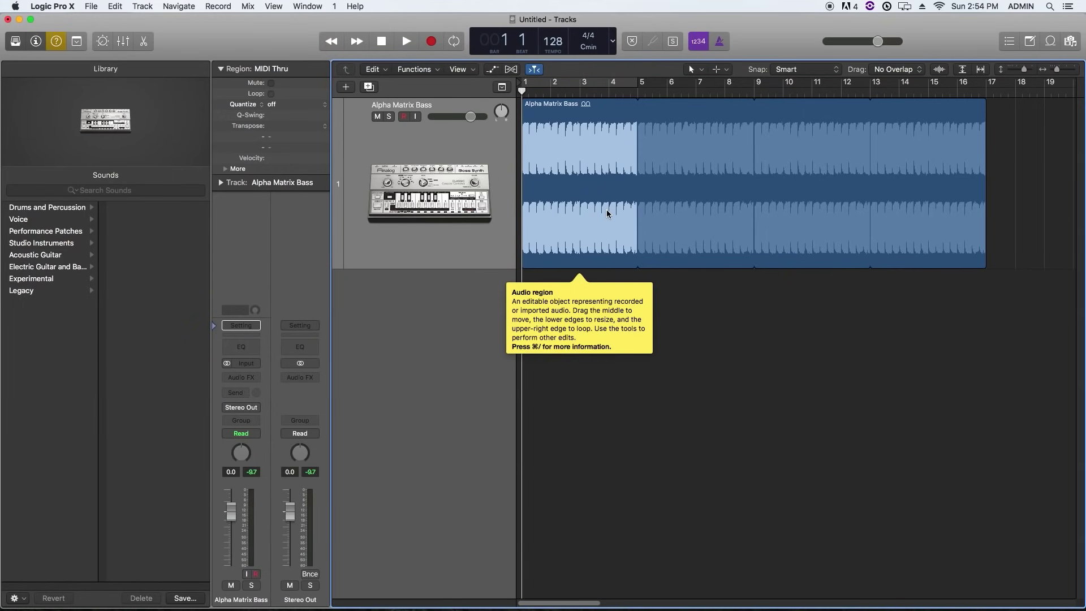
pyautogui.hotkey('shift', '/')
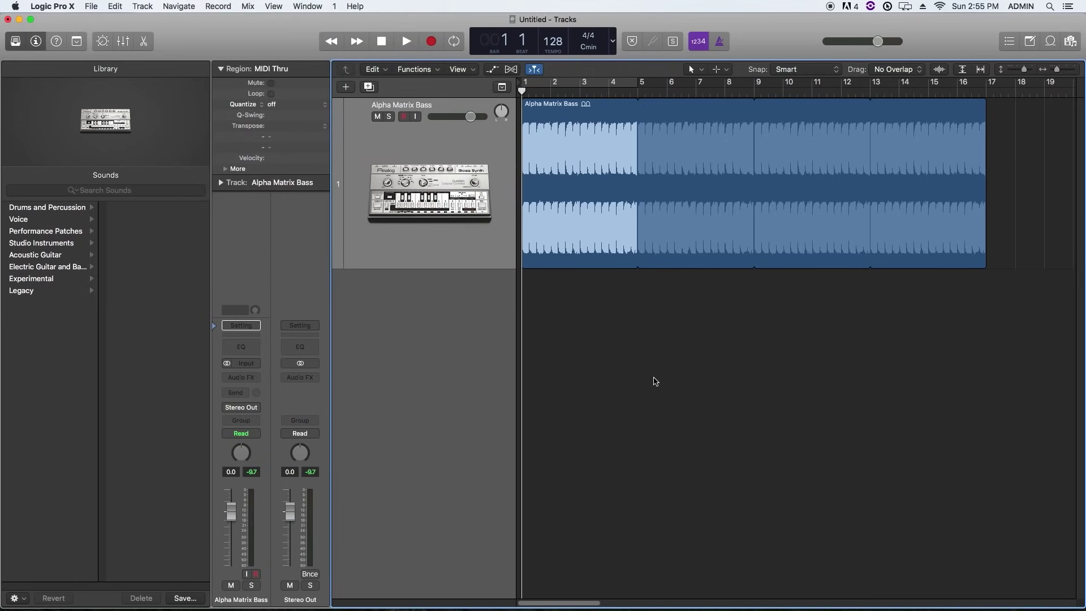
# Step: Create a Drummer track with the Electronic genre, routed to Output 1 + 2
pyautogui.press('alt+super+n')
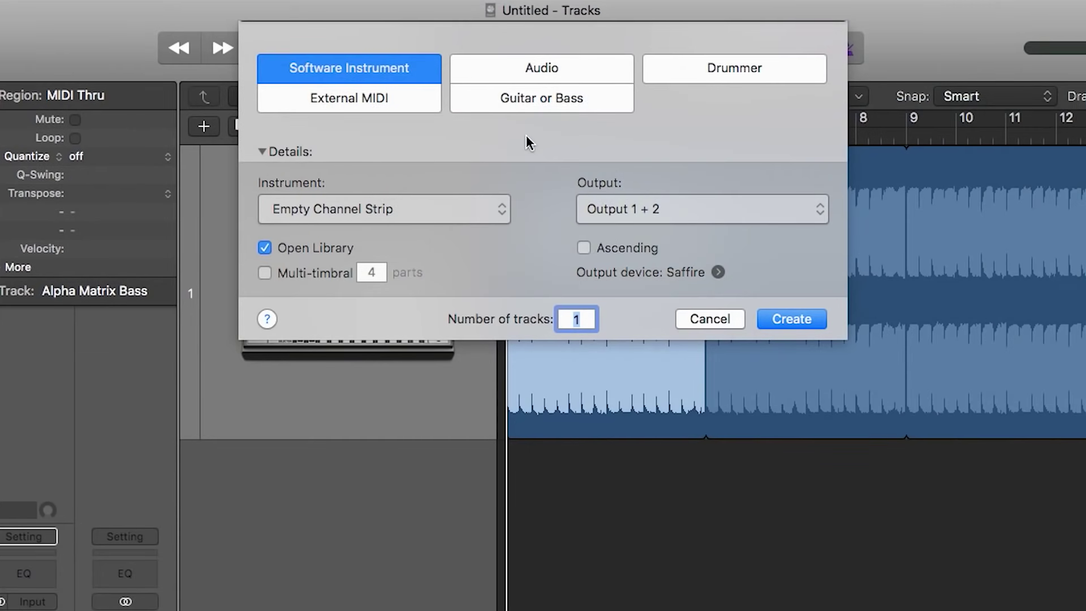
pyautogui.click(670, 73)
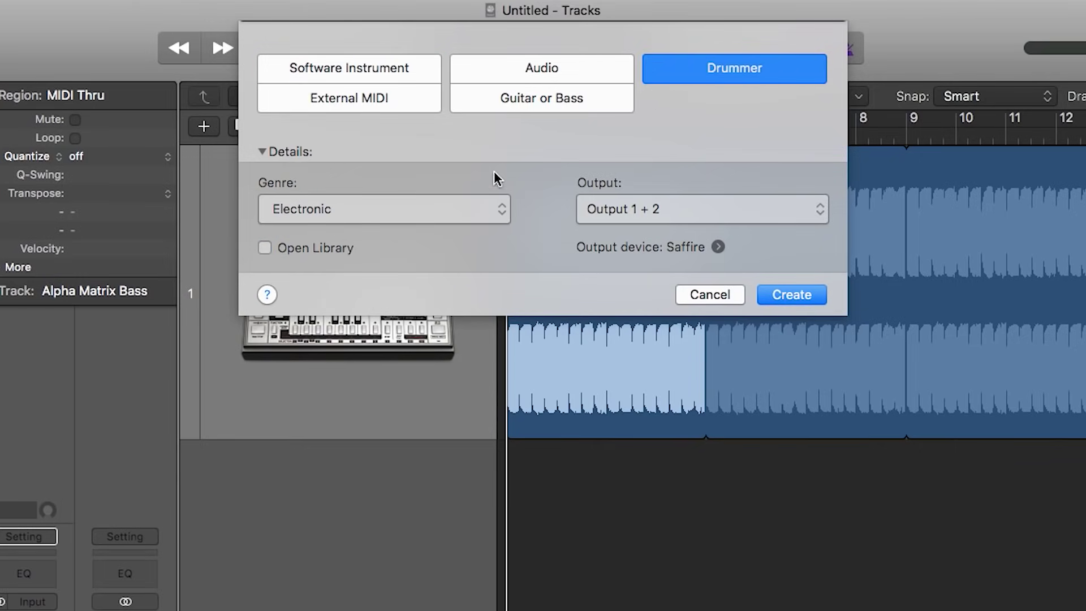
pyautogui.click(447, 204)
pyautogui.click(445, 205)
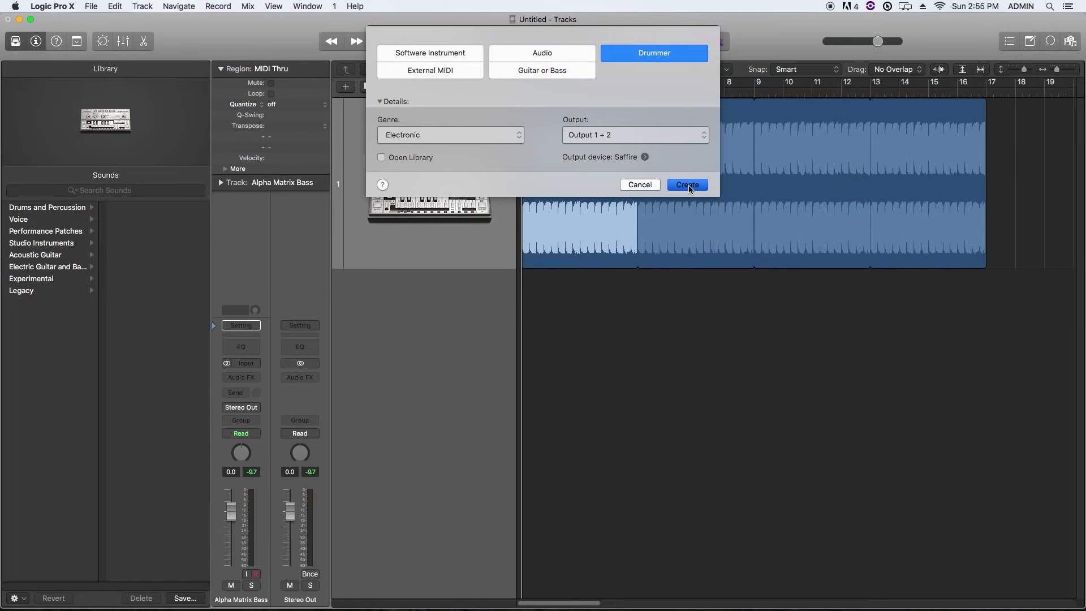
pyautogui.click(688, 185)
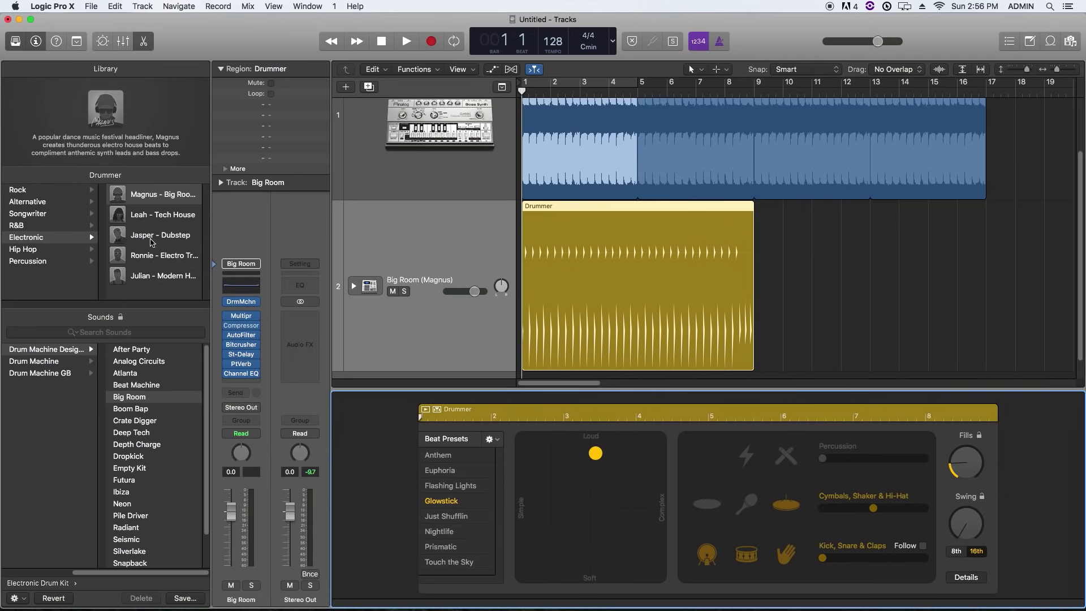
# Step: Make the new Drummer region's beat slightly softer on the XY pad, and play the first bars to hear it
pyautogui.moveTo(151, 242)
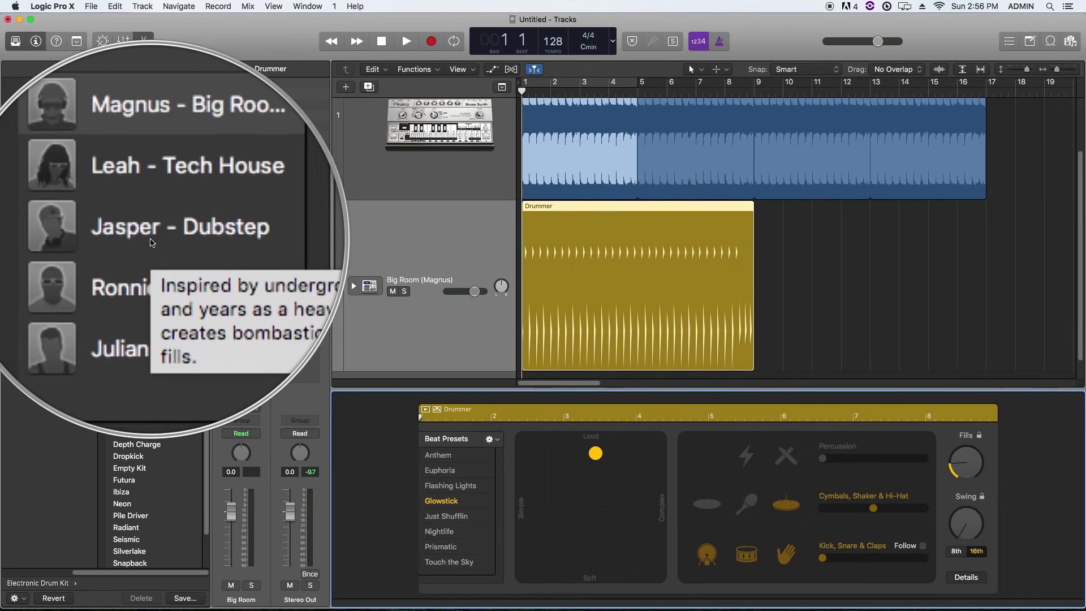
pyautogui.moveTo(594, 452)
pyautogui.mouseDown()
pyautogui.moveTo(599, 519)
pyautogui.moveTo(585, 455)
pyautogui.moveTo(622, 530)
pyautogui.moveTo(598, 481)
pyautogui.moveTo(604, 531)
pyautogui.moveTo(595, 463)
pyautogui.mouseUp()
pyautogui.click(875, 264)
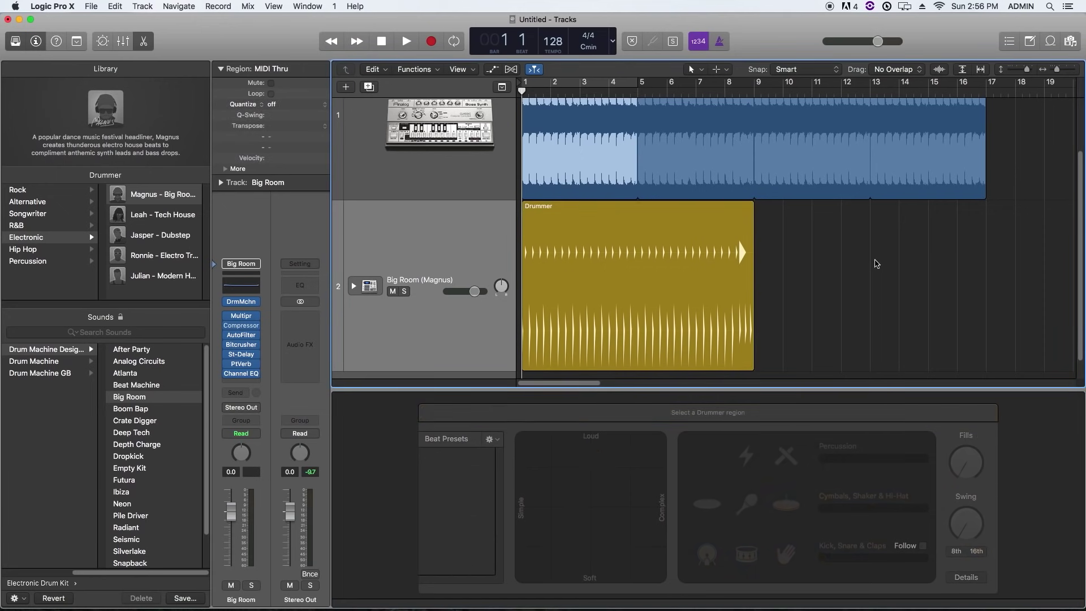
pyautogui.press('space')
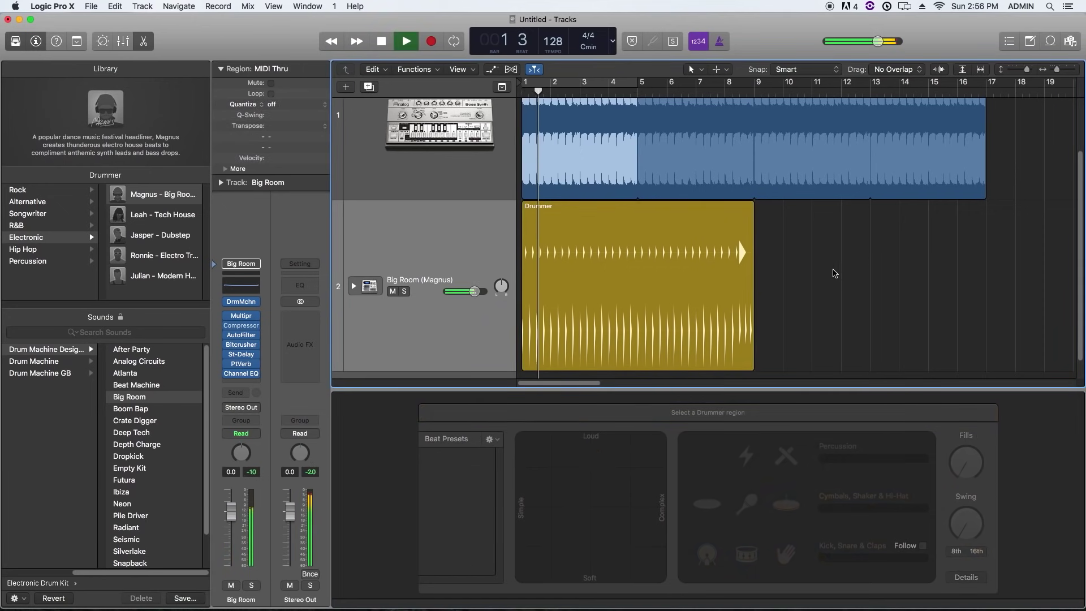
pyautogui.click(724, 279)
pyautogui.press('space')
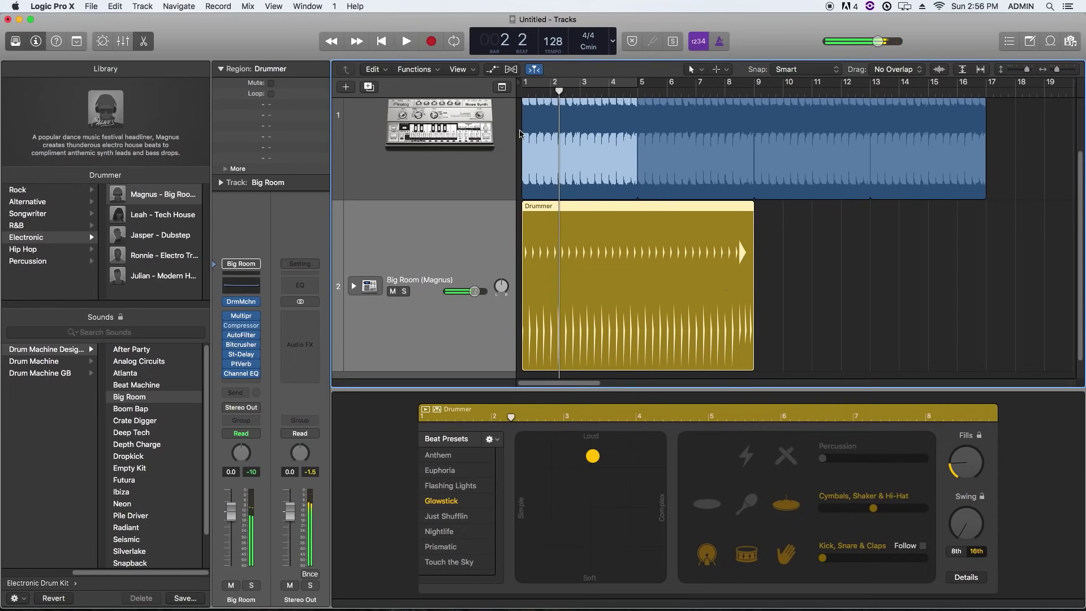
# Step: Lower the Alpha Matrix Bass track volume to -9.8, and play the bass and drums together from the beginning
pyautogui.click(428, 145)
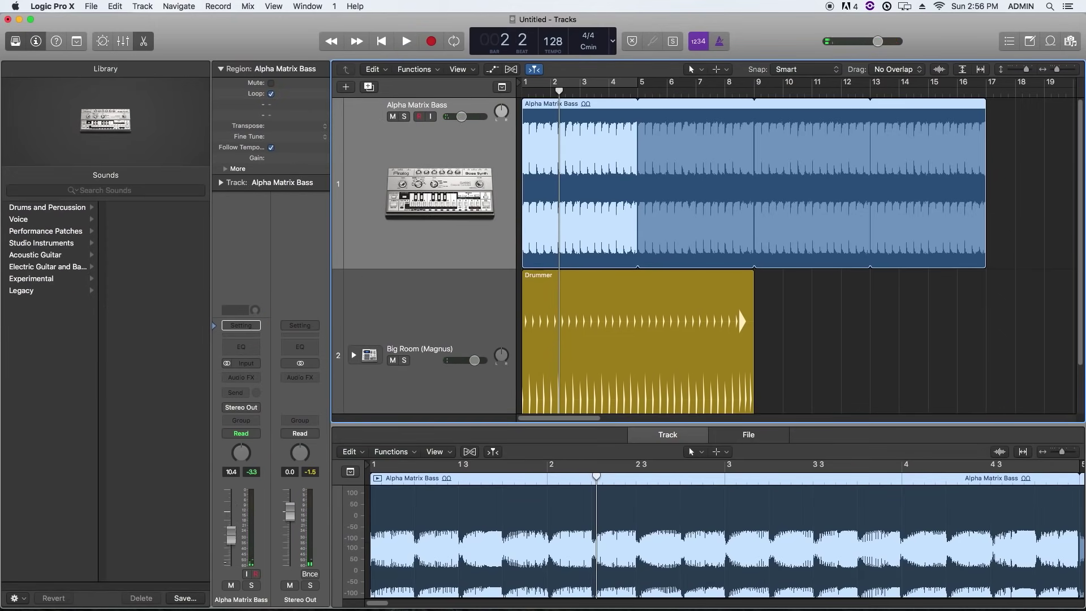
pyautogui.click(816, 321)
pyautogui.press('Return')
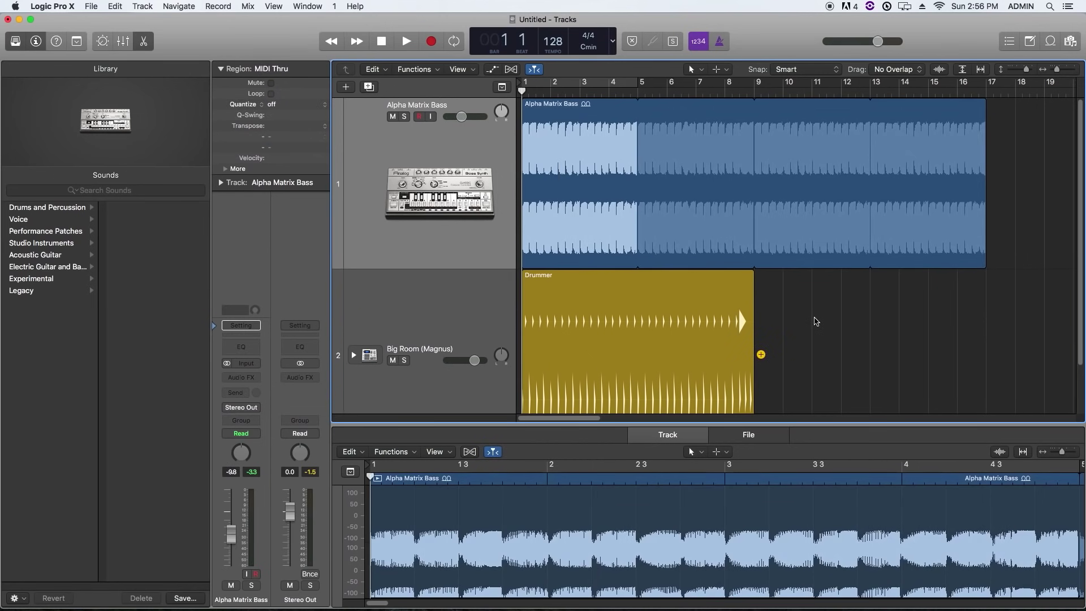
pyautogui.press('space')
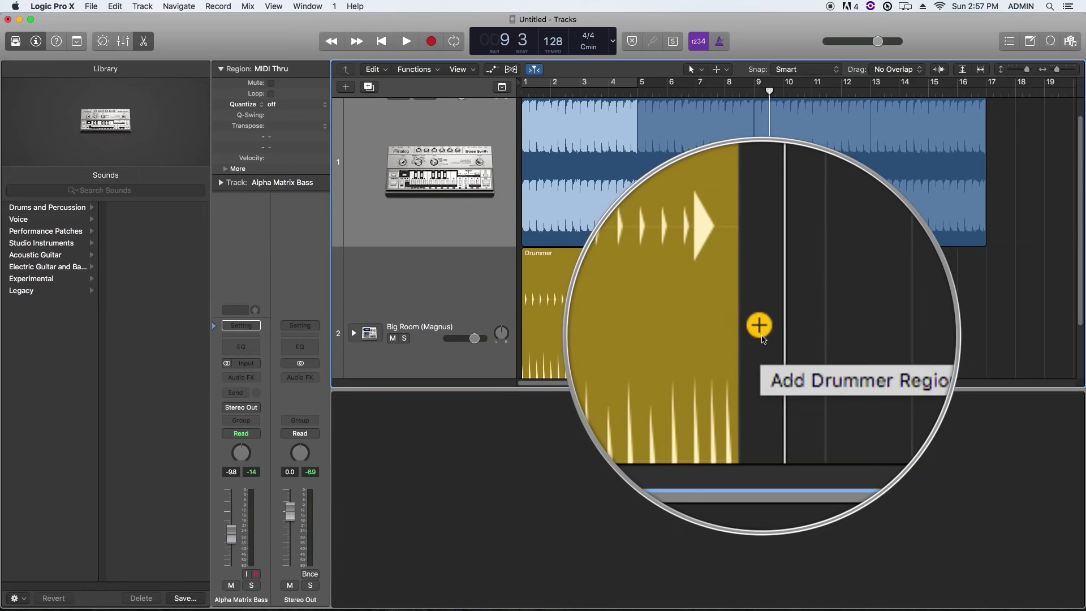
# Step: Add a second Drummer region directly after the first, apply the Euphoria beat preset and shift its pattern toward Simple
pyautogui.click(761, 333)
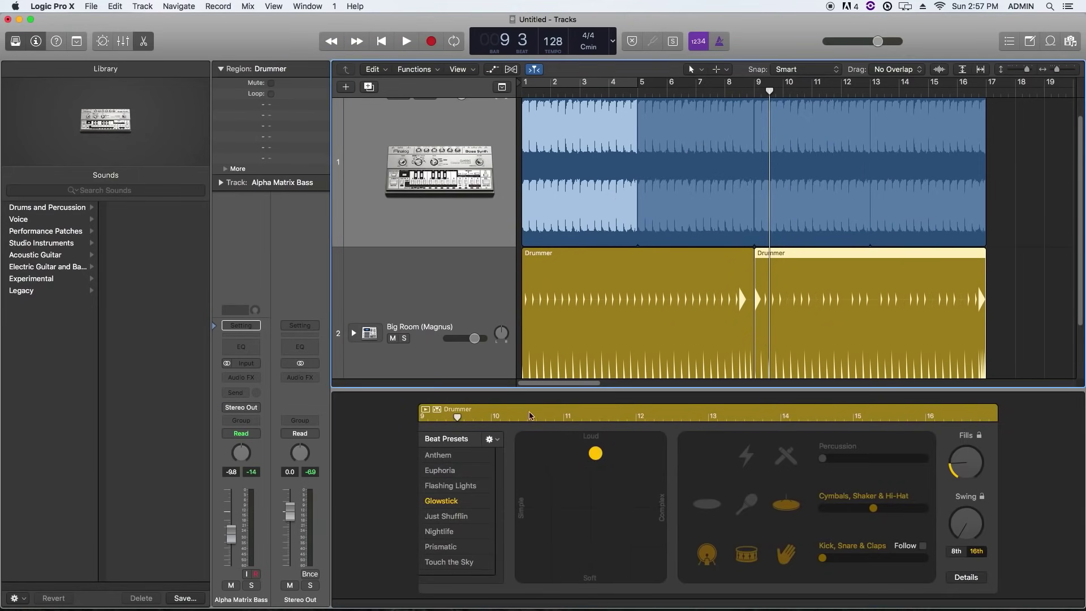
pyautogui.click(440, 471)
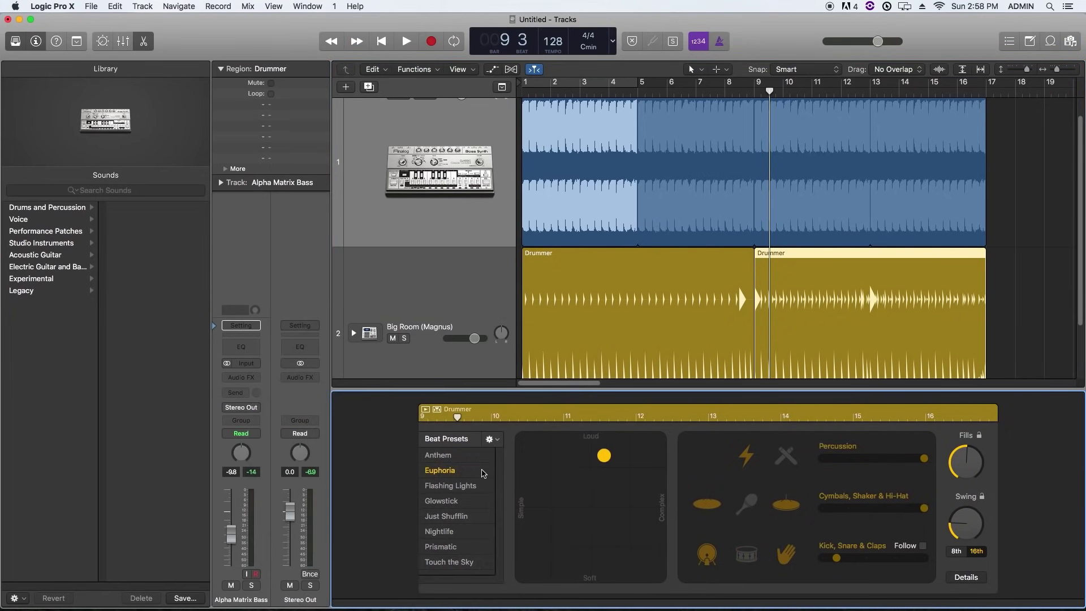
pyautogui.moveTo(605, 457); pyautogui.dragTo(557, 462)
# Step: Play the song from the beginning into the second Drummer region to compare the two beats
pyautogui.press('Return')
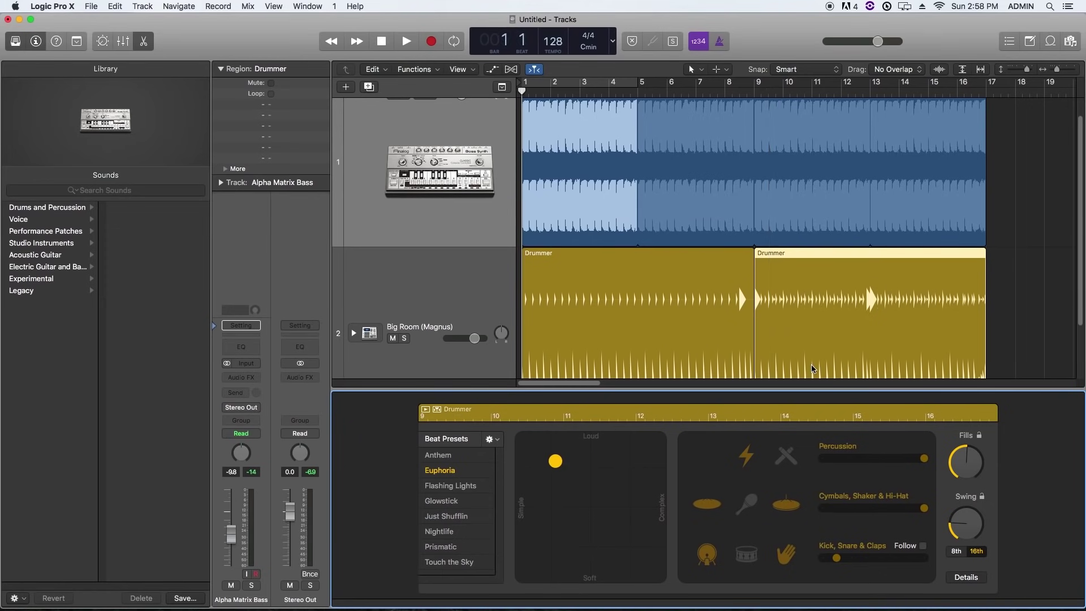
pyautogui.press('space')
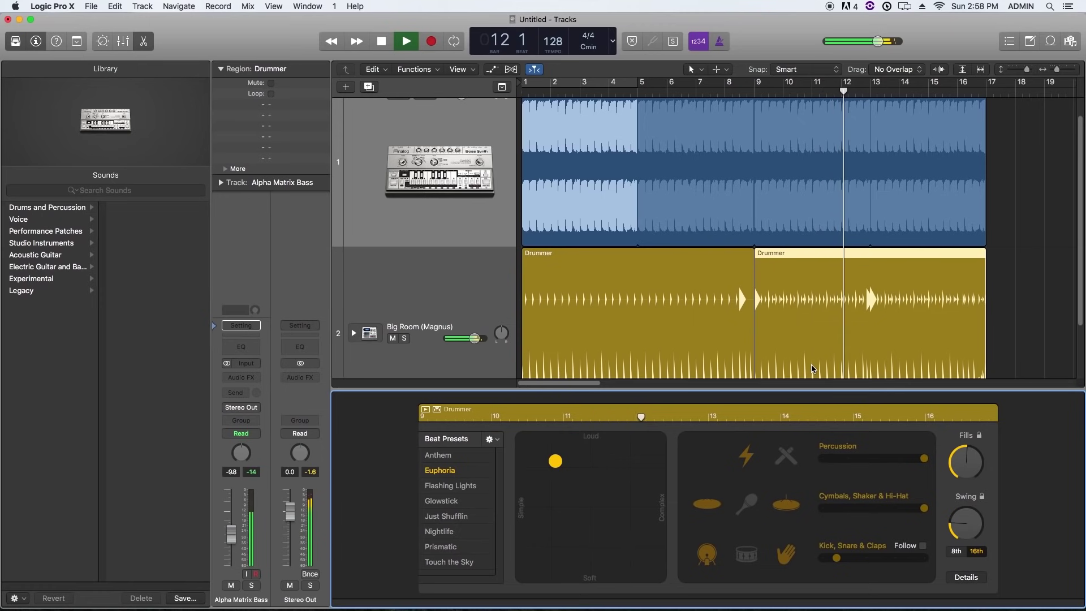
pyautogui.press('space')
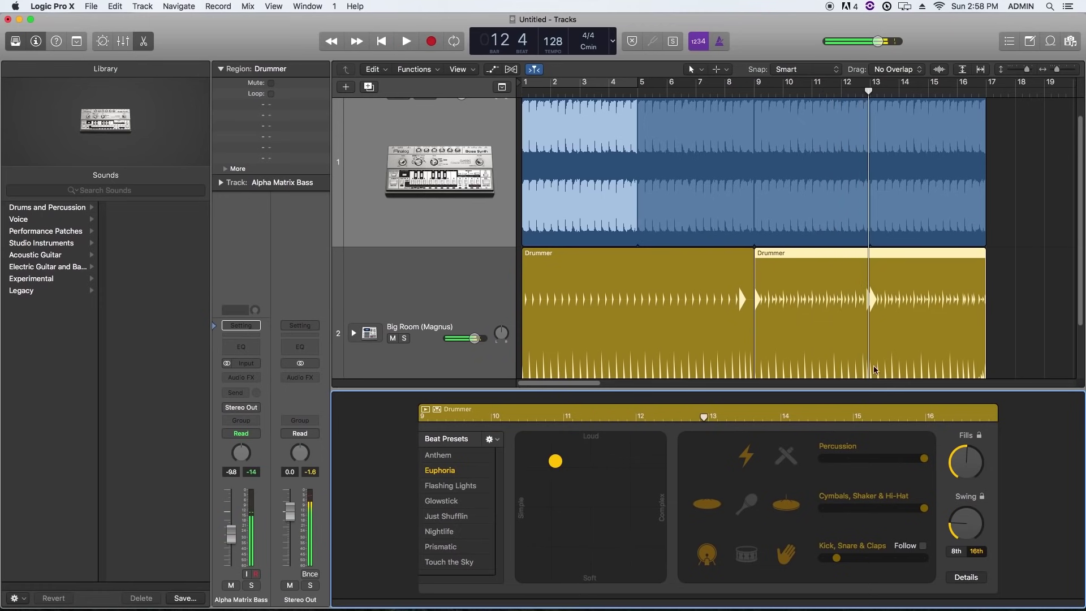
# Step: Create one Software Instrument track with an Empty Channel Strip on Output 1 + 2, with the Library set to open
pyautogui.scroll(-5, 1038, 225)
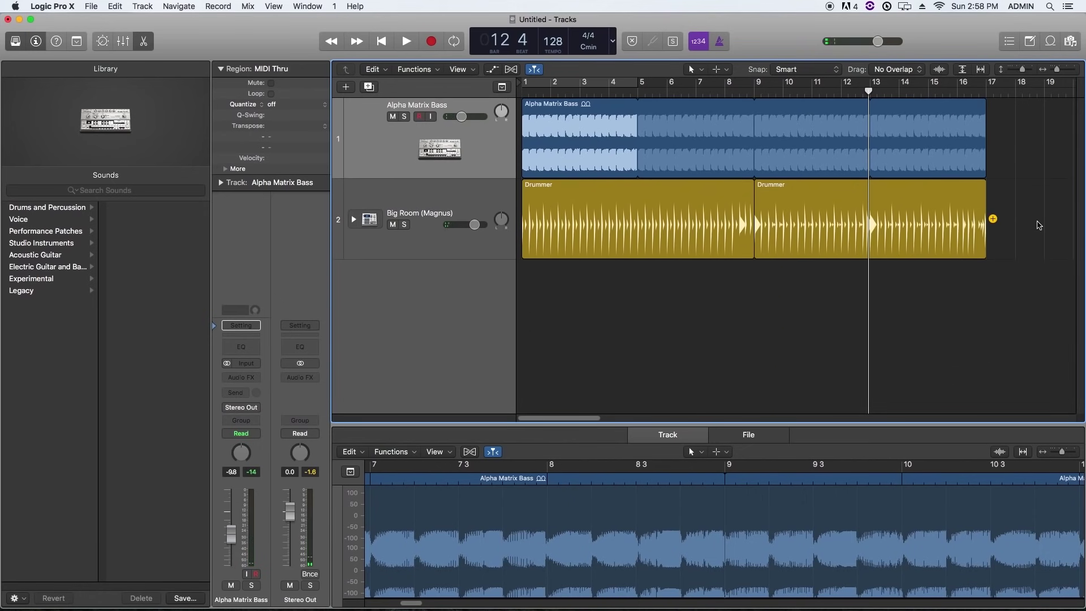
pyautogui.moveTo(828, 432); pyautogui.dragTo(745, 467)
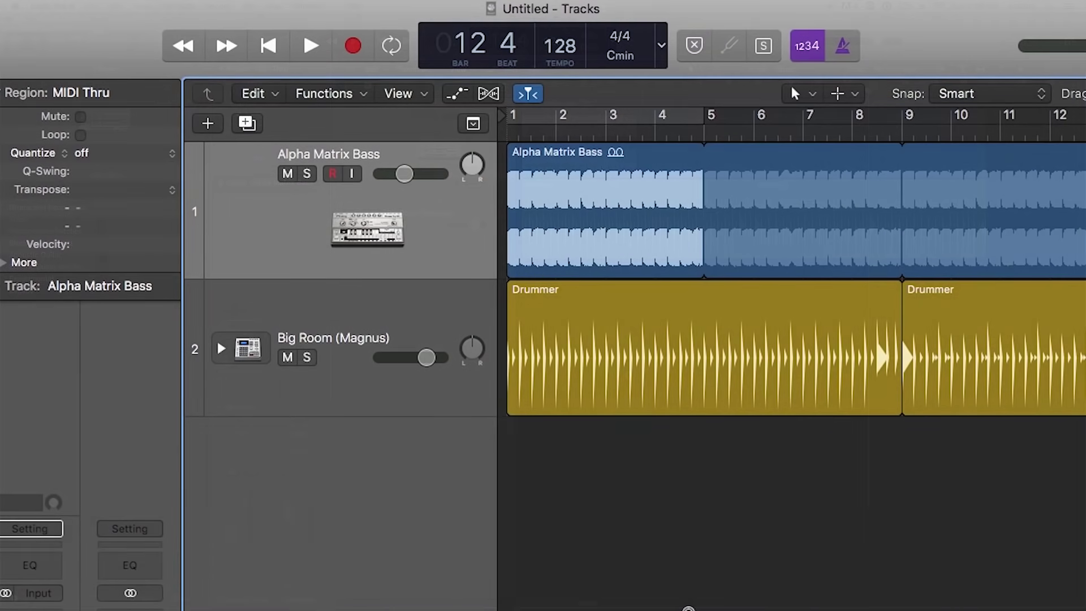
pyautogui.press('alt+super+n')
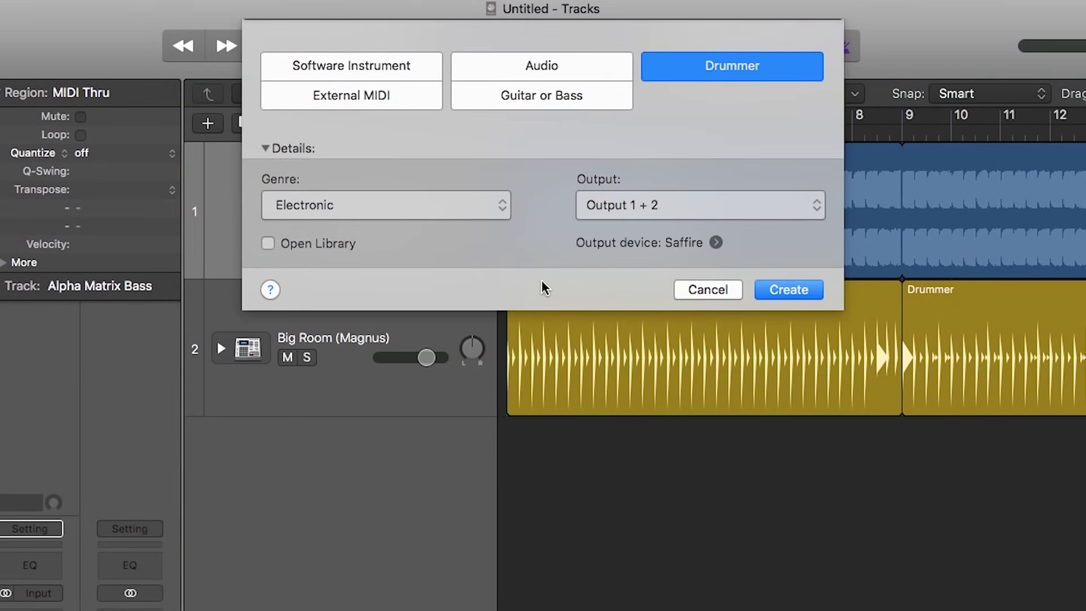
pyautogui.click(382, 68)
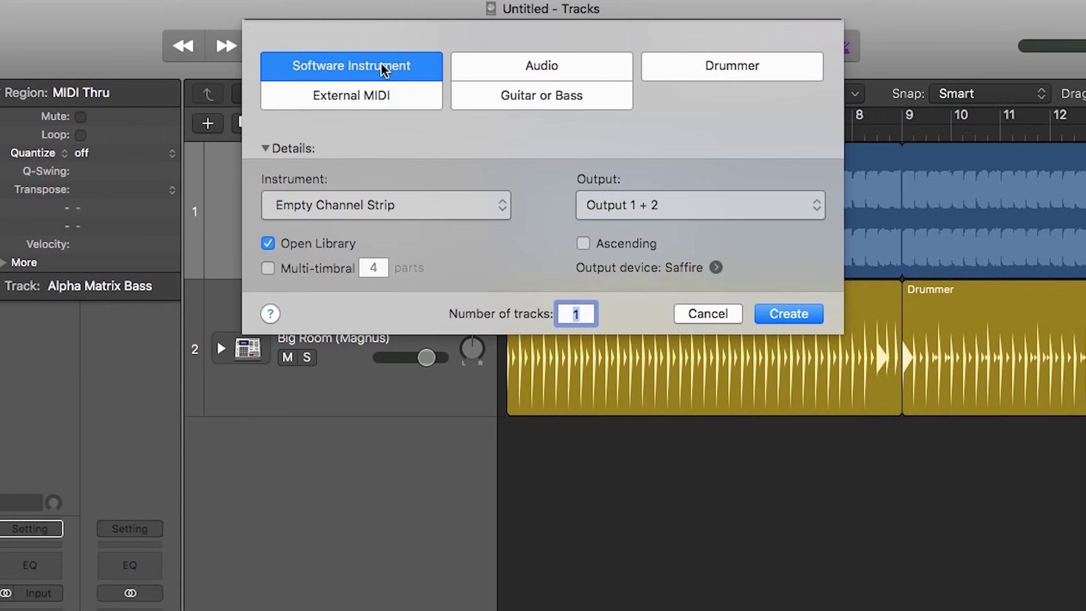
pyautogui.click(415, 207)
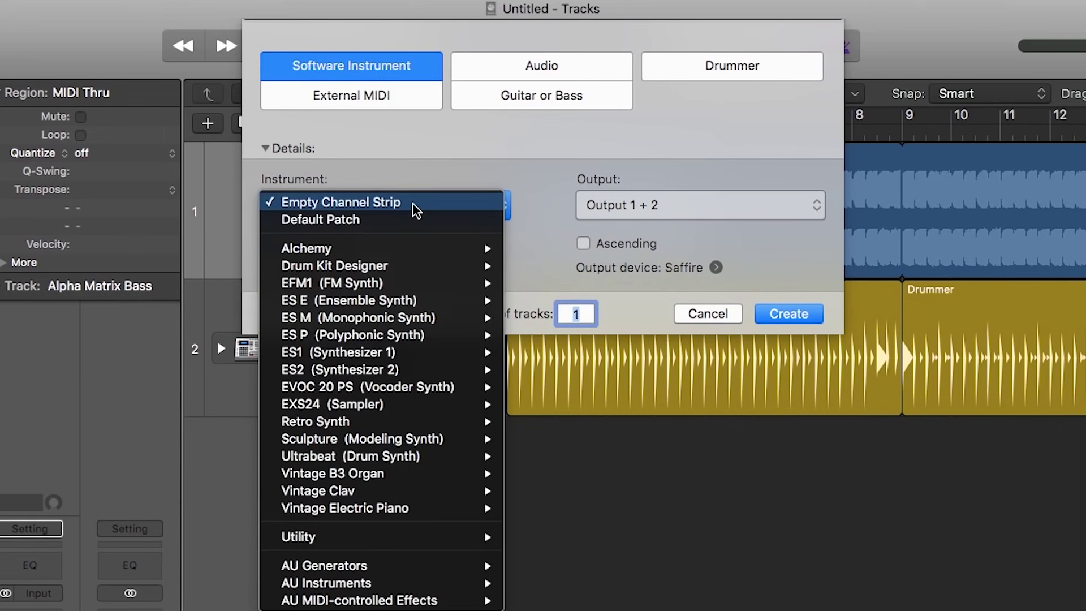
pyautogui.click(339, 219)
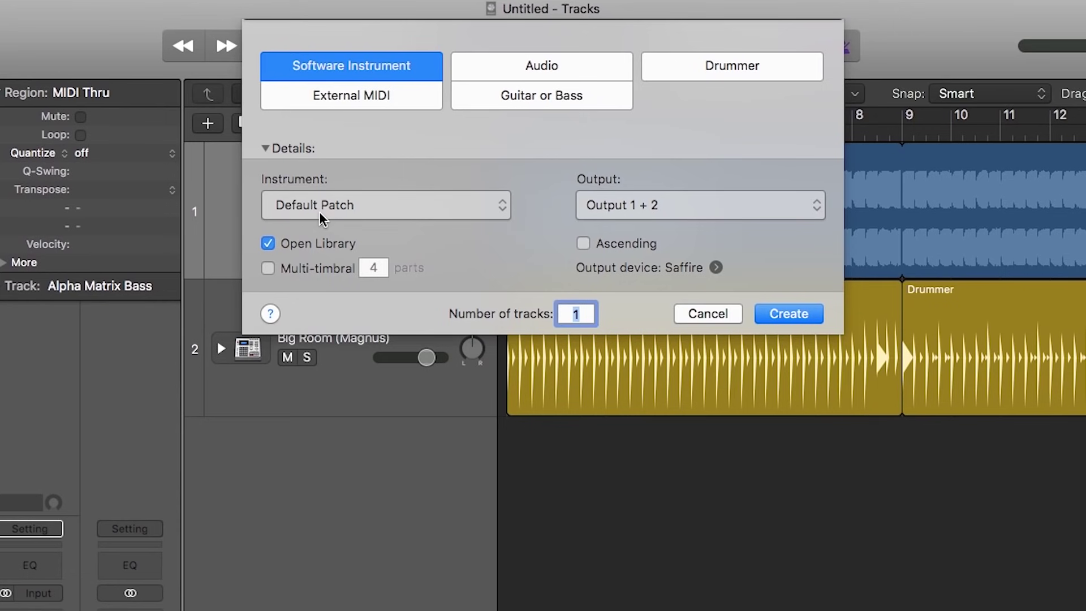
pyautogui.click(317, 208)
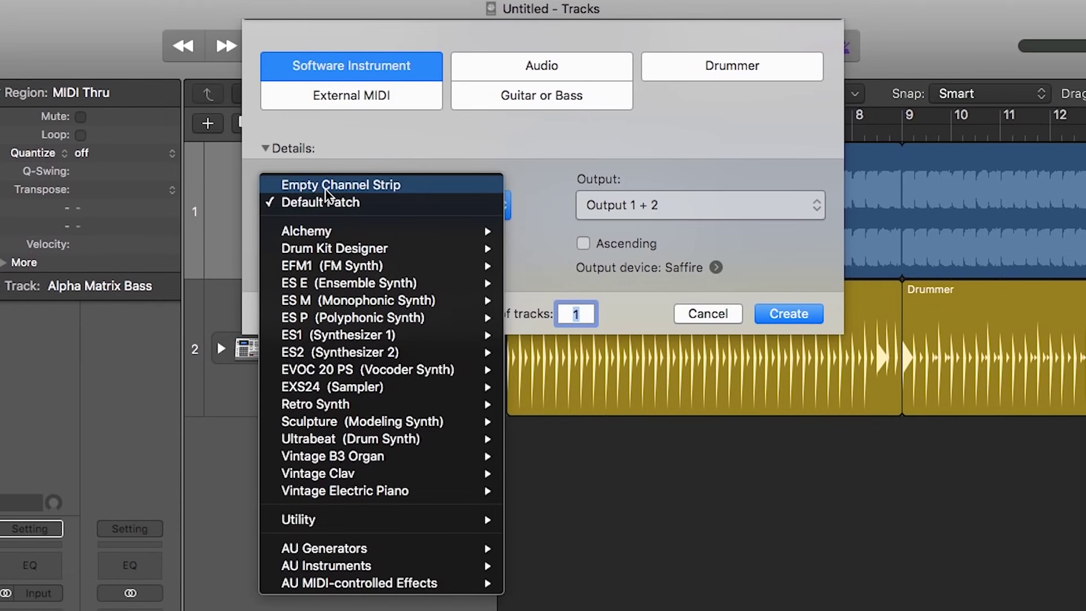
pyautogui.click(325, 196)
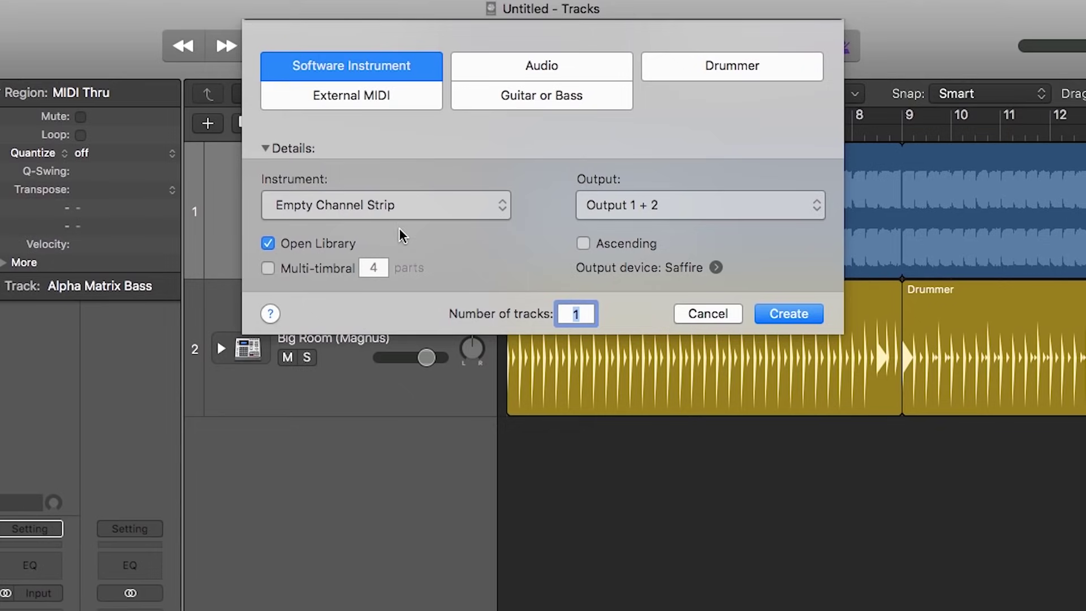
pyautogui.click(790, 312)
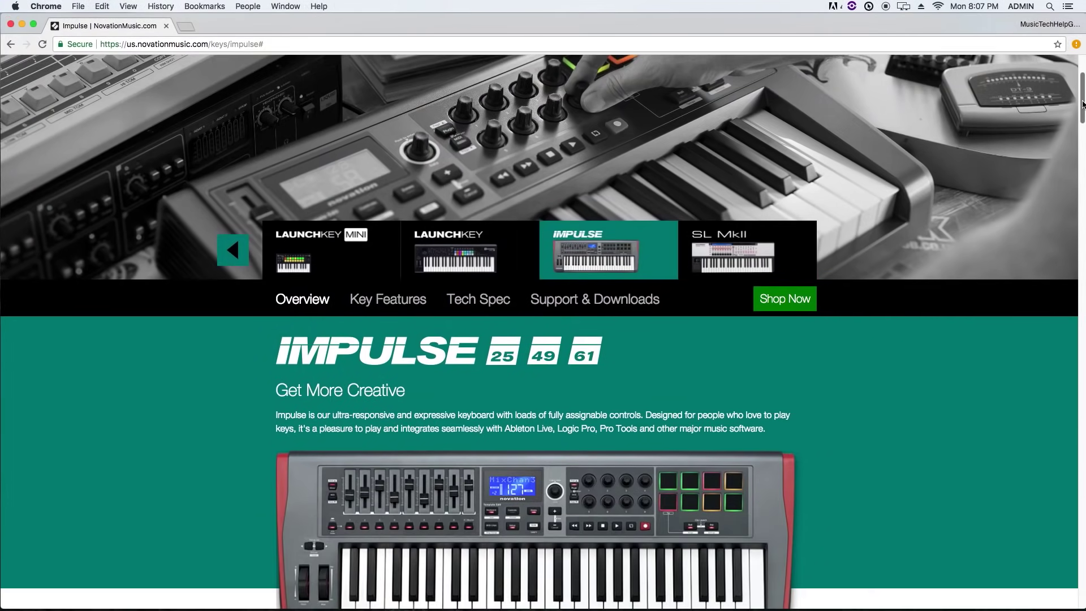
pyautogui.moveTo(1083, 104); pyautogui.dragTo(1082, 123)
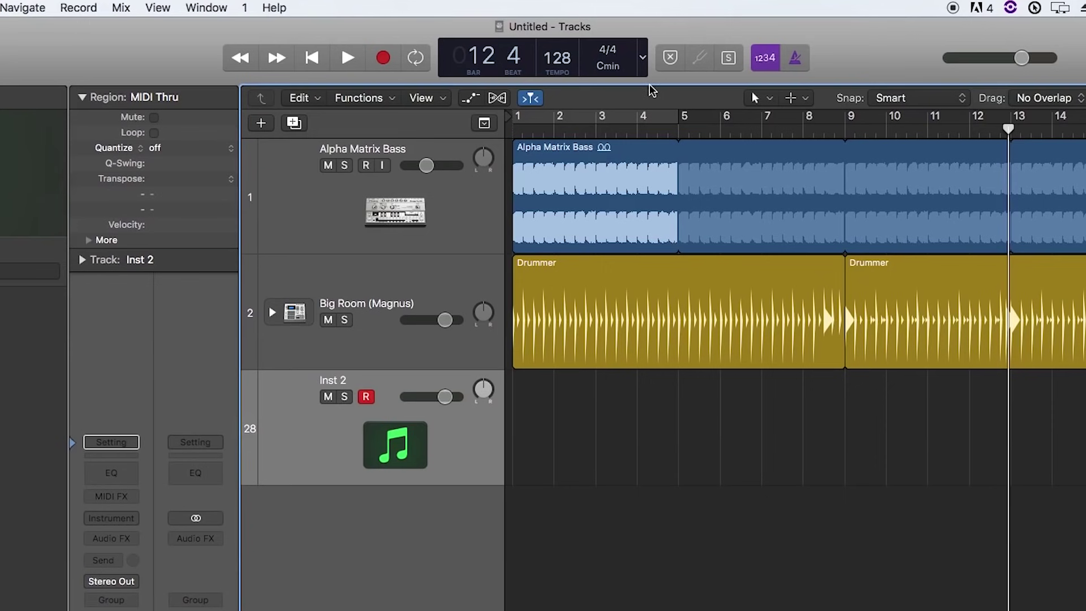
# Step: Switch the control bar's LCD display to the Custom mode
pyautogui.click(642, 61)
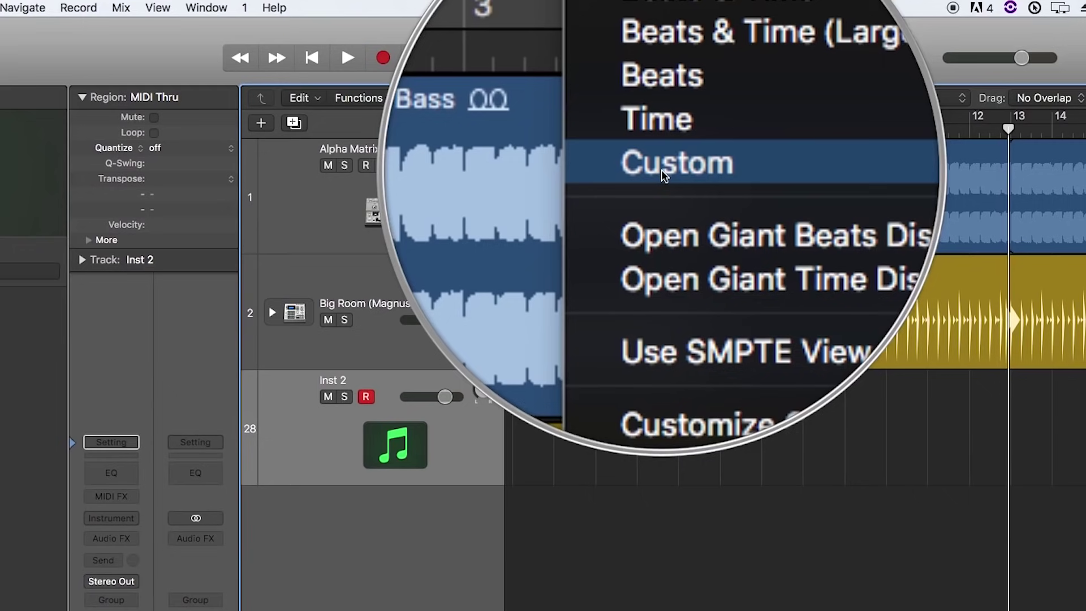
pyautogui.click(662, 170)
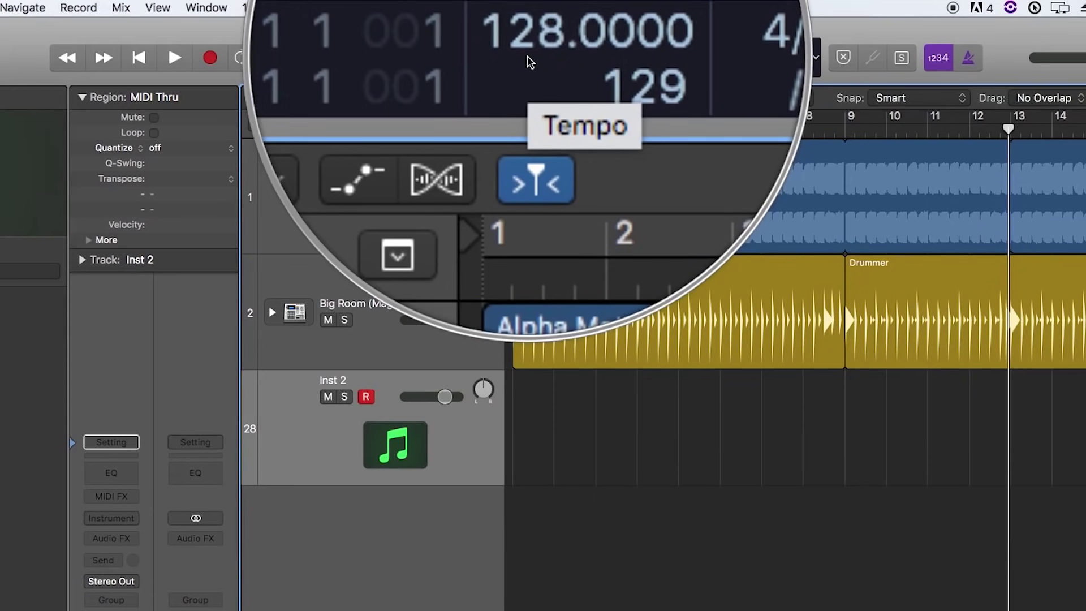
pyautogui.doubleClick(618, 46)
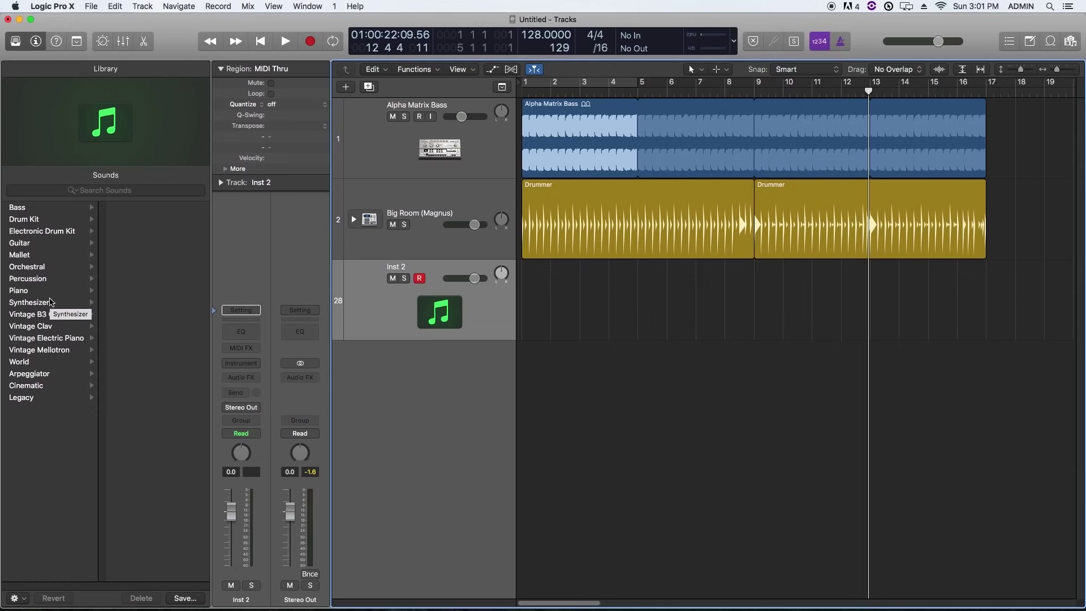
# Step: Hide the Library and show it again
pyautogui.click(15, 41)
pyautogui.click(15, 40)
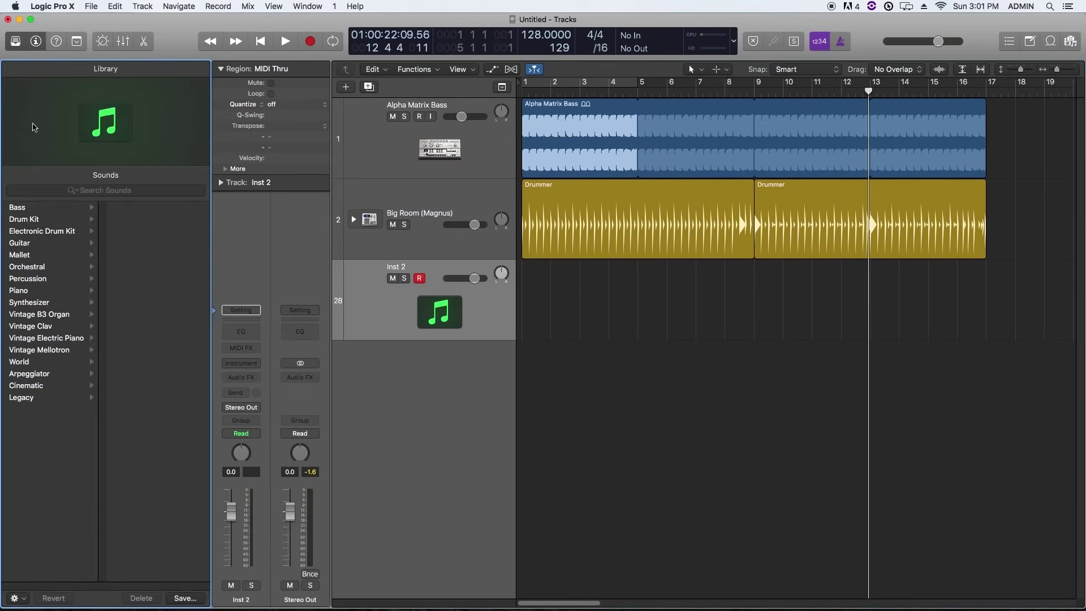
pyautogui.click(23, 44)
pyautogui.click(23, 44)
# Step: Load the 16mm Dream Sequence patch from the plucked synthesizer sounds onto the new instrument track and keep that track selected
pyautogui.click(37, 303)
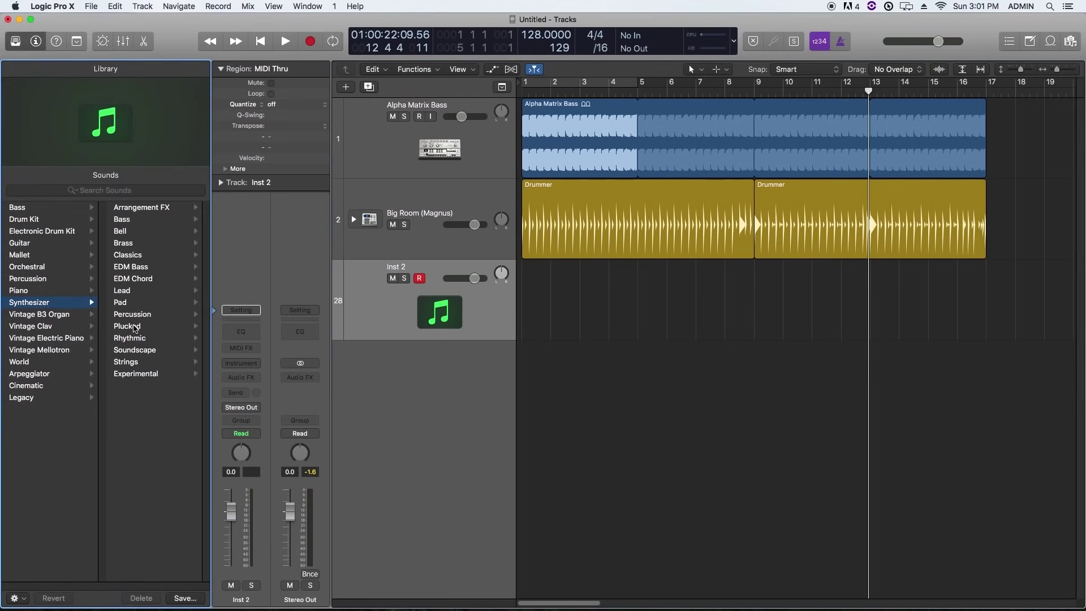
pyautogui.click(133, 327)
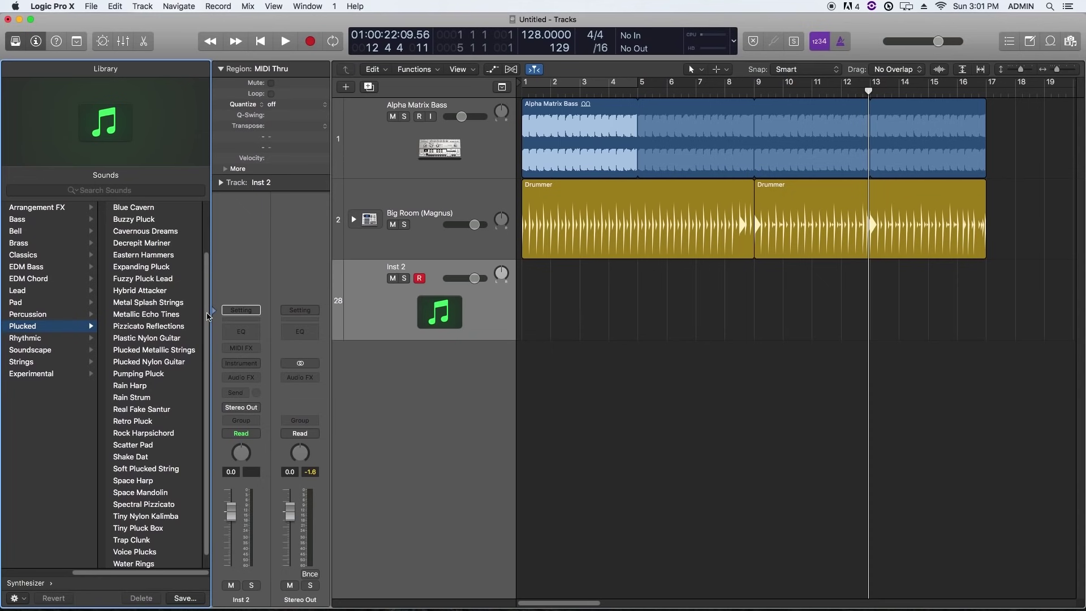
pyautogui.moveTo(207, 312); pyautogui.dragTo(197, 251)
pyautogui.click(144, 211)
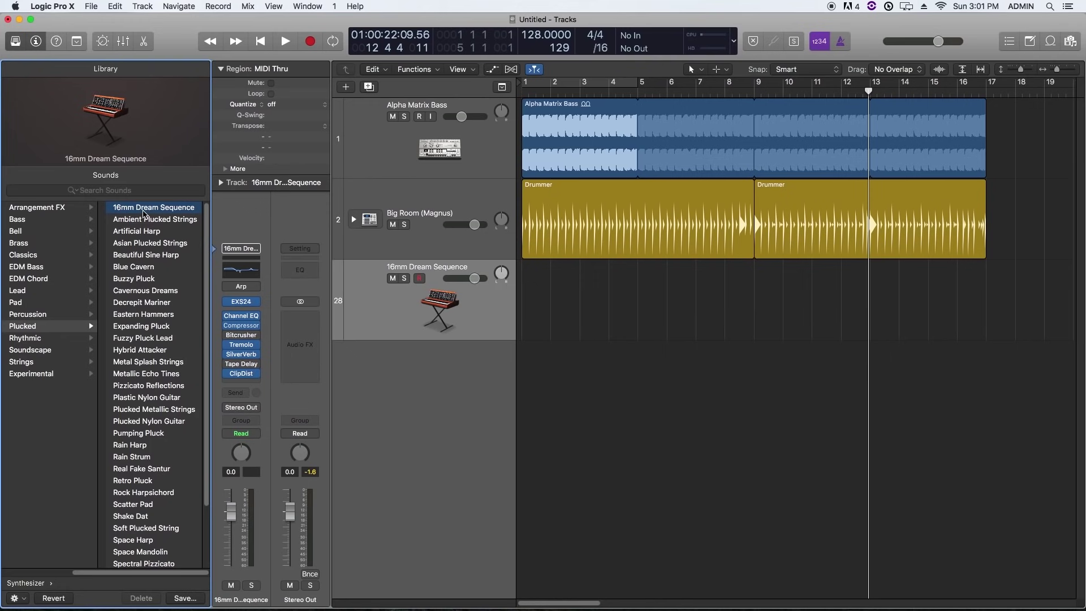
pyautogui.moveTo(247, 320)
pyautogui.moveTo(242, 345)
pyautogui.click(405, 307)
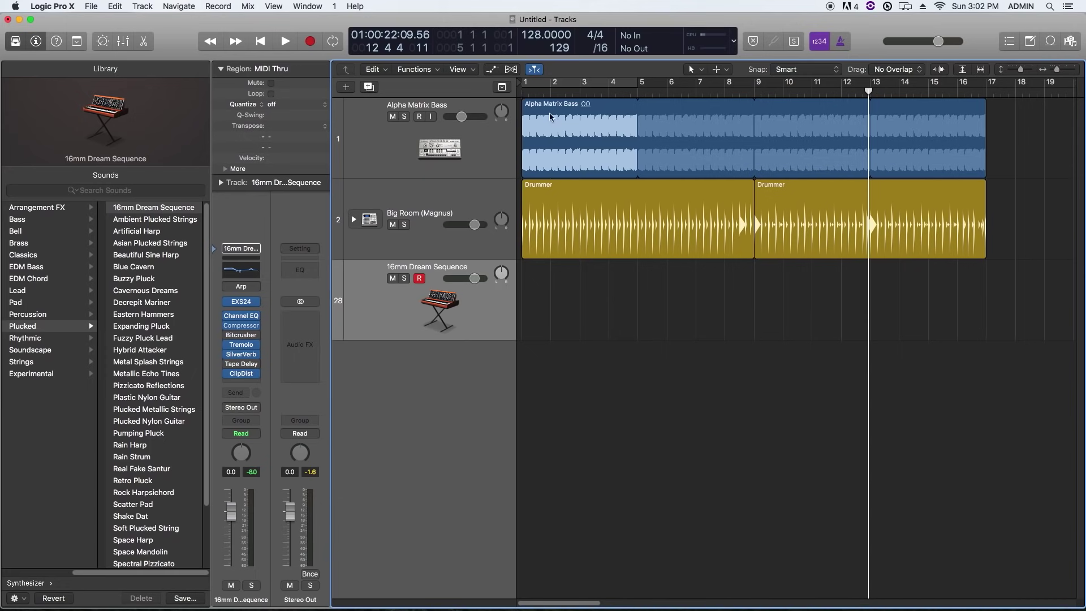
# Step: Select the Alpha Matrix Bass region and both Drummer regions, and move them together one bar later to start at bar 2
pyautogui.moveTo(906, 290); pyautogui.dragTo(633, 209)
pyautogui.keyDown('shift'); pyautogui.click(548, 134); pyautogui.keyUp('shift')
pyautogui.moveTo(547, 134); pyautogui.dragTo(577, 134)
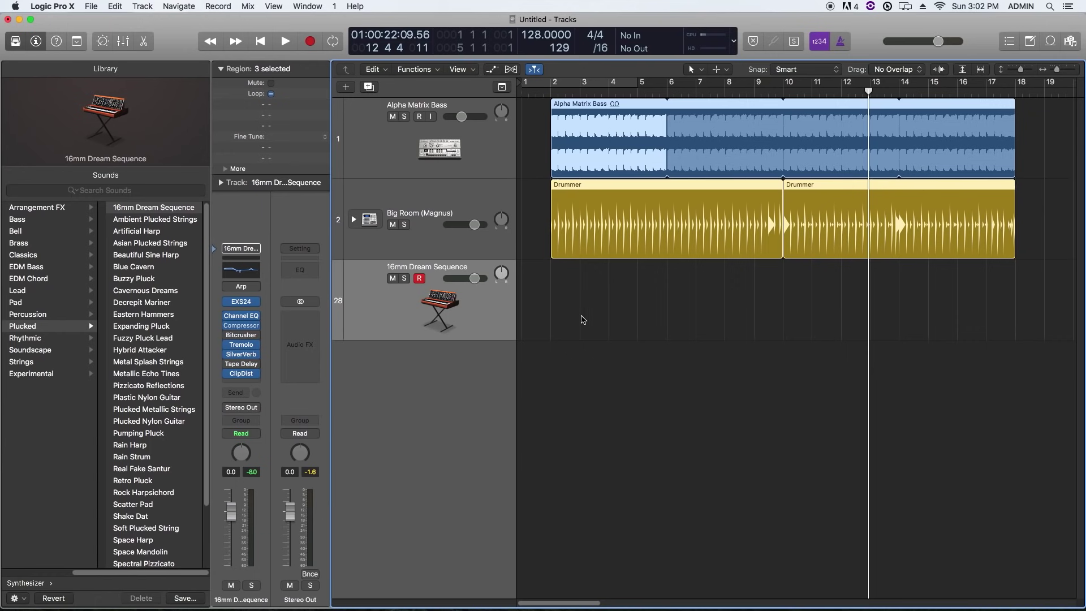
# Step: Deselect the regions and test-record on the 16mm Dream Sequence track from the project start, stopping shortly after bar 2
pyautogui.click(590, 300)
pyautogui.press('Return')
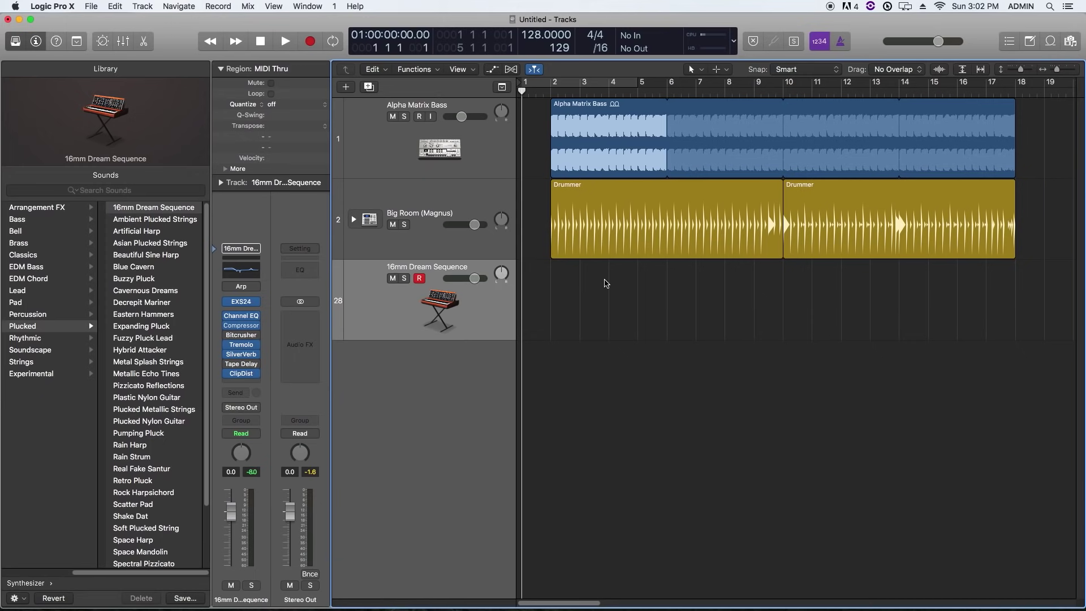
pyautogui.press('r')
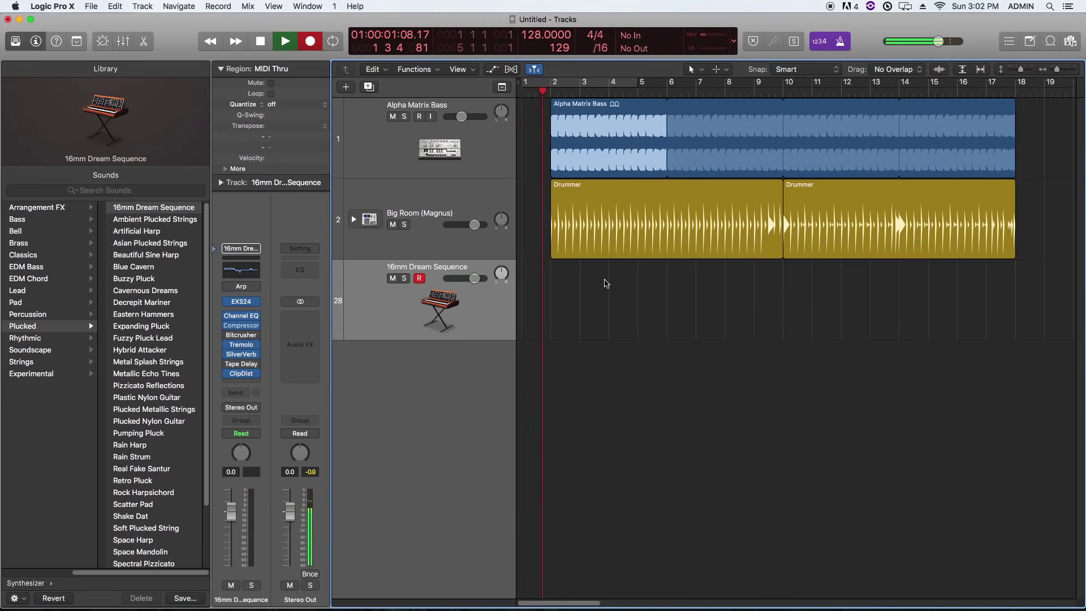
pyautogui.press('space')
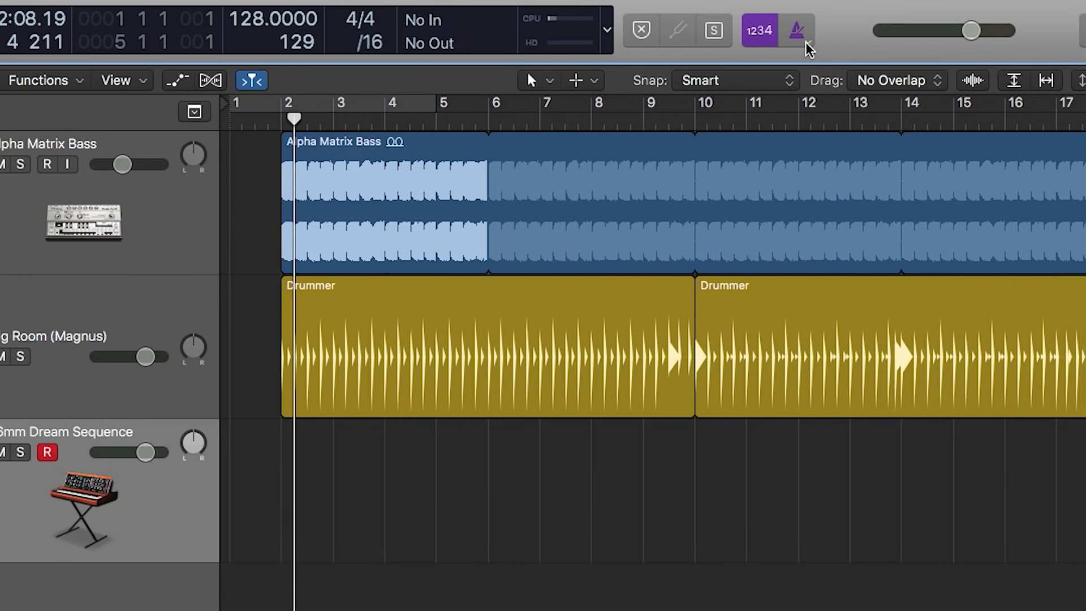
# Step: Toggle the metronome off and on again, and look through its click options without changing them
pyautogui.click(798, 31)
pyautogui.click(798, 31)
pyautogui.click(812, 45)
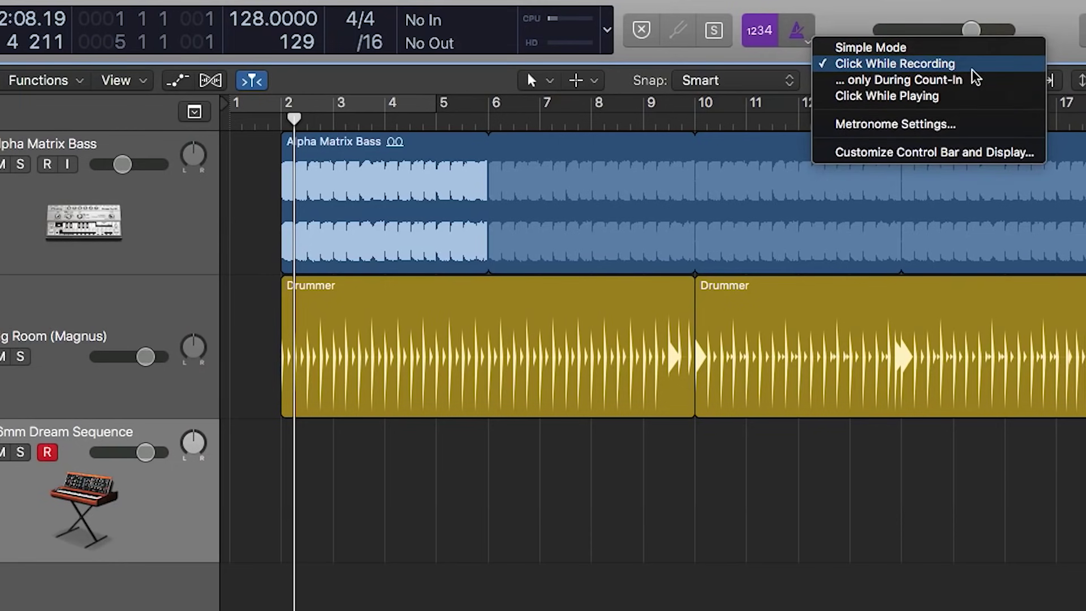
pyautogui.click(919, 8)
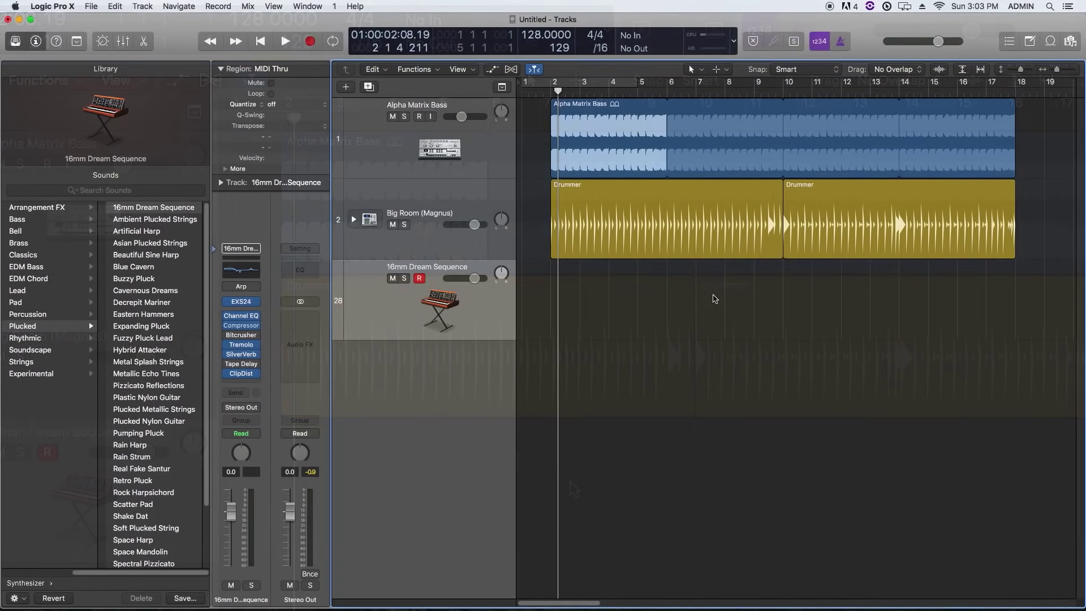
# Step: Record a MIDI part on the 16mm Dream Sequence track from the project start until about bar 11
pyautogui.press('Return')
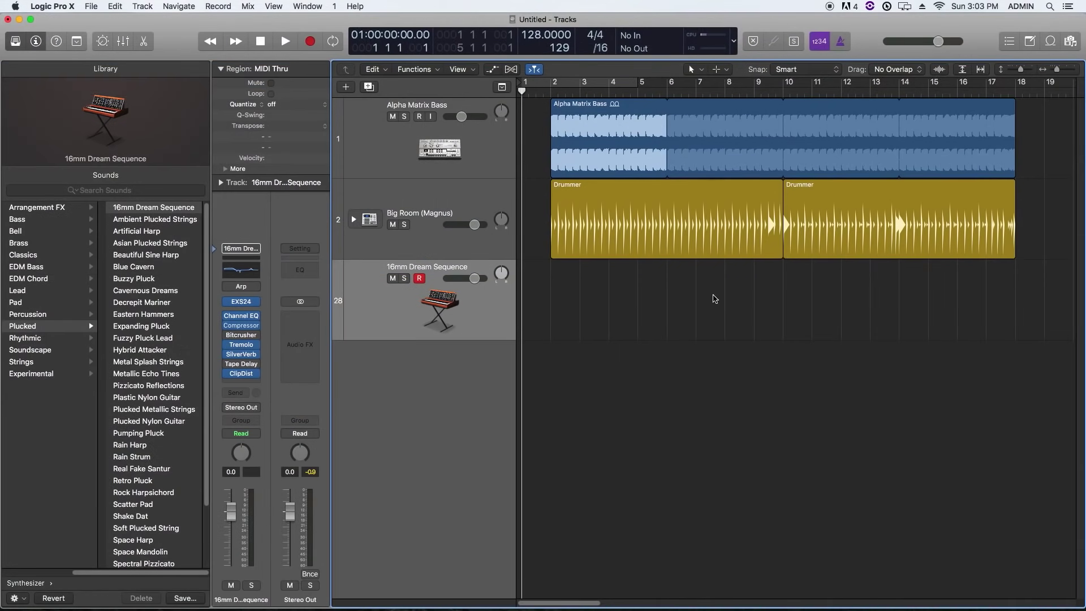
pyautogui.press('r')
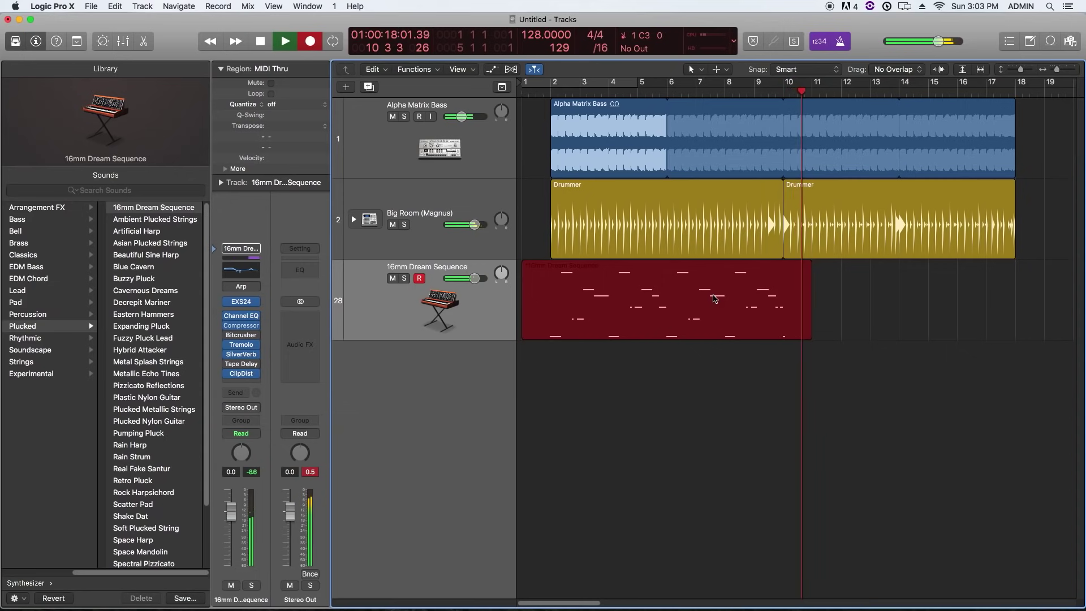
pyautogui.press('space')
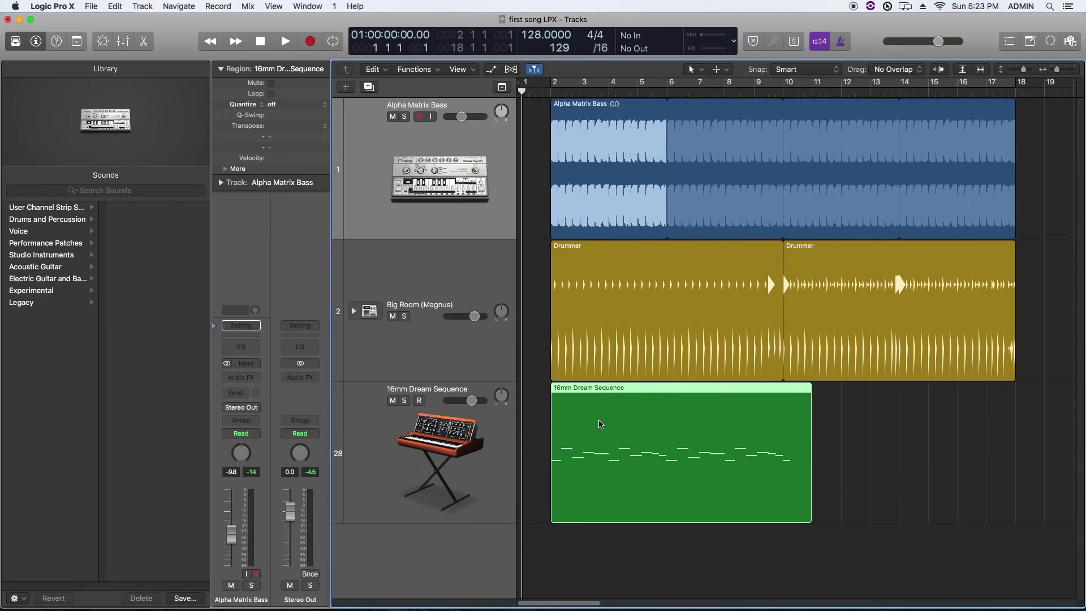
# Step: Open the recorded 16mm Dream Sequence region in the Piano Roll, hide the editor and show it again
pyautogui.doubleClick(601, 437)
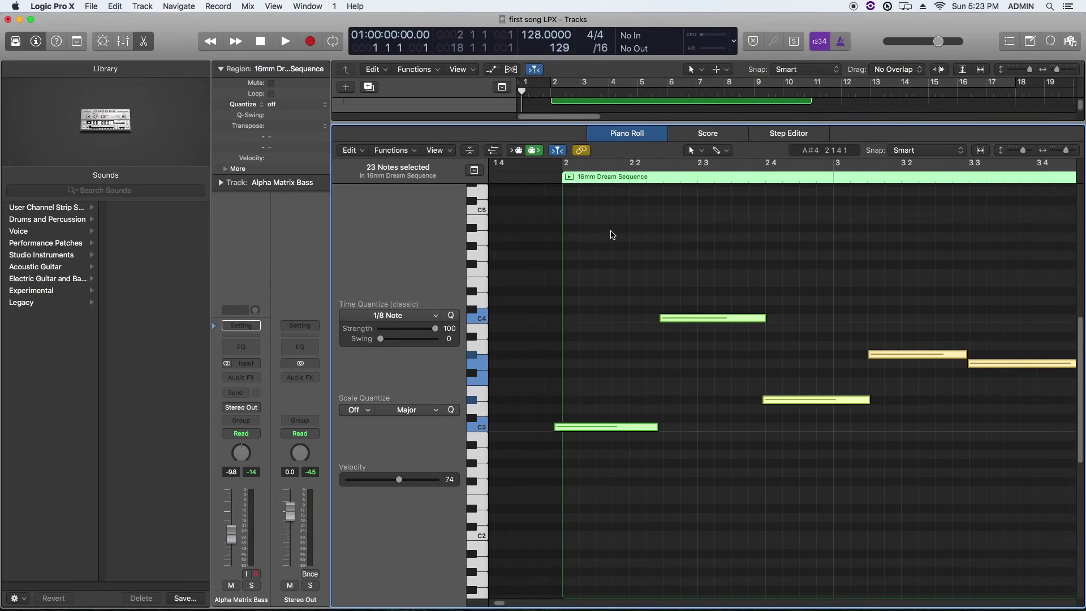
pyautogui.press('e')
pyautogui.press('e')
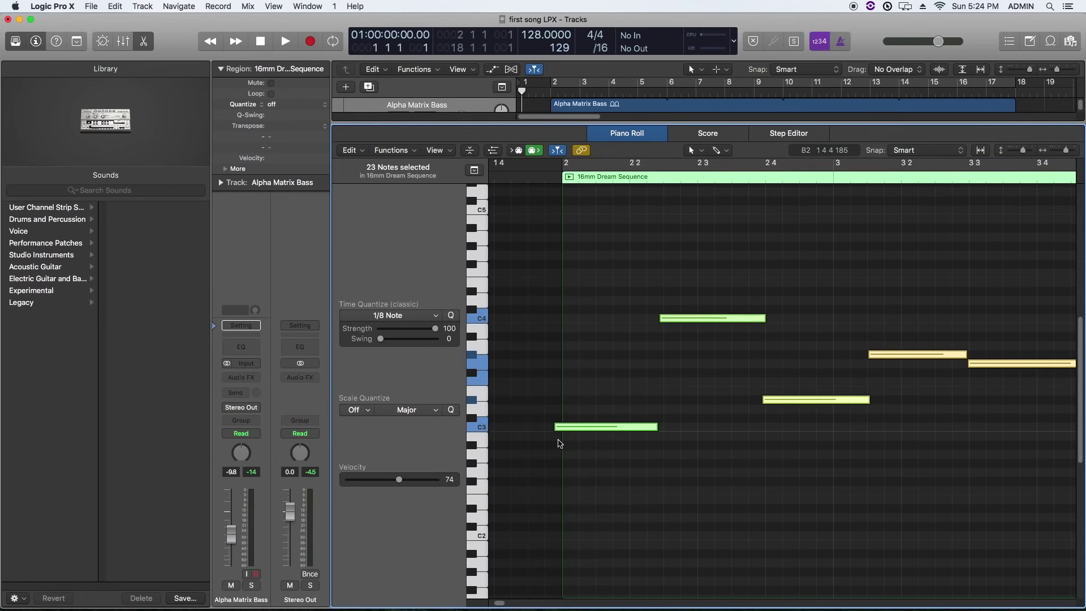
# Step: Quantize all notes of the 16mm Dream Sequence region to 1/8 Note and close the Piano Roll
pyautogui.click(583, 407)
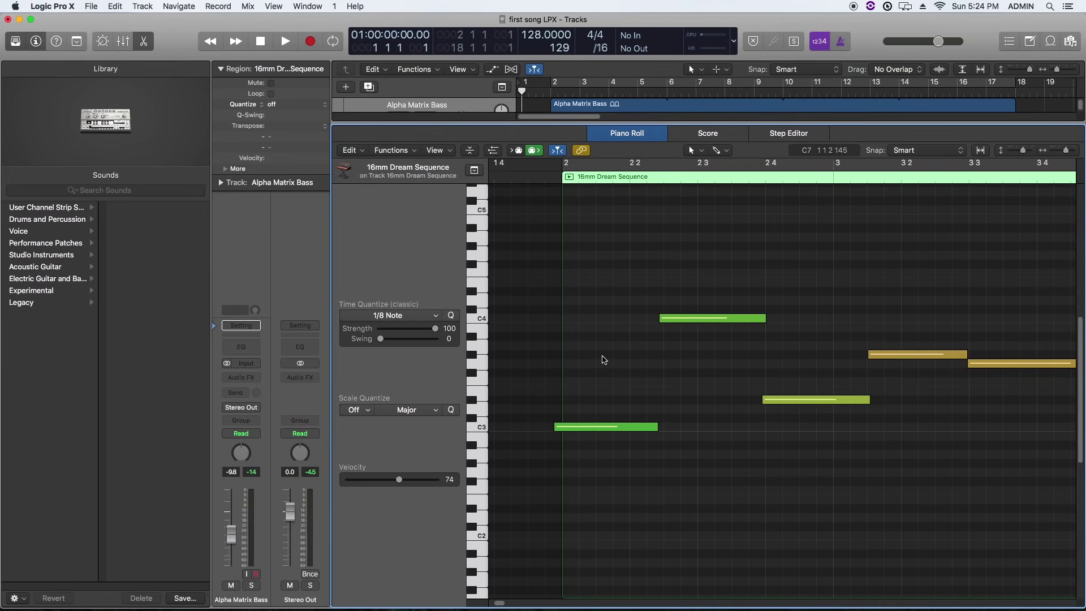
pyautogui.press('super+a')
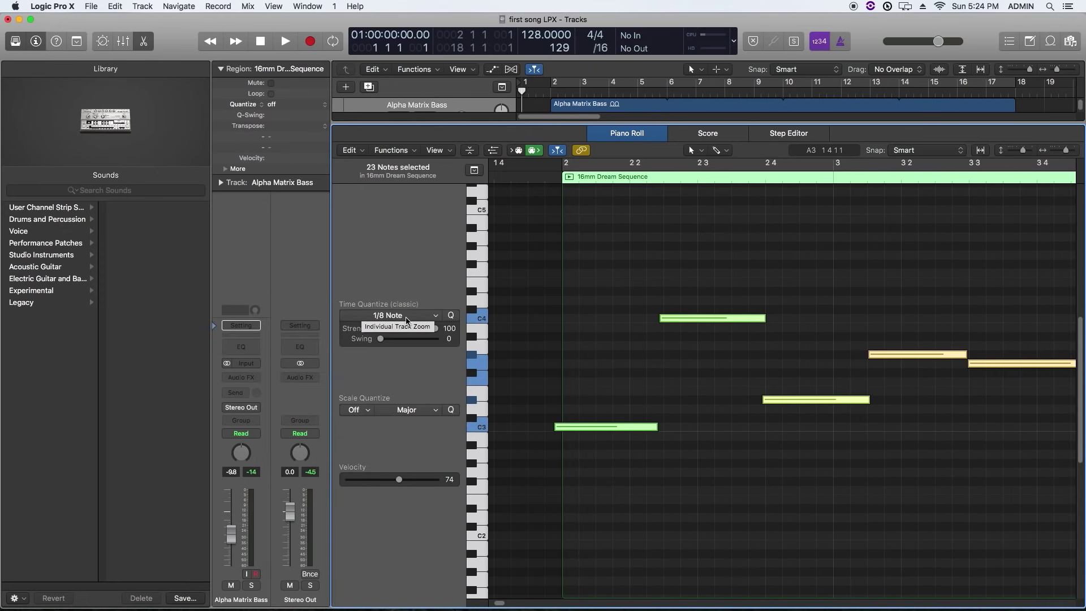
pyautogui.click(436, 315)
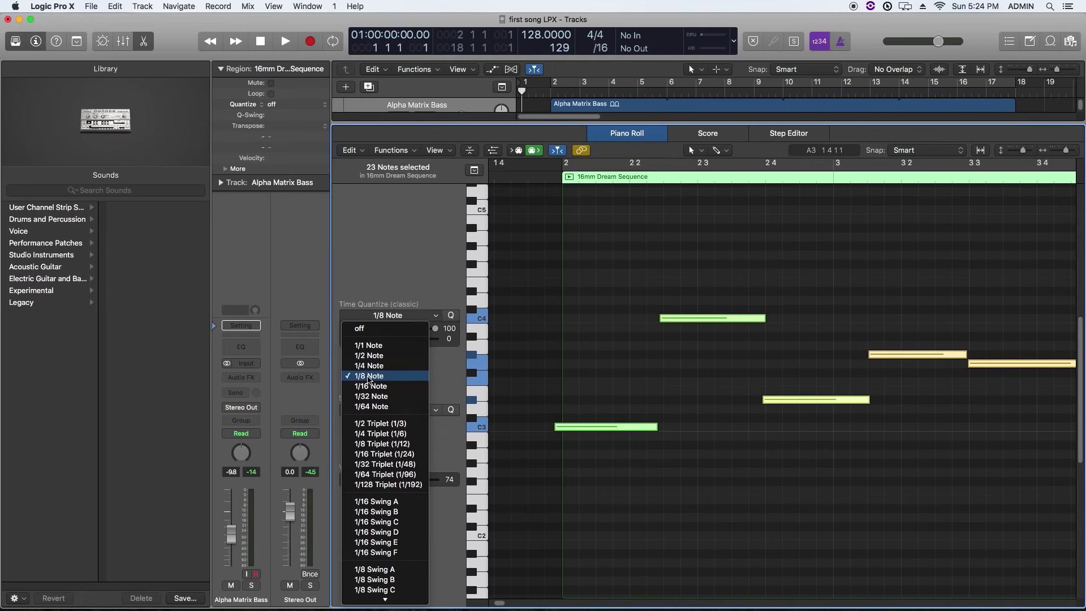
pyautogui.click(369, 376)
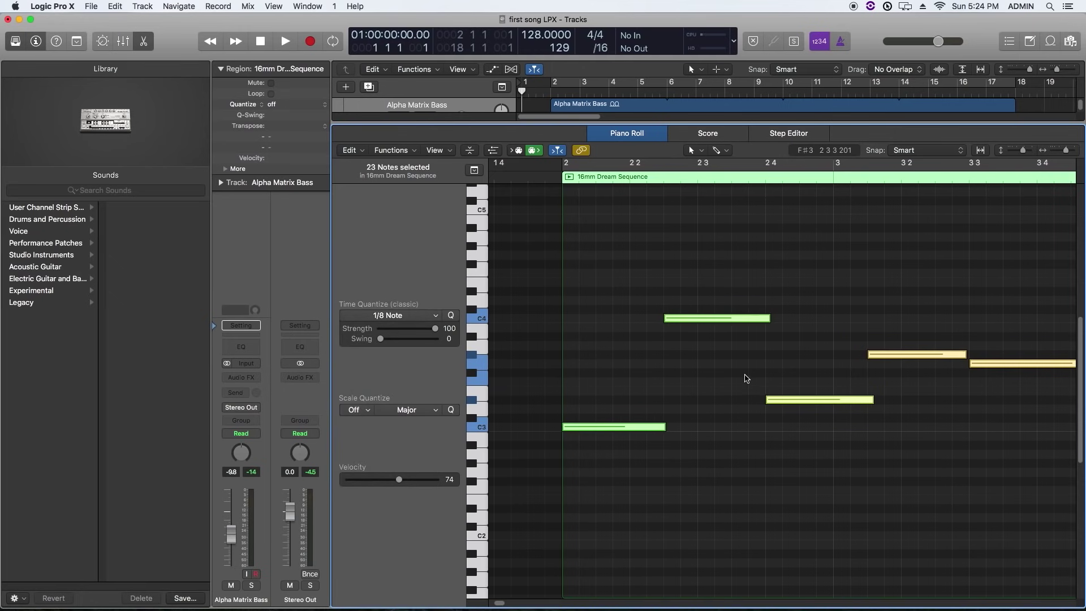
pyautogui.press('e')
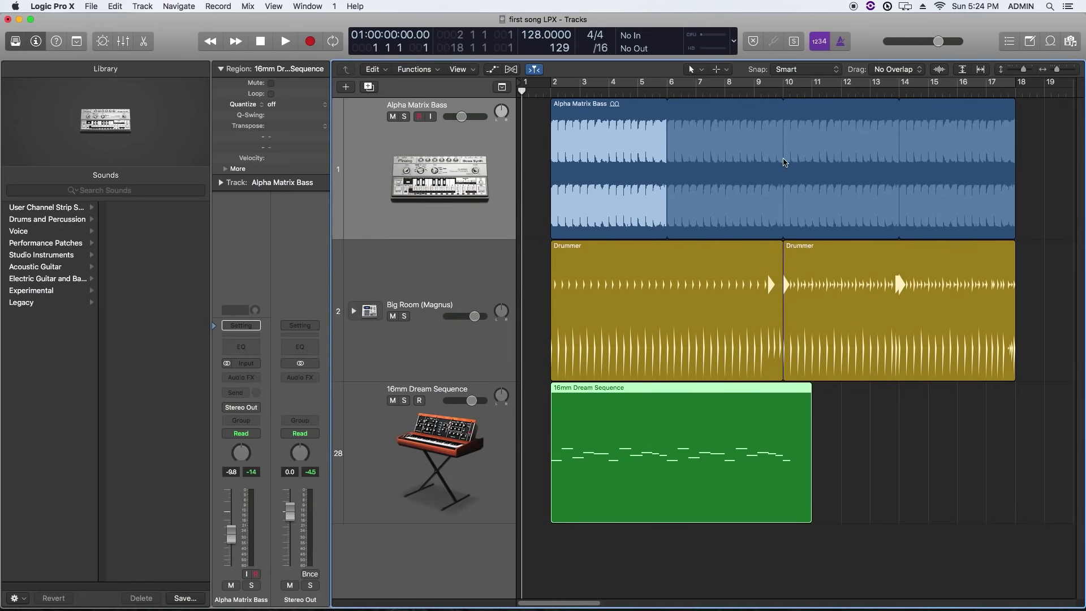
# Step: Trim the end of the 16mm Dream Sequence region to bar 10 and return the playhead to the project start
pyautogui.click(776, 103)
pyautogui.press('super+Right')
pyautogui.press('super+Right')
pyautogui.press('super+Right')
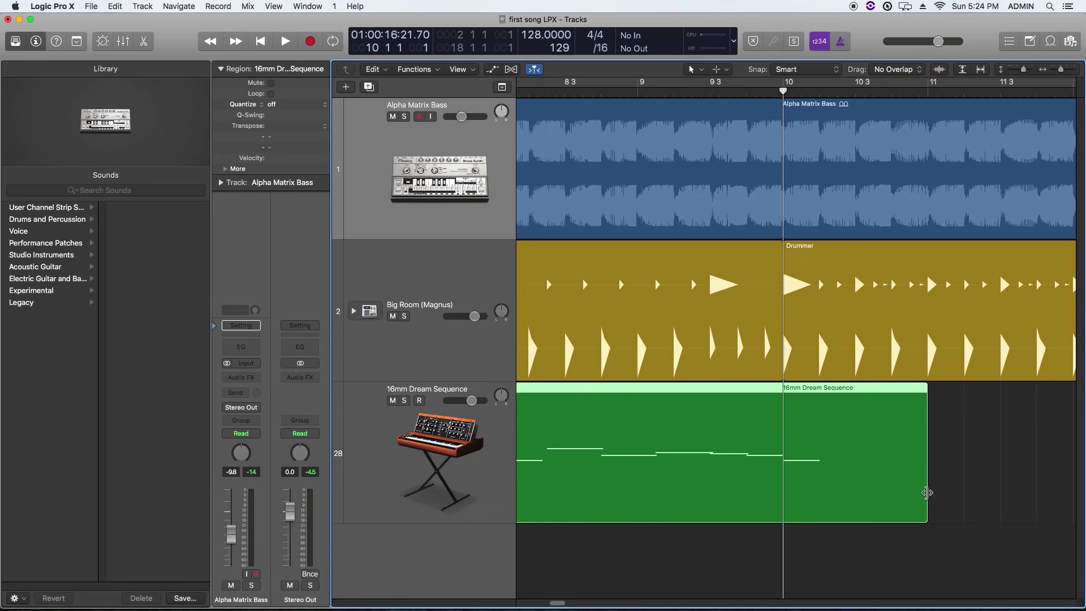
pyautogui.moveTo(925, 491); pyautogui.dragTo(783, 503)
pyautogui.scroll(-5, 769, 526)
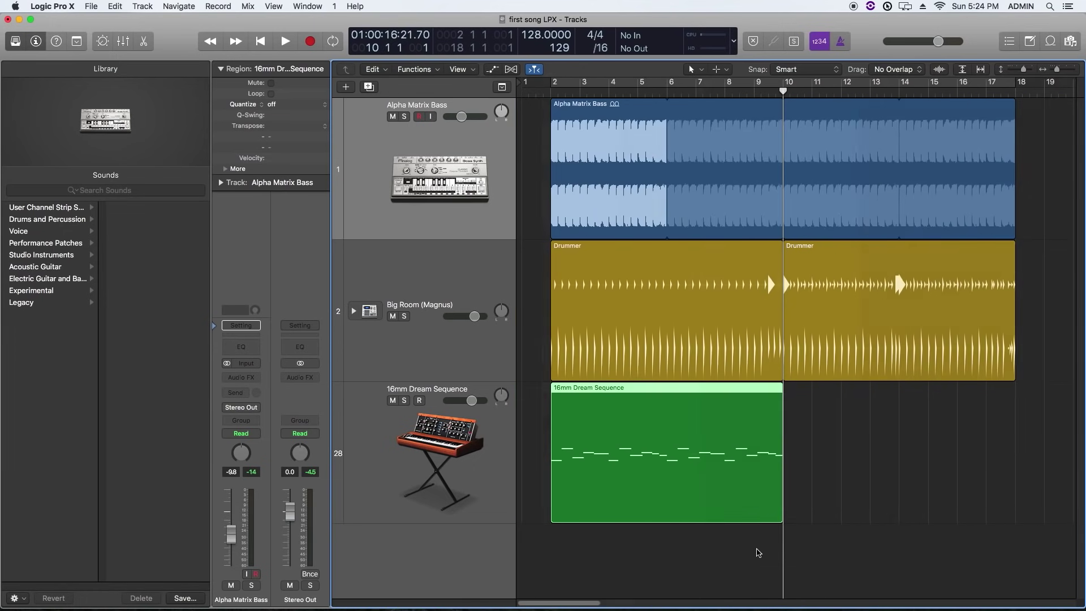
pyautogui.scroll(-3, 758, 552)
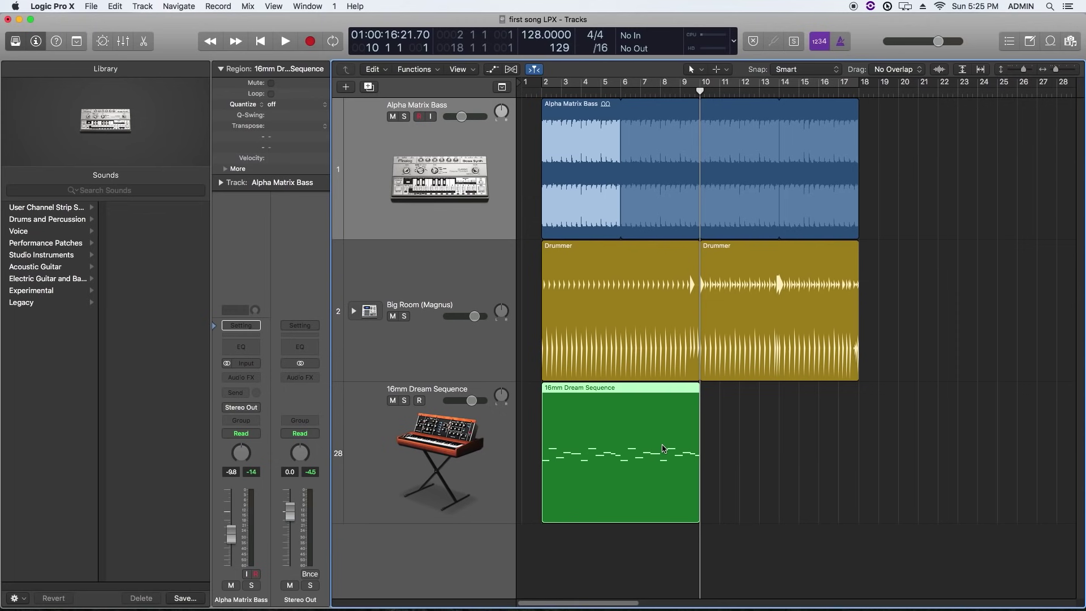
pyautogui.press('Return')
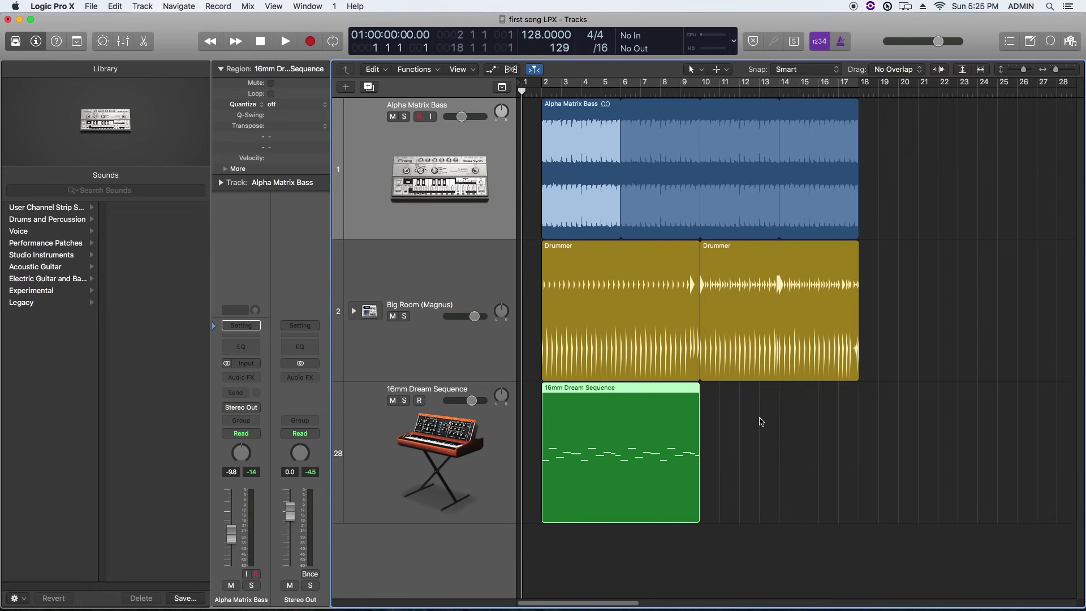
# Step: Try looping the 16mm Dream Sequence region out to bar 18, and remove the loop again
pyautogui.moveTo(699, 388); pyautogui.dragTo(858, 468)
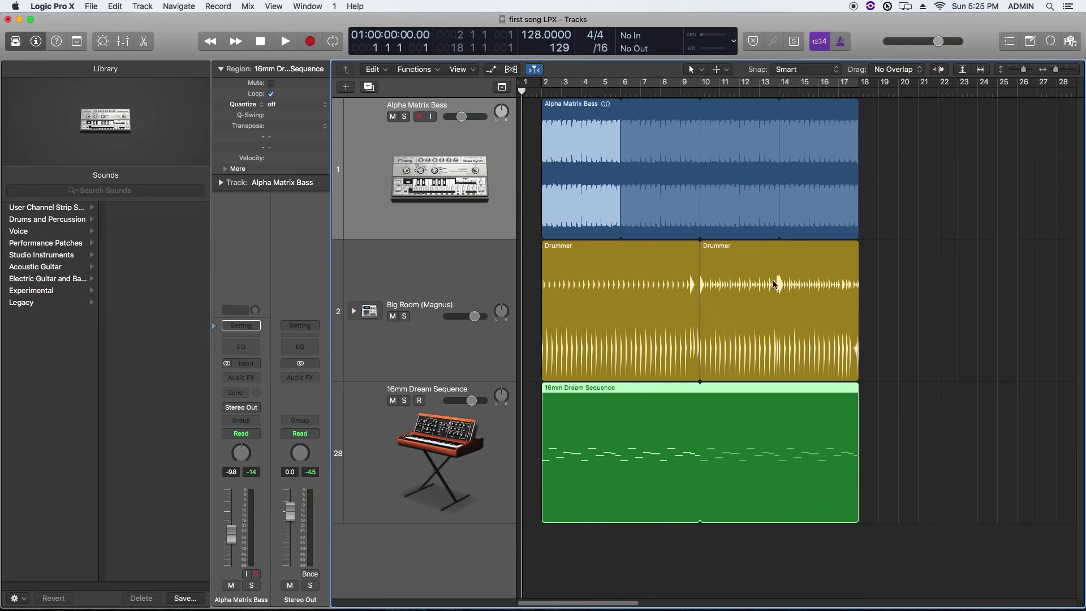
pyautogui.moveTo(853, 390); pyautogui.dragTo(700, 396)
# Step: Repeat the 16mm Dream Sequence region once from bar 10 as a separate region, and clear the selection
pyautogui.click(634, 422)
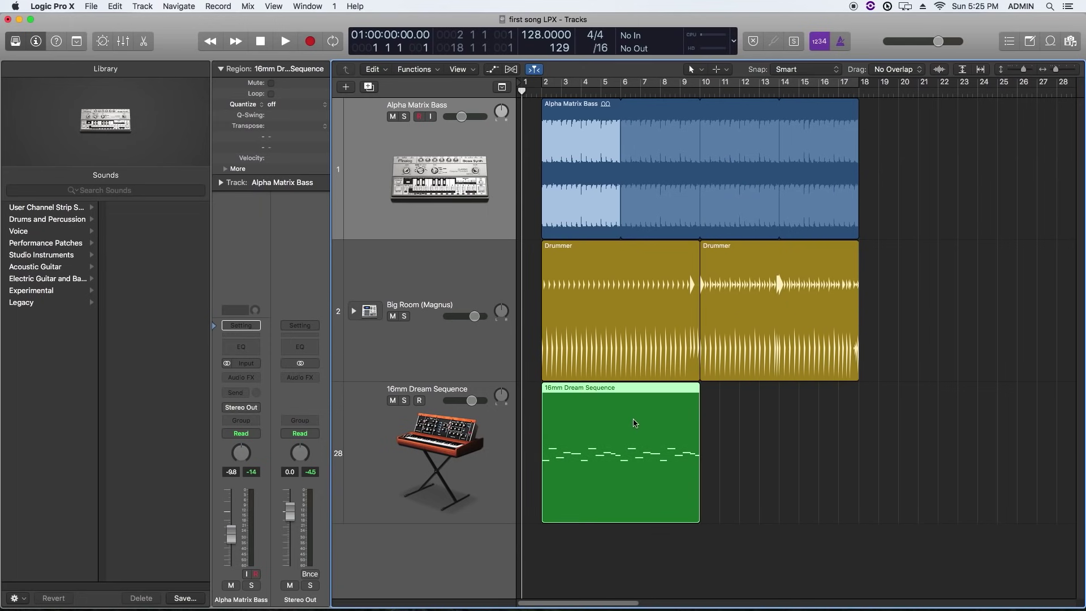
pyautogui.press('super+r')
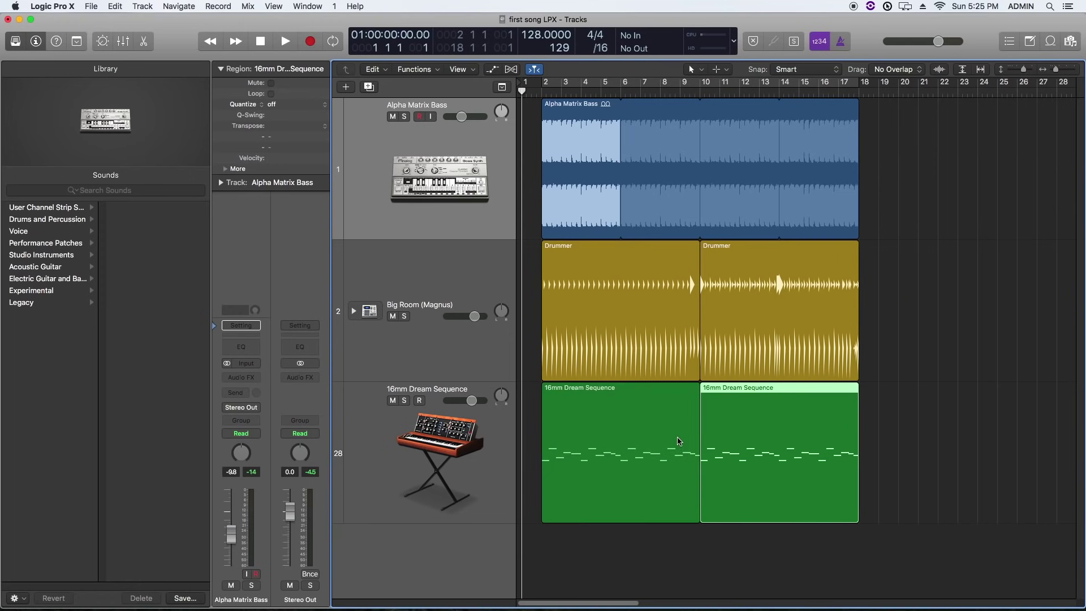
pyautogui.click(738, 540)
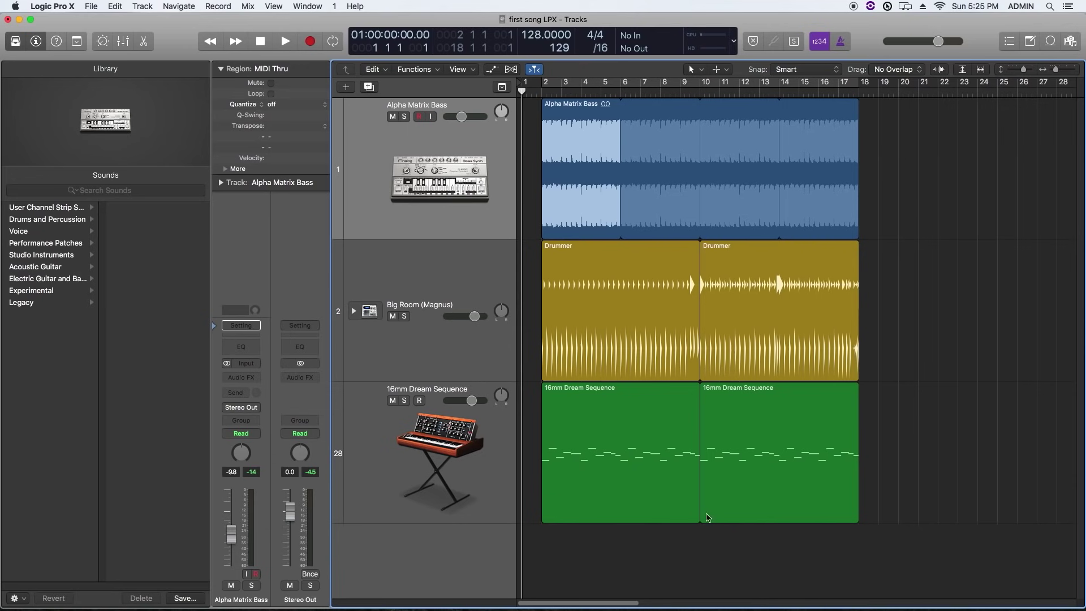
# Step: Try shortening the first 16mm Dream Sequence region to end at bar 8, and undo that change
pyautogui.moveTo(698, 516); pyautogui.dragTo(662, 517)
pyautogui.click(757, 477)
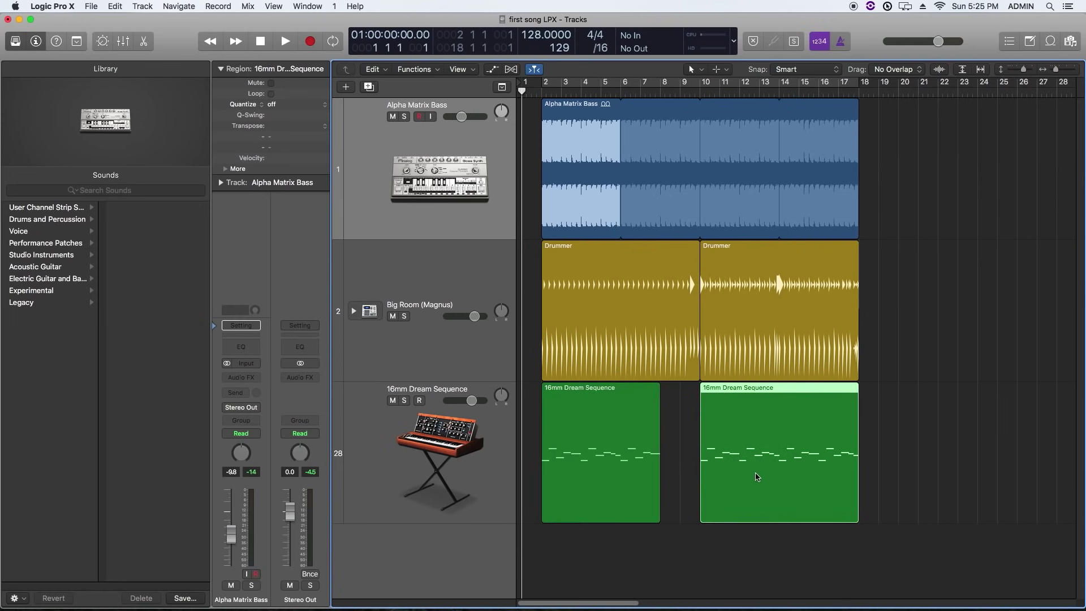
pyautogui.press('super+z')
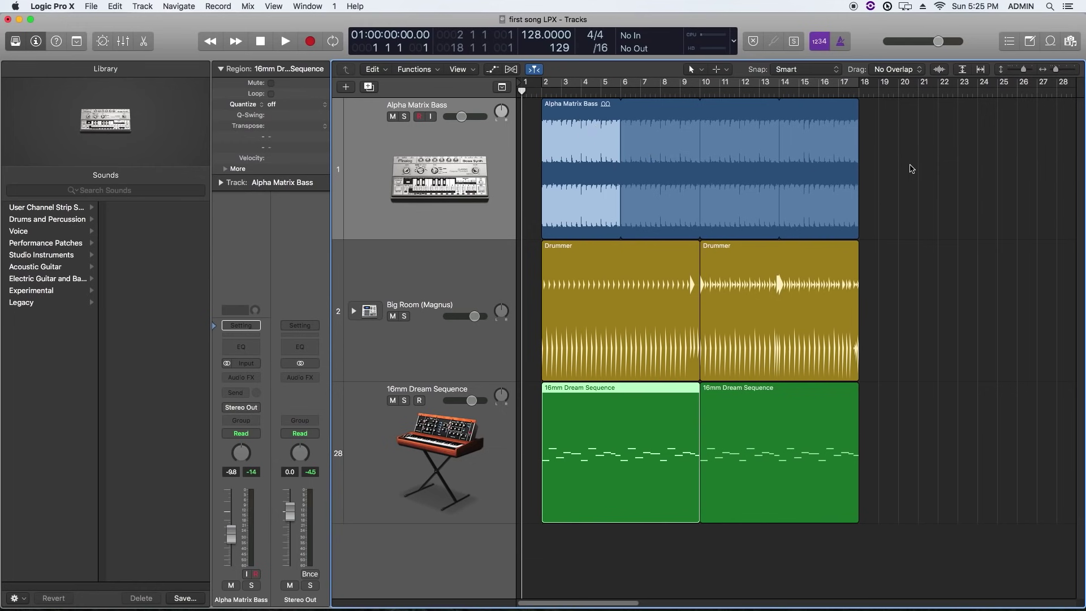
# Step: Convert the loops of the Alpha Matrix Bass region into separate regions and clear the selection
pyautogui.moveTo(908, 162); pyautogui.dragTo(560, 167)
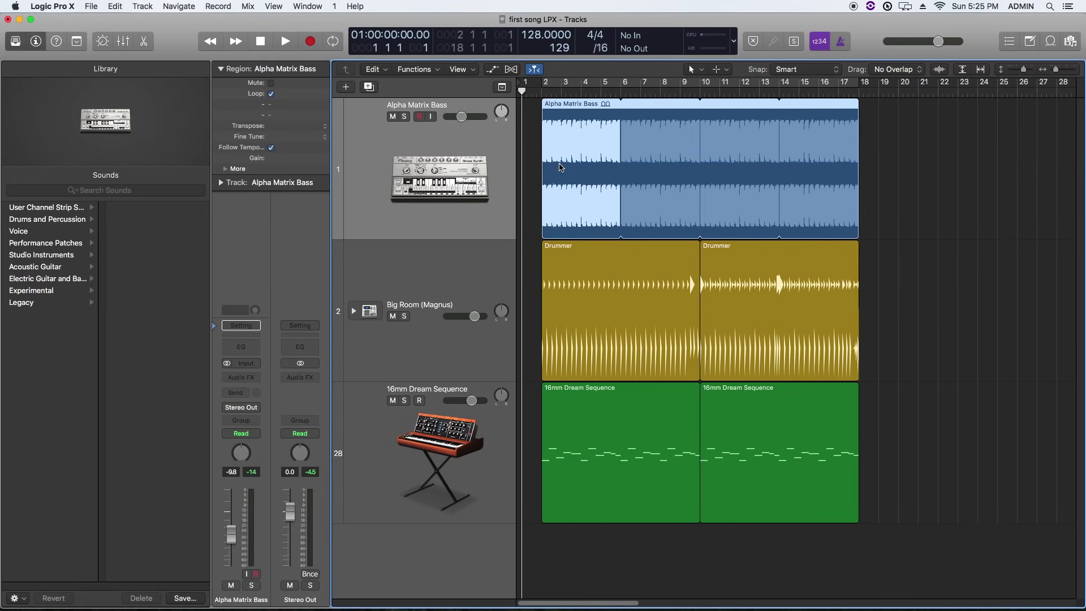
pyautogui.hotkey('ctrl', 'l')
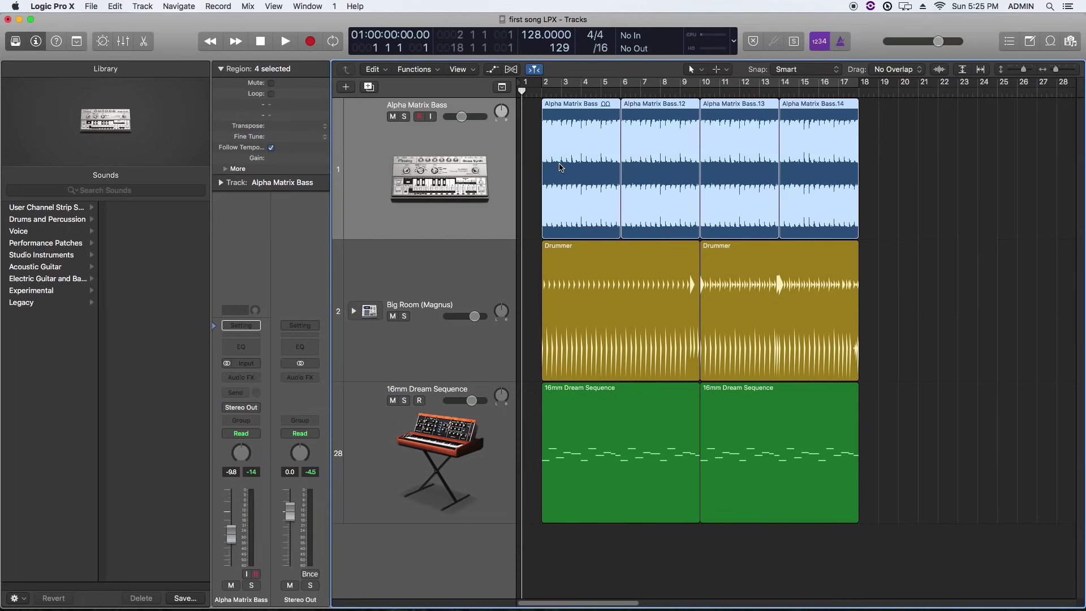
pyautogui.click(885, 191)
# Step: Select all regions on the three tracks, repeat them once from bar 18, and select the 16mm Dream Sequence track
pyautogui.press('super+Left')
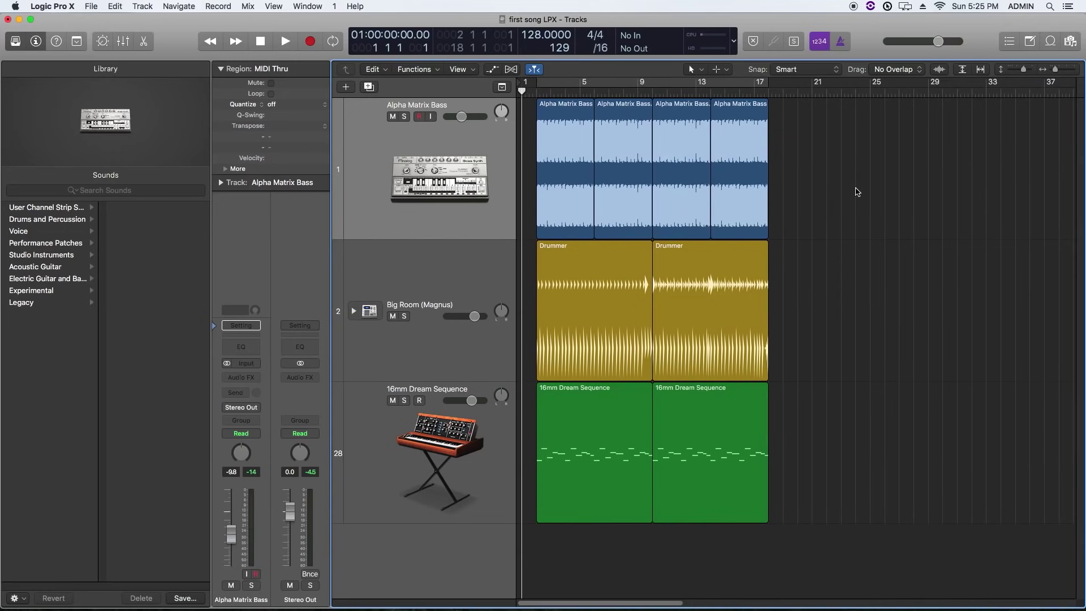
pyautogui.moveTo(873, 186); pyautogui.dragTo(572, 445)
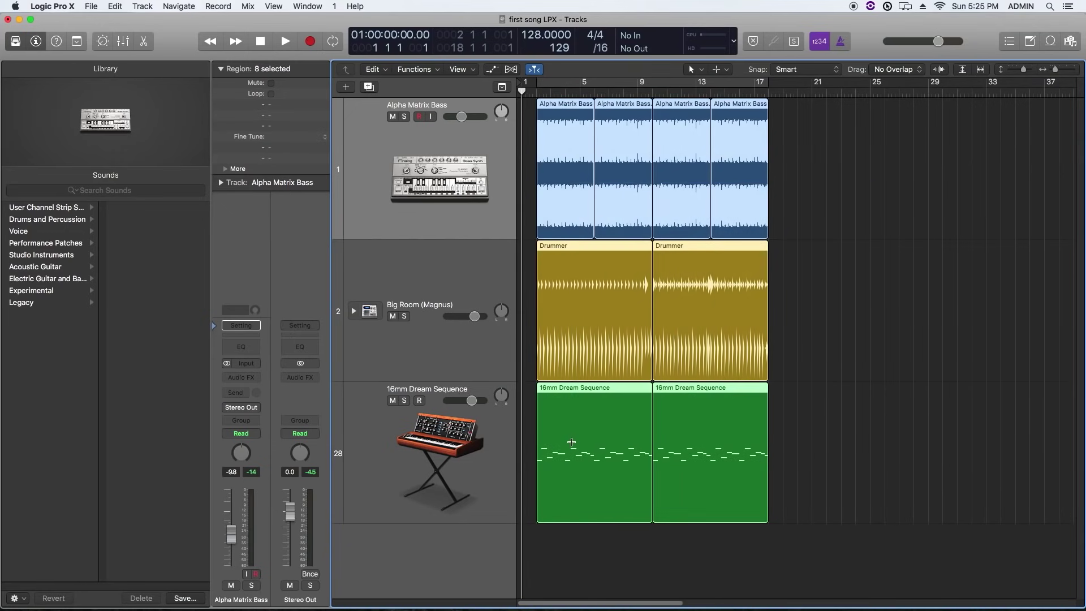
pyautogui.press('super+r')
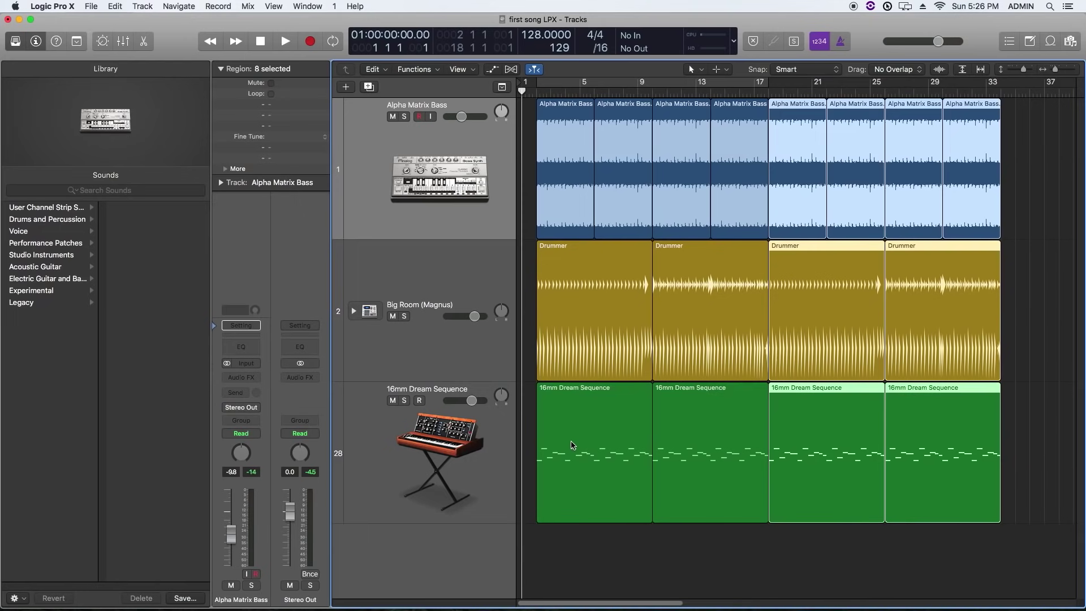
pyautogui.click(509, 441)
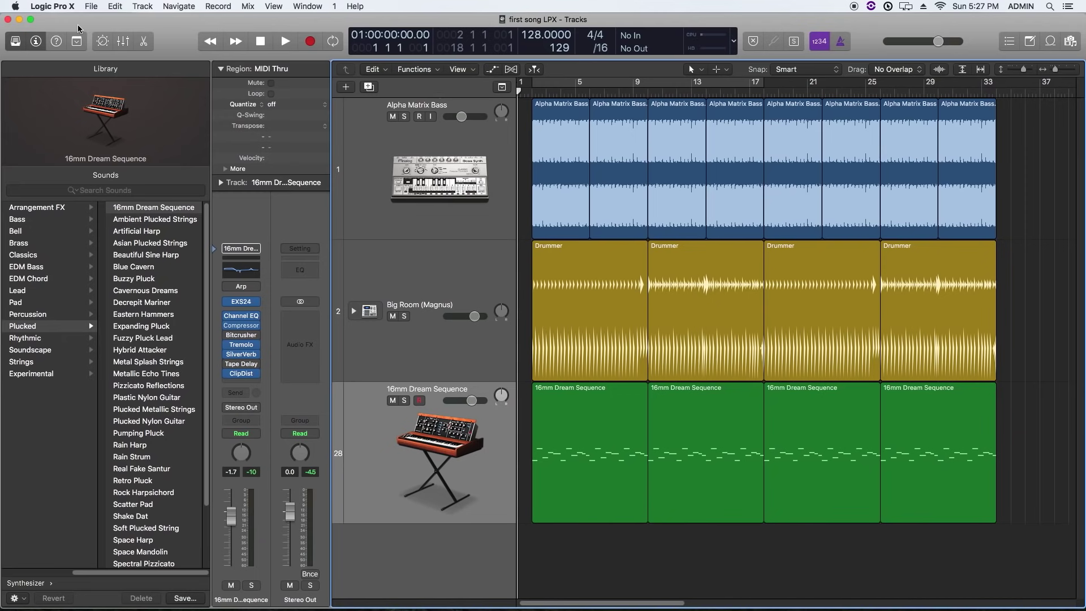
# Step: Save the project as first song LPX on the Desktop without copying Alchemy audio data, replacing the existing version
pyautogui.click(92, 7)
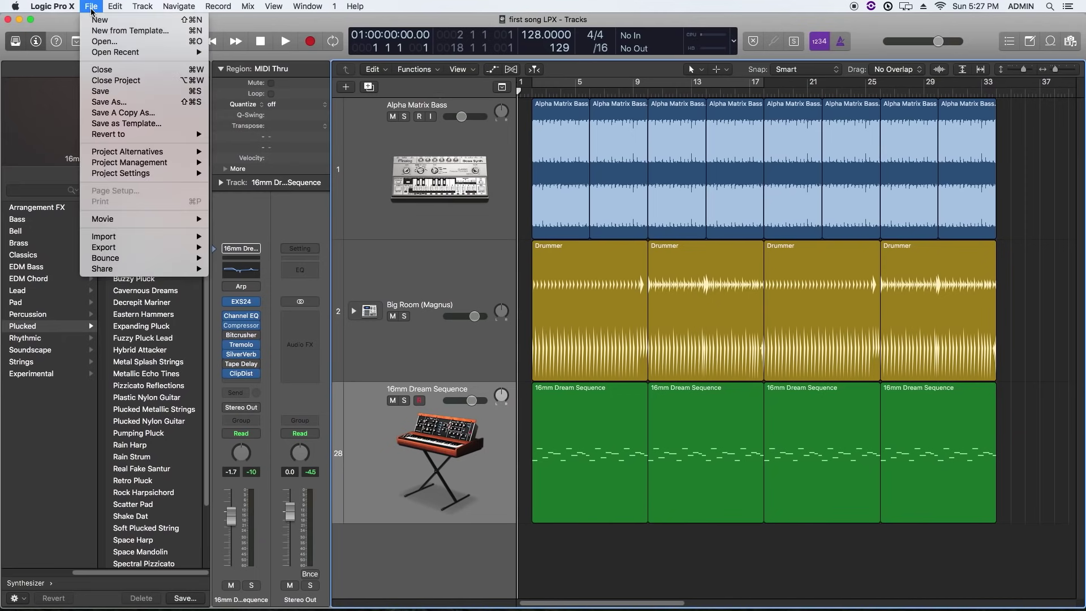
pyautogui.click(118, 102)
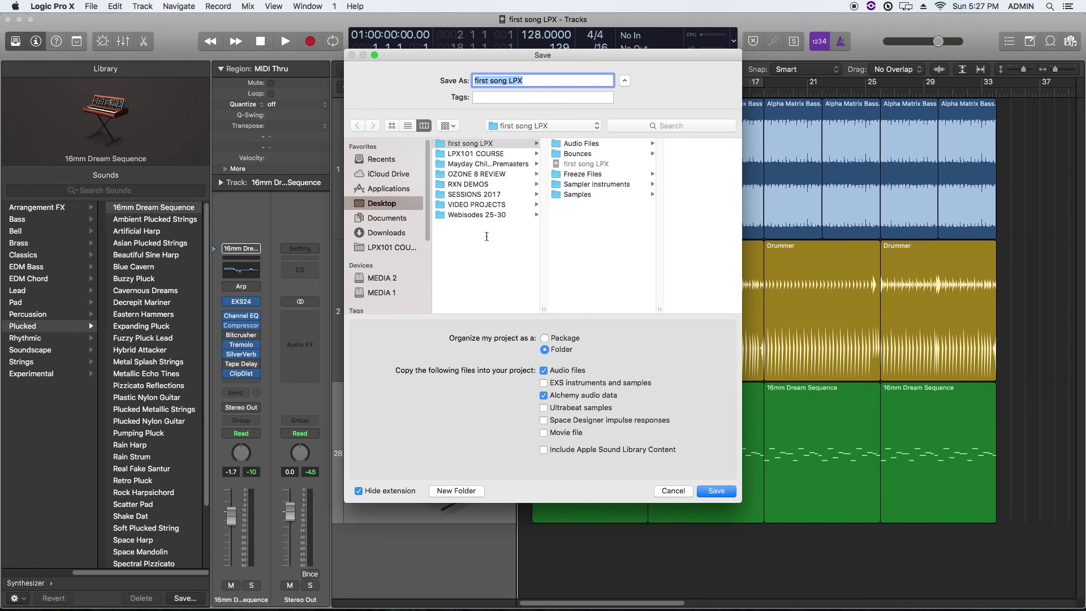
pyautogui.click(393, 204)
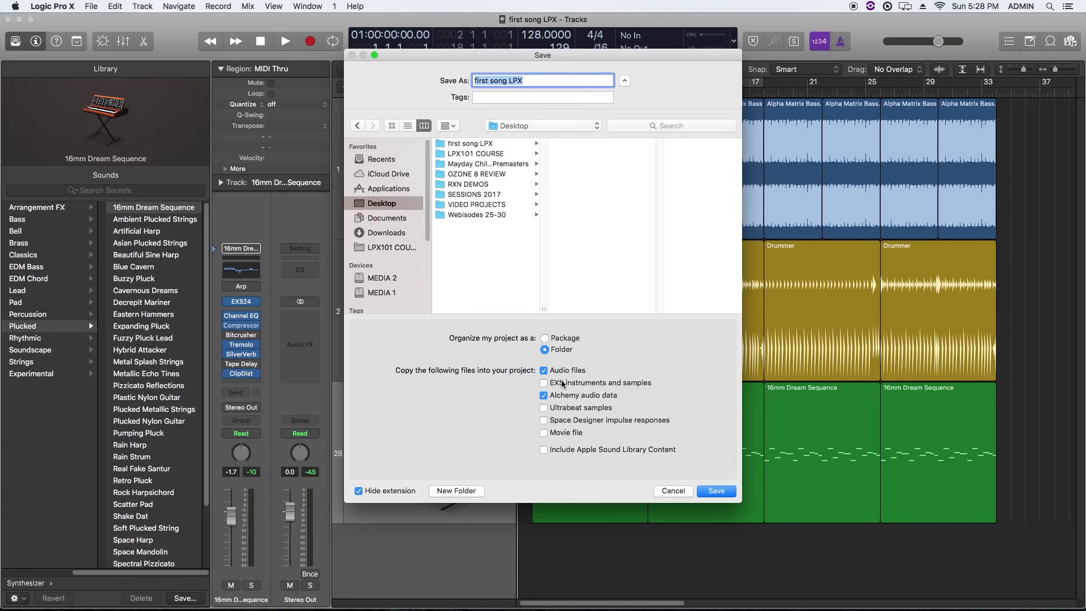
pyautogui.click(560, 399)
pyautogui.click(716, 491)
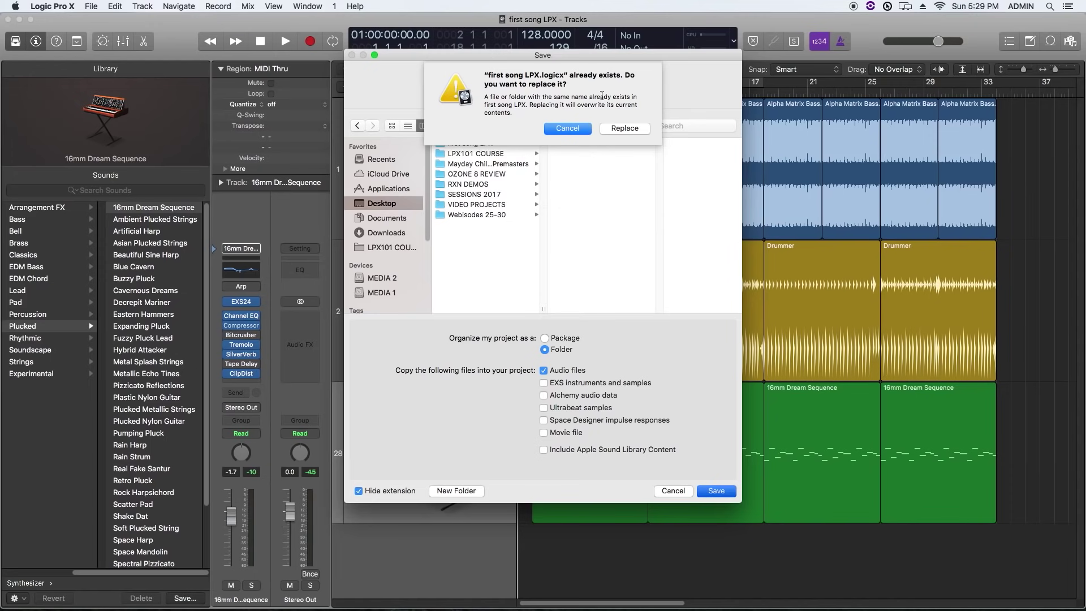
pyautogui.click(616, 127)
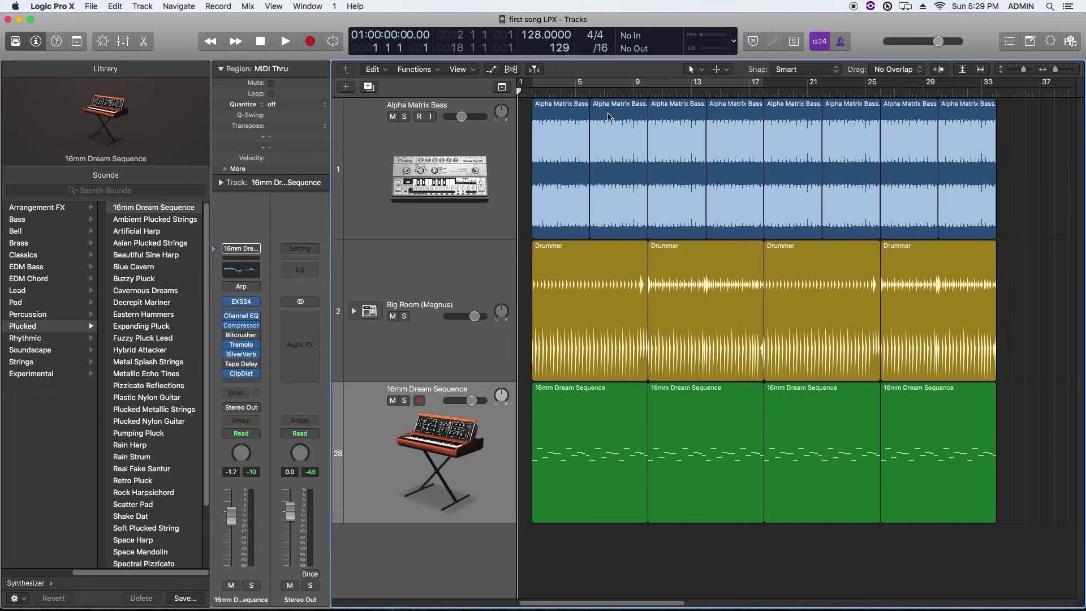
pyautogui.click(92, 7)
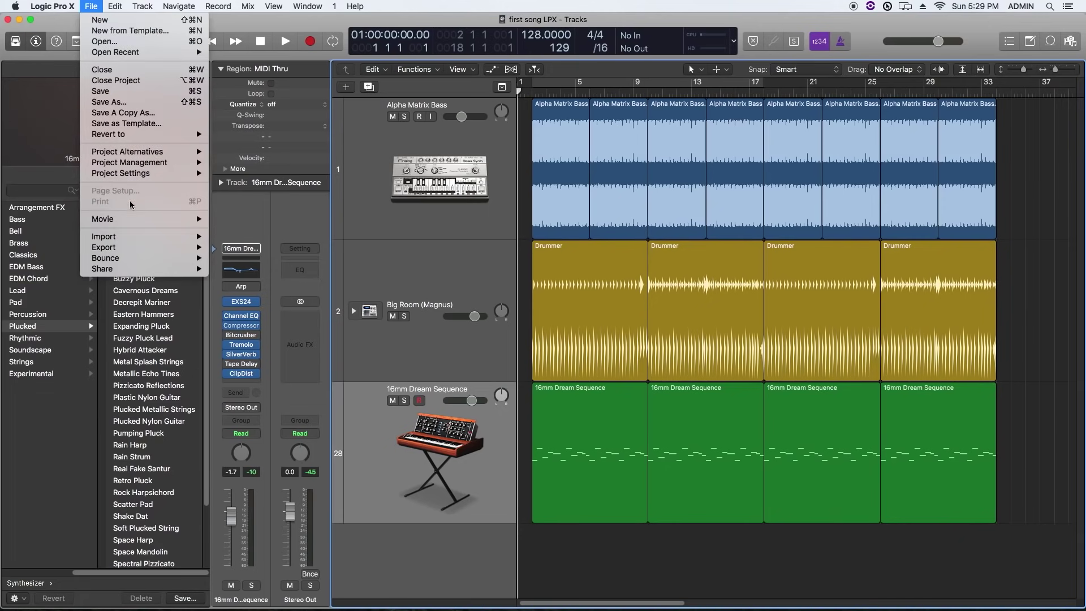
pyautogui.moveTo(127, 260)
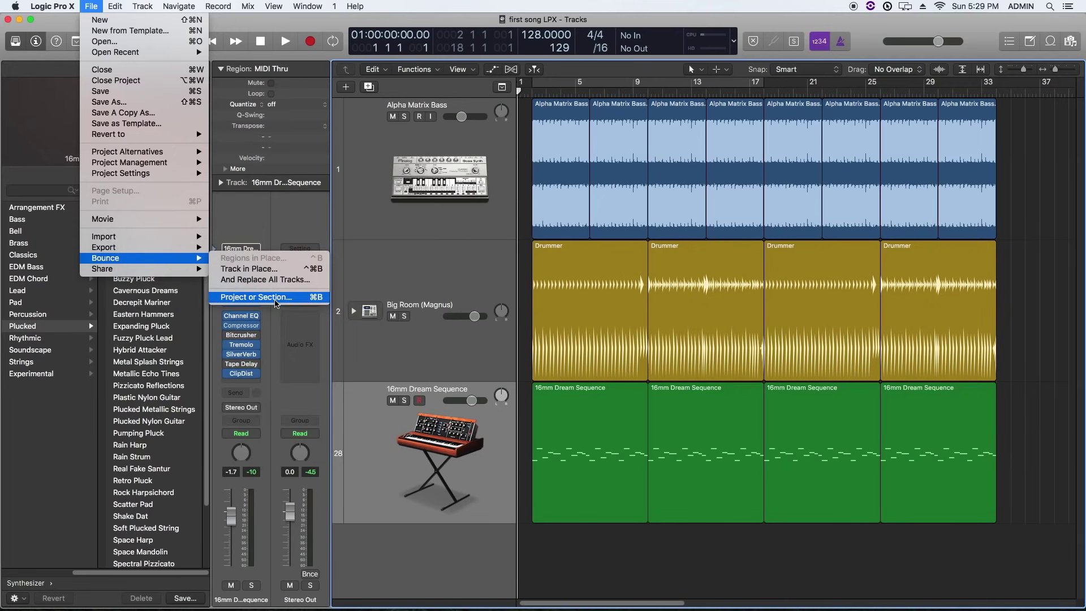
pyautogui.click(576, 543)
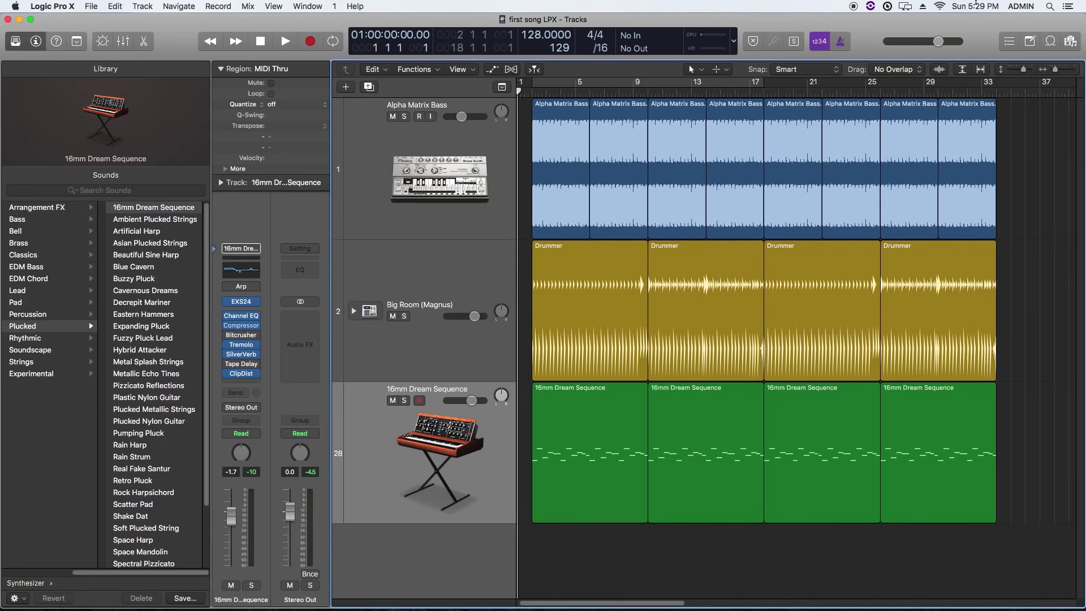
# Step: Set the cycle range around all regions and move its start slightly before bar 2, to 1 4 4 161
pyautogui.moveTo(1010, 142); pyautogui.dragTo(567, 461)
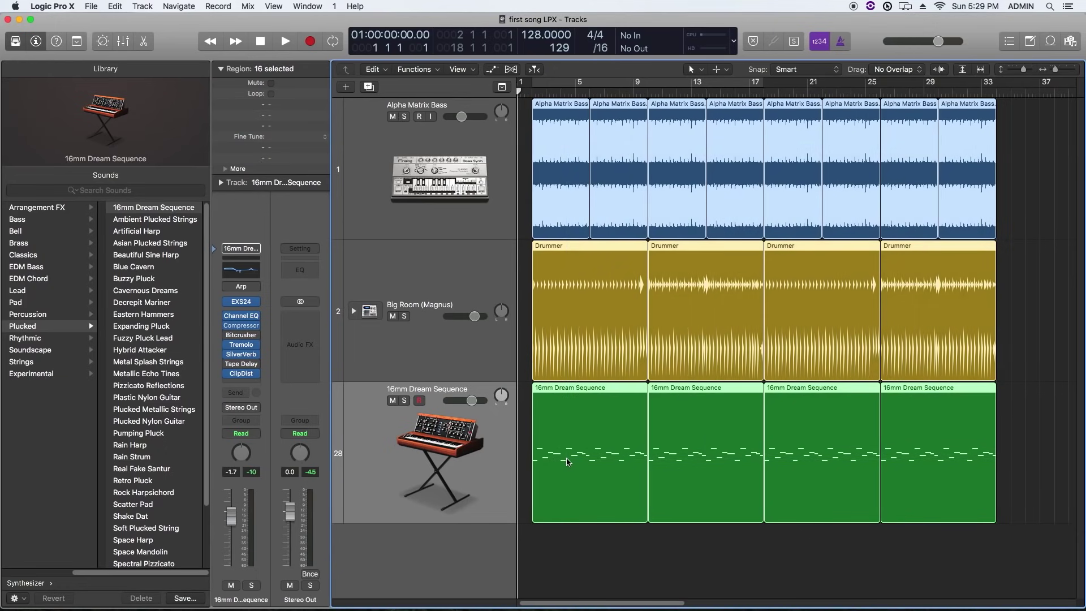
pyautogui.press('u')
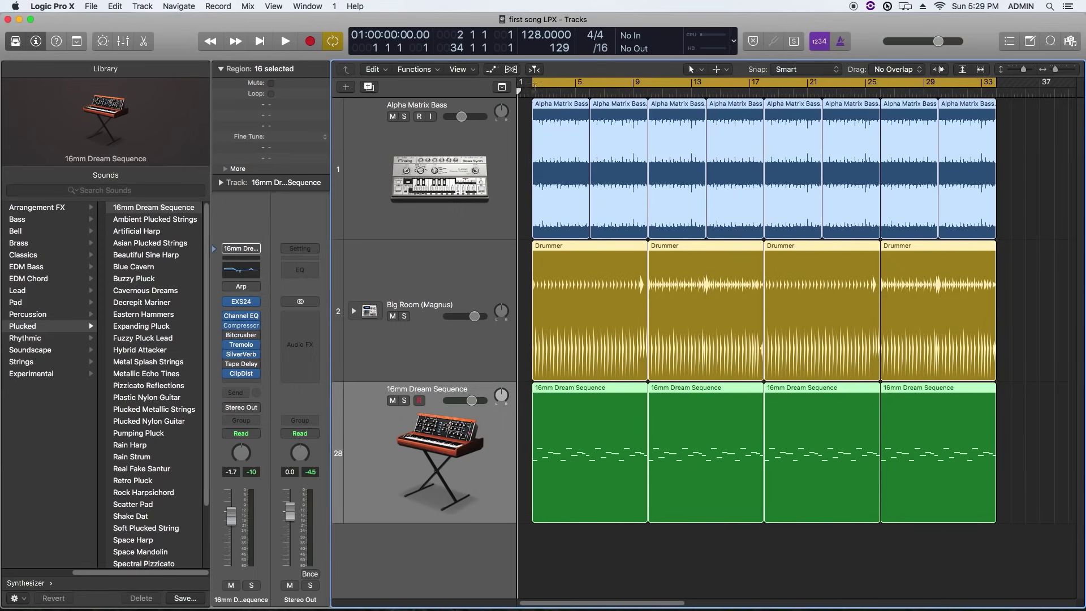
pyautogui.click(532, 91)
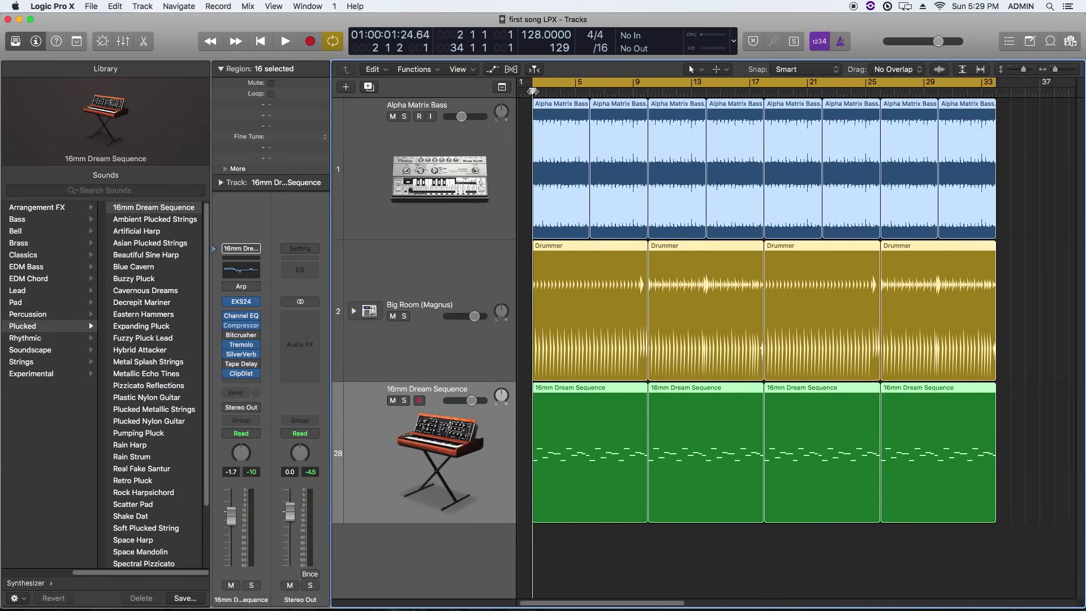
pyautogui.press('super+Right')
pyautogui.press('super+Right')
pyautogui.press('super+Right')
pyautogui.press('super+Right')
pyautogui.press('super+Right')
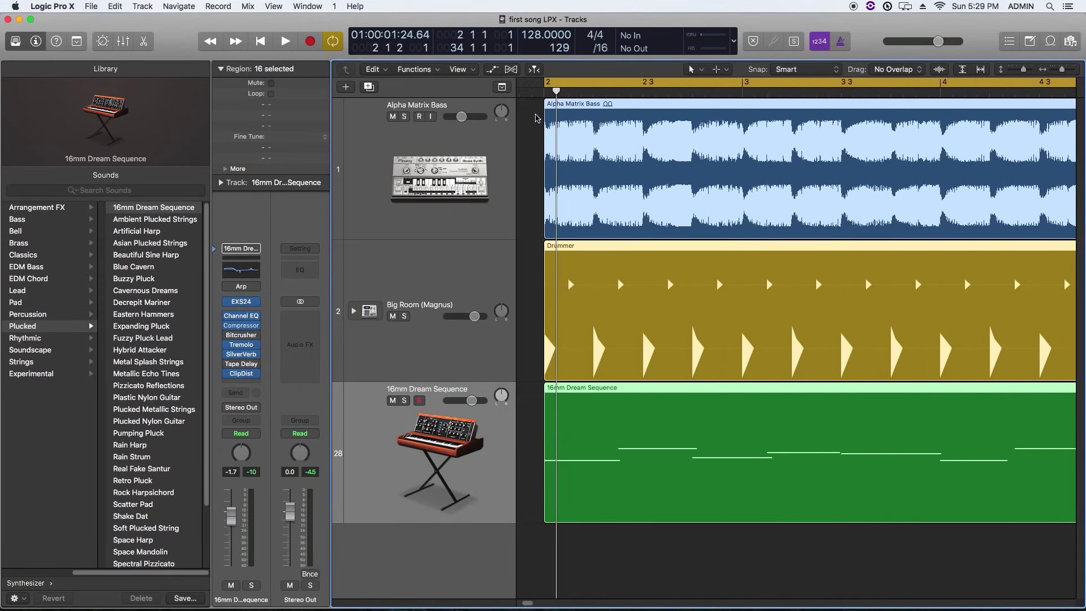
pyautogui.moveTo(567, 82); pyautogui.dragTo(558, 82)
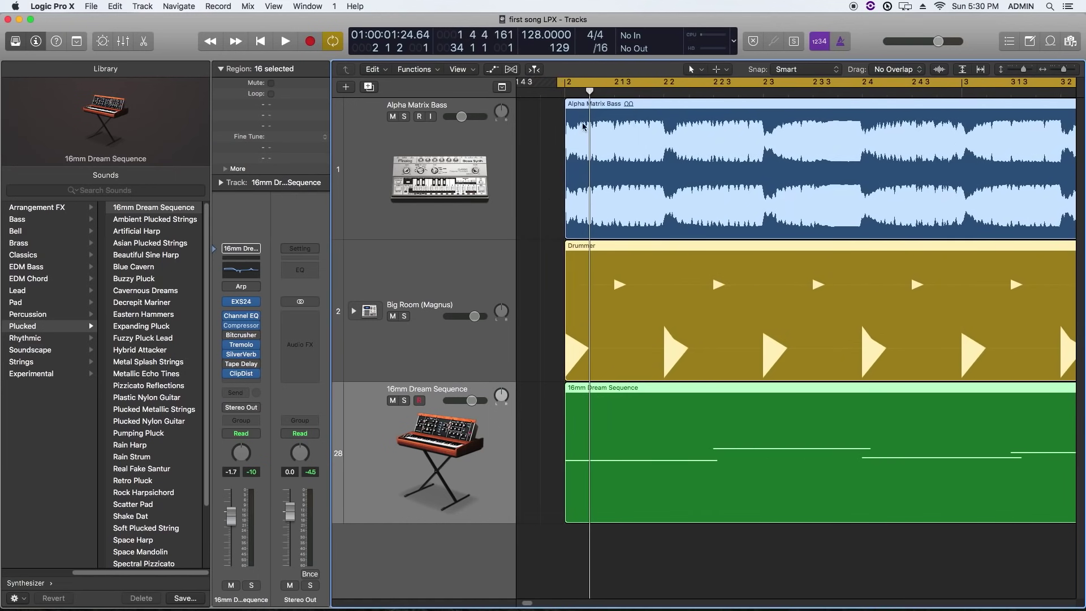
# Step: Extend the end of the cycle range to bar 38, past the last regions, and clear the region selection
pyautogui.press('super+Left')
pyautogui.press('super+Left')
pyautogui.press('super+Left')
pyautogui.press('super+Left')
pyautogui.press('super+Left')
pyautogui.press('super+Left')
pyautogui.press('super+Left')
pyautogui.press('super+Left')
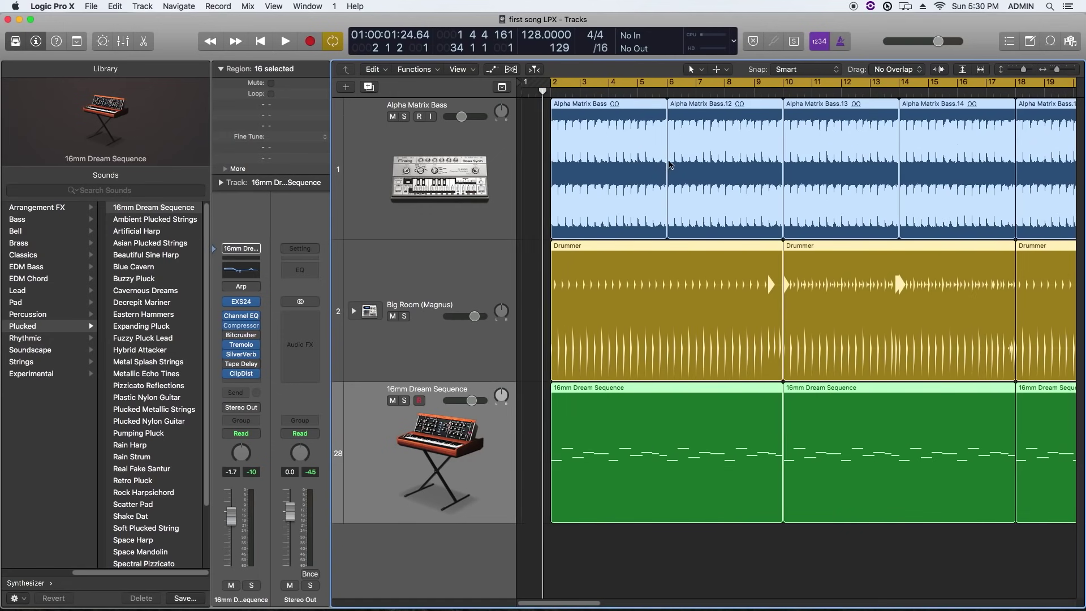
pyautogui.moveTo(847, 91); pyautogui.dragTo(878, 96)
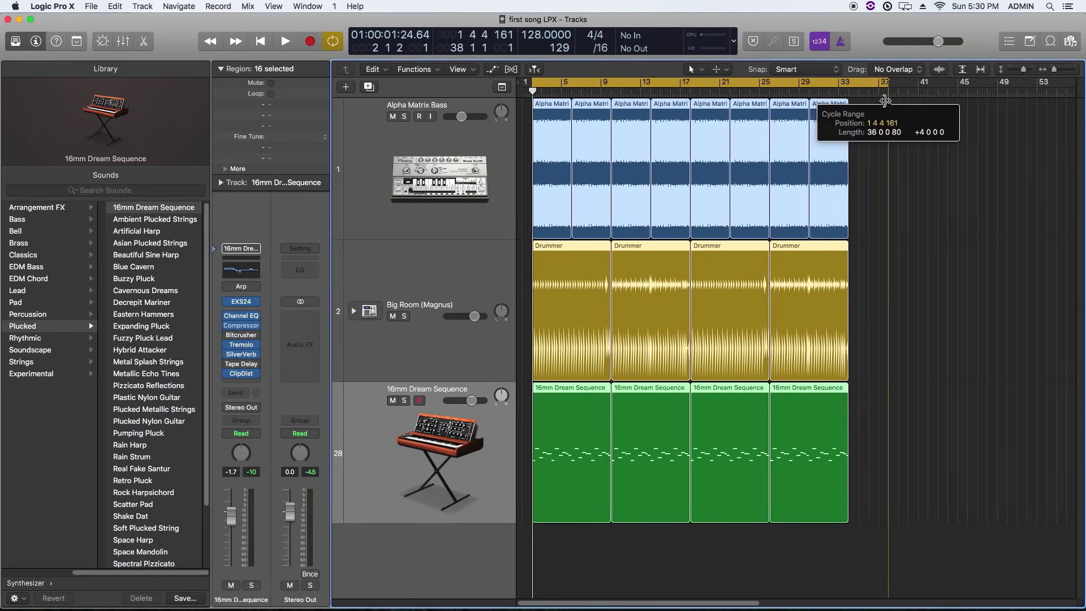
pyautogui.click(895, 131)
# Step: Turn cycle off and play from bar 33 to hear how the sound tails off after the last regions
pyautogui.click(840, 93)
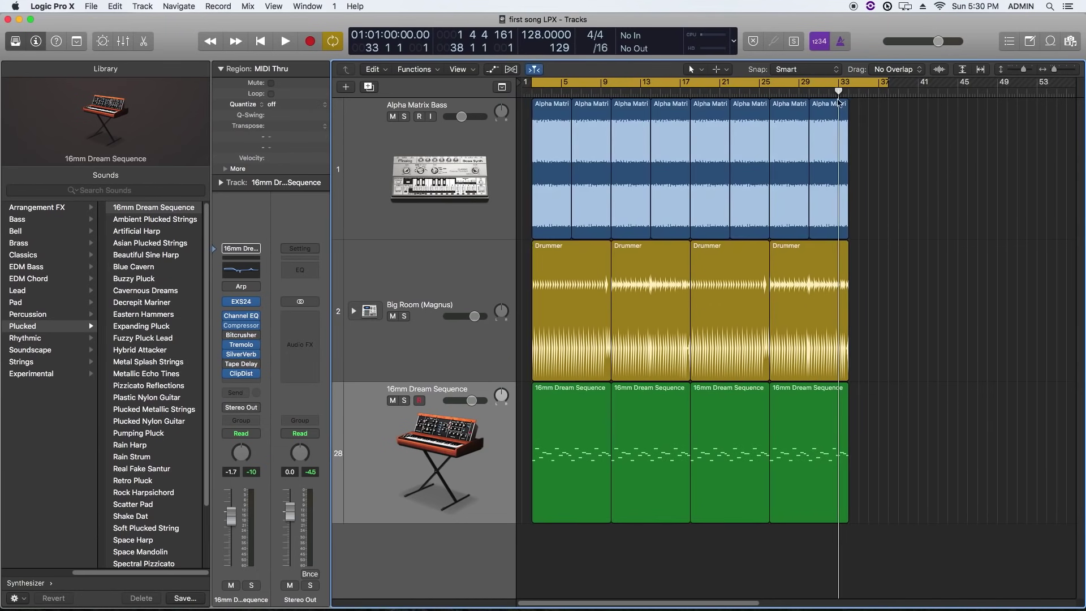
pyautogui.click(477, 423)
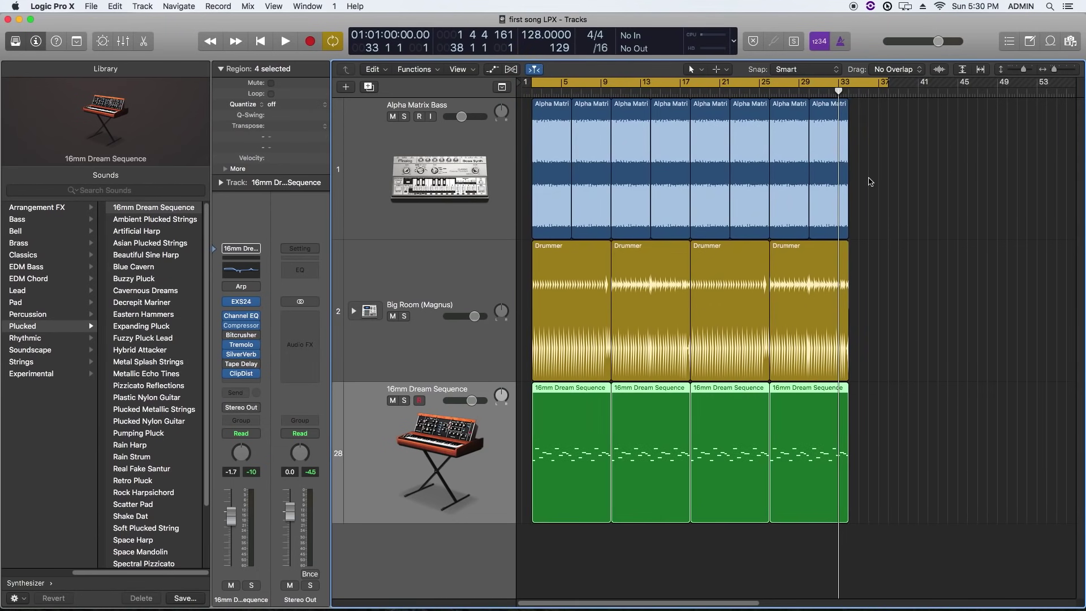
pyautogui.press('c')
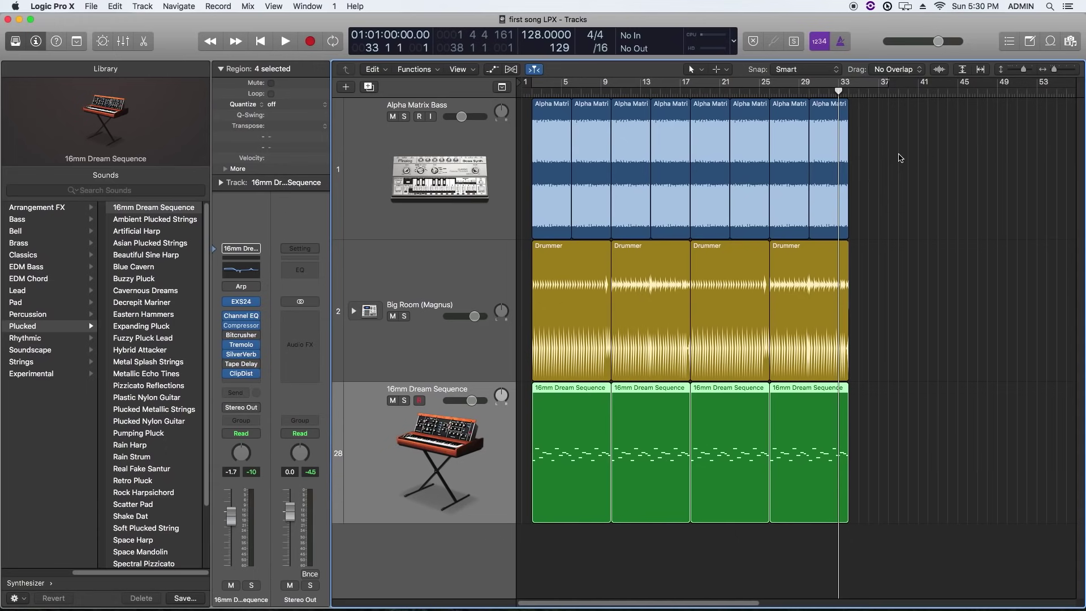
pyautogui.press('space')
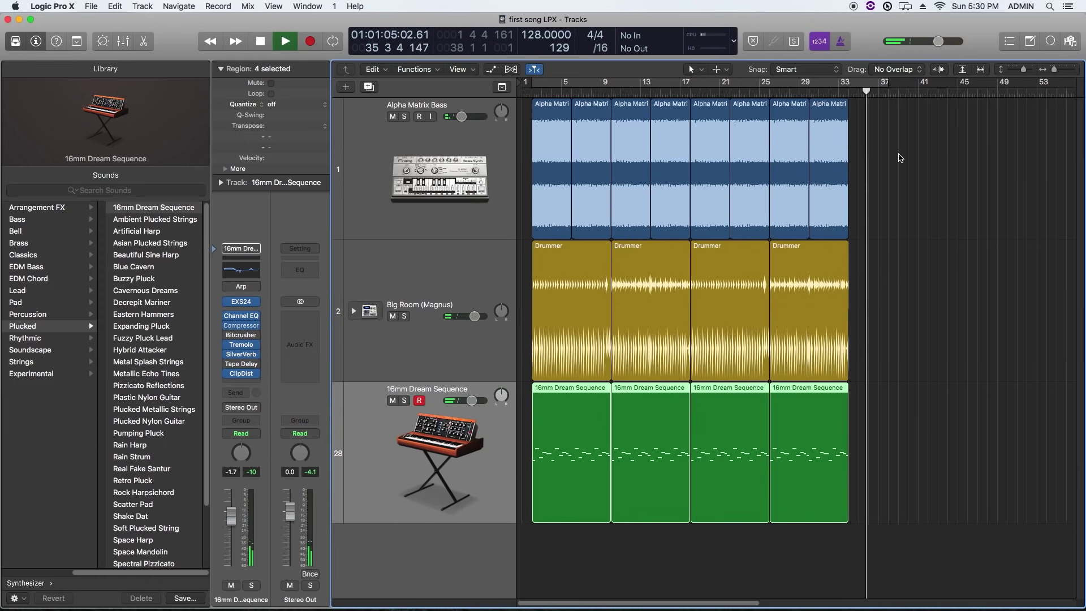
pyautogui.press('space')
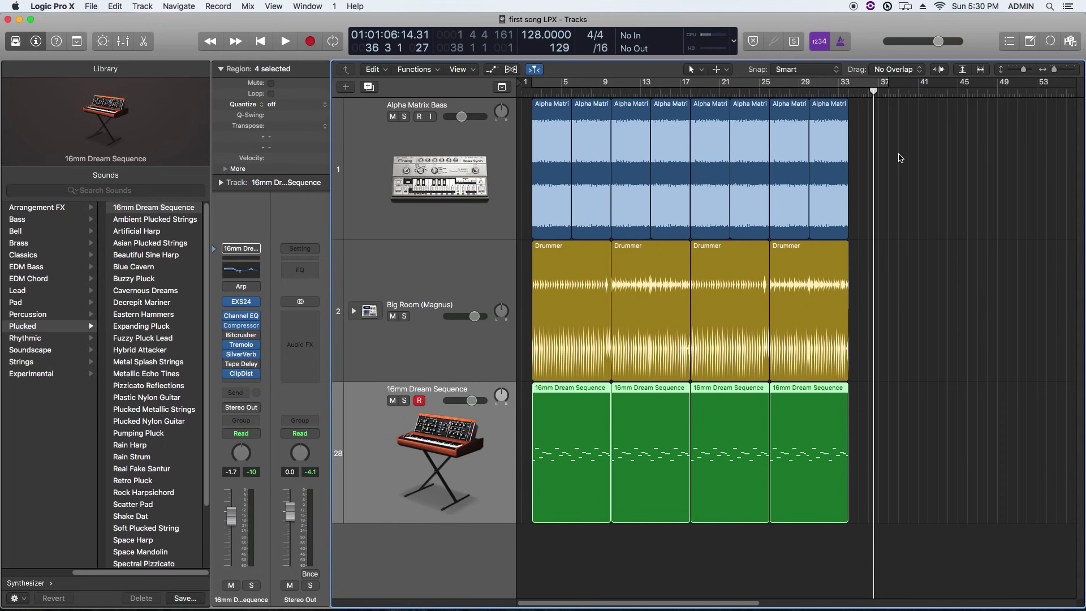
# Step: Place the playhead at bar 38, past the last regions, with cycle off
pyautogui.press('c')
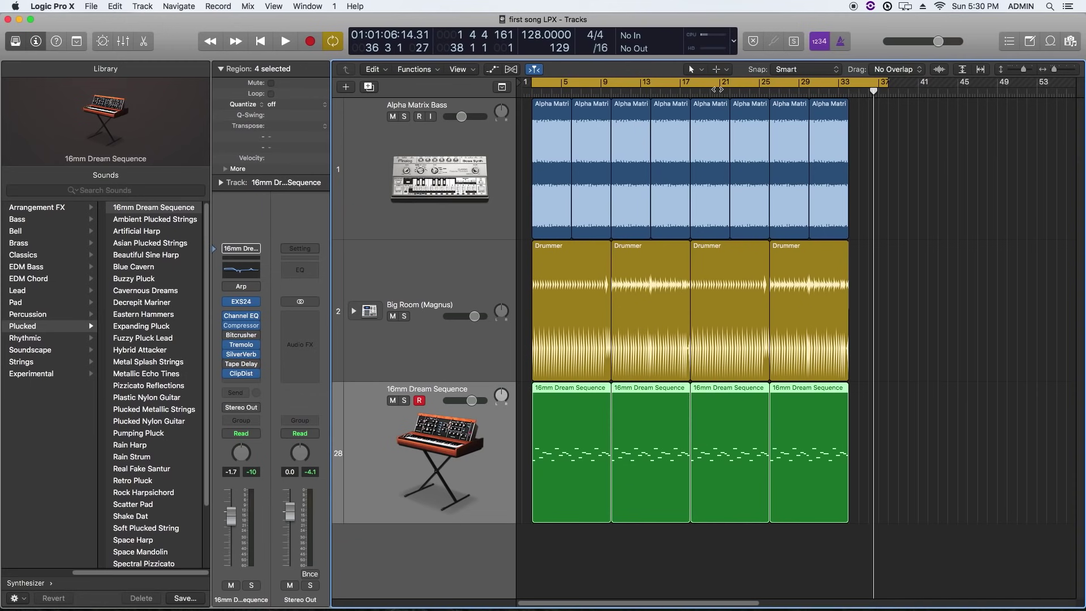
pyautogui.press('c')
pyautogui.moveTo(874, 123); pyautogui.dragTo(926, 152)
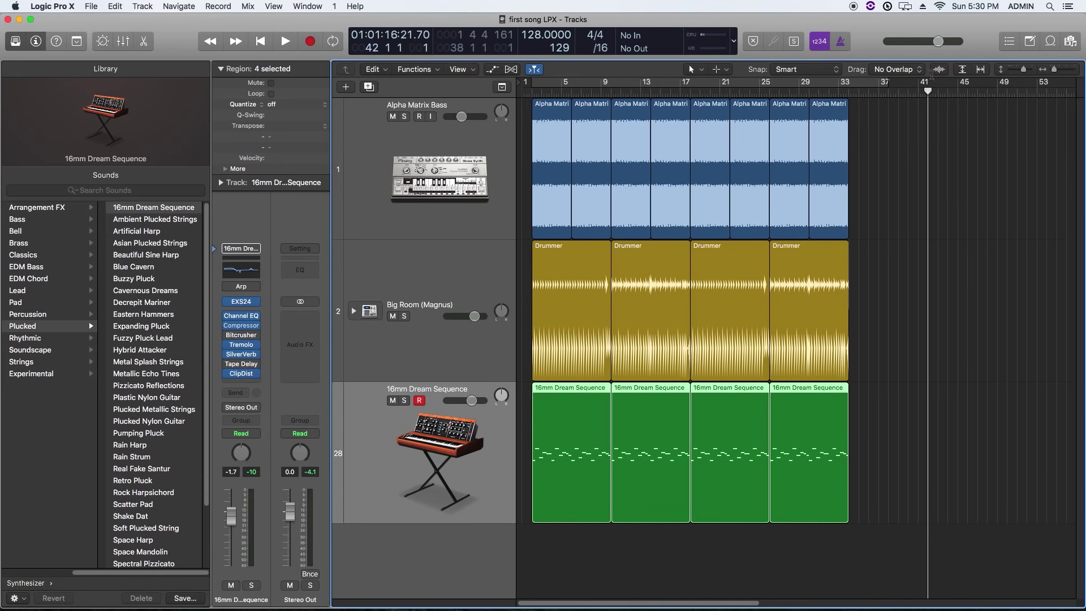
pyautogui.moveTo(927, 94); pyautogui.dragTo(889, 123)
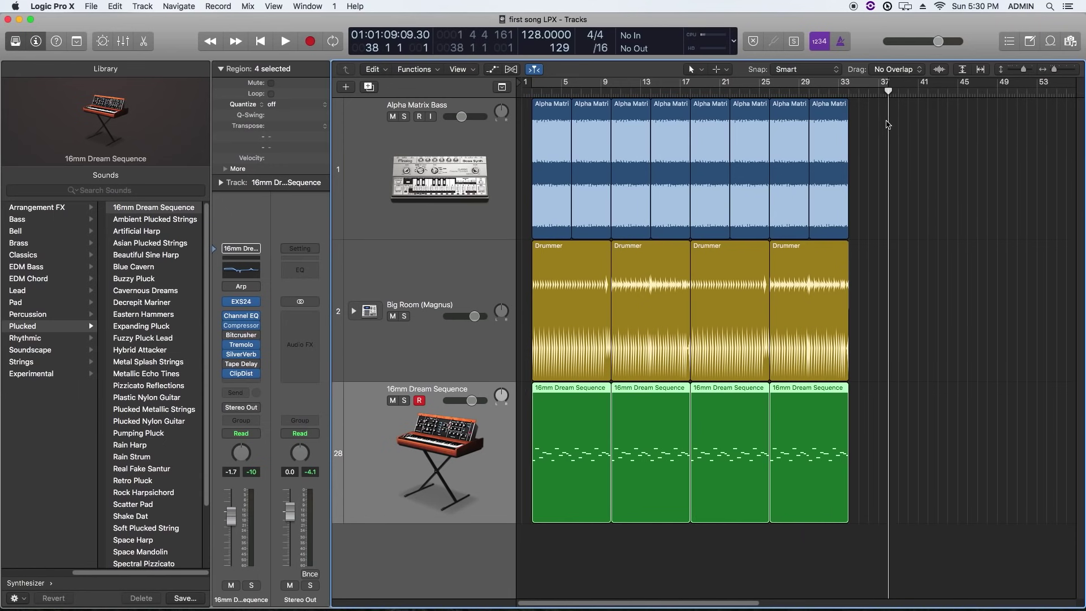
# Step: Clear the region selection and set the project end to bar 38
pyautogui.press('super+Right')
pyautogui.press('super+Right')
pyautogui.press('super+Left')
pyautogui.press('super+Left')
pyautogui.click(931, 132)
pyautogui.press('super+Right')
pyautogui.press('super+Right')
pyautogui.press('super+Right')
pyautogui.press('super+Right')
pyautogui.press('super+Right')
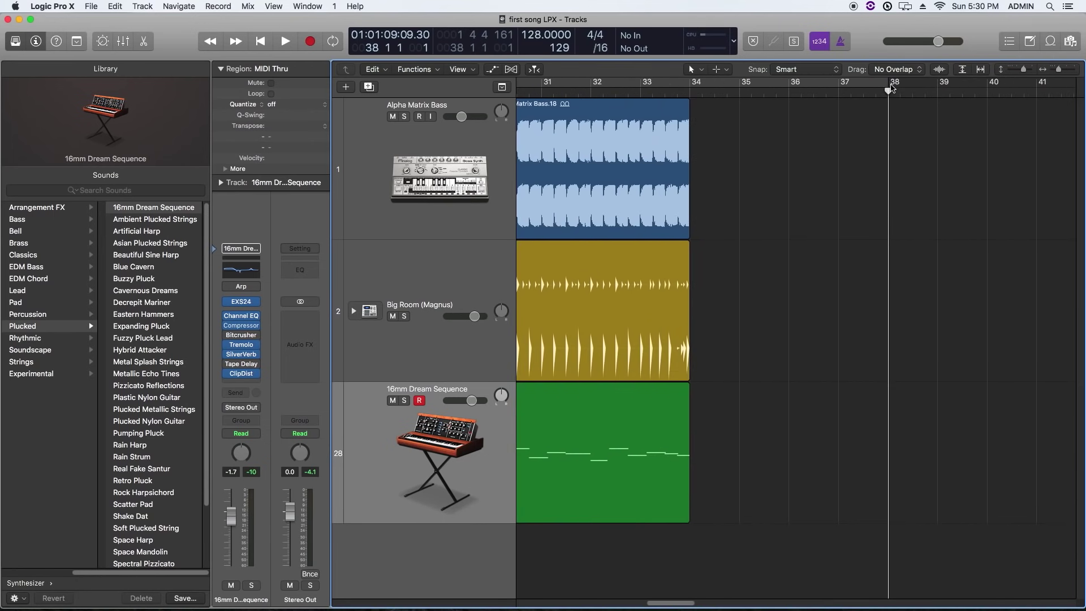
pyautogui.press('super+Left')
pyautogui.press('super+Left')
pyautogui.press('super+Left')
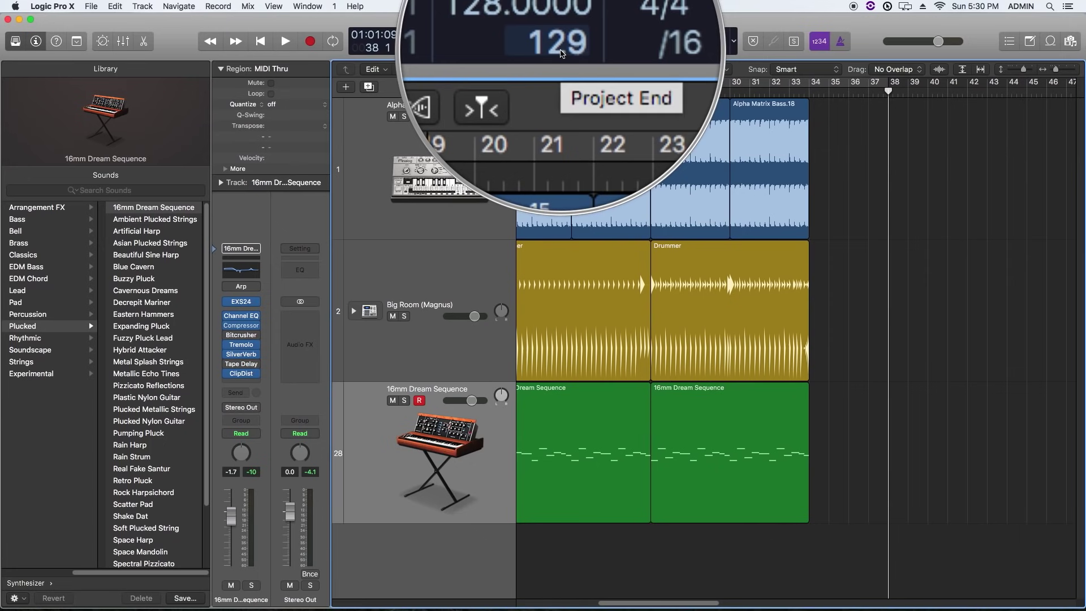
pyautogui.doubleClick(559, 48)
pyautogui.write('38')
pyautogui.press('Return')
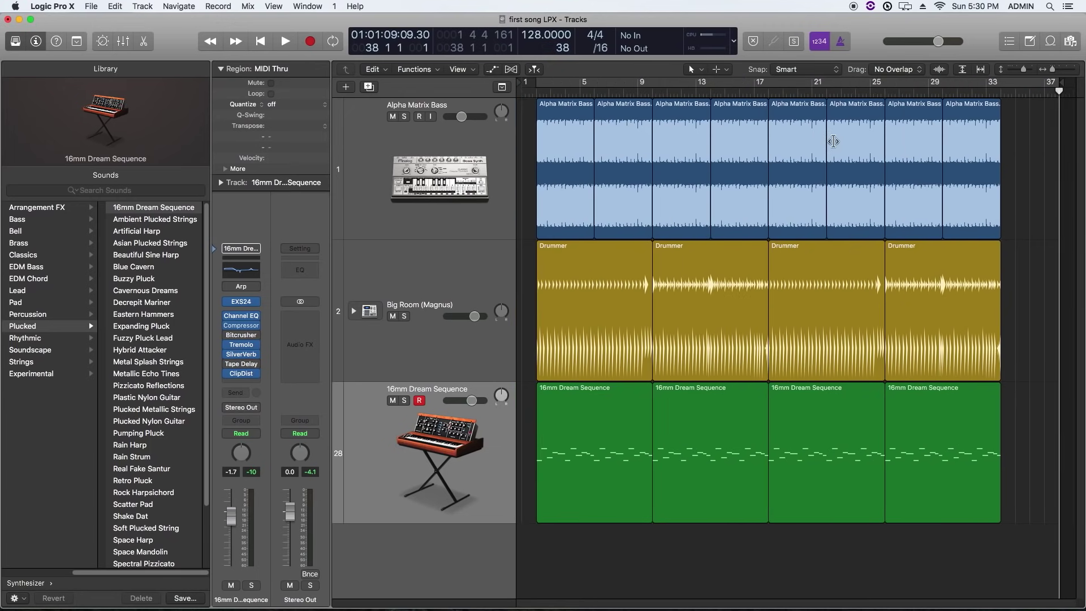
# Step: Turn the cycle range back on and return the playhead to the start of the project
pyautogui.click(932, 100)
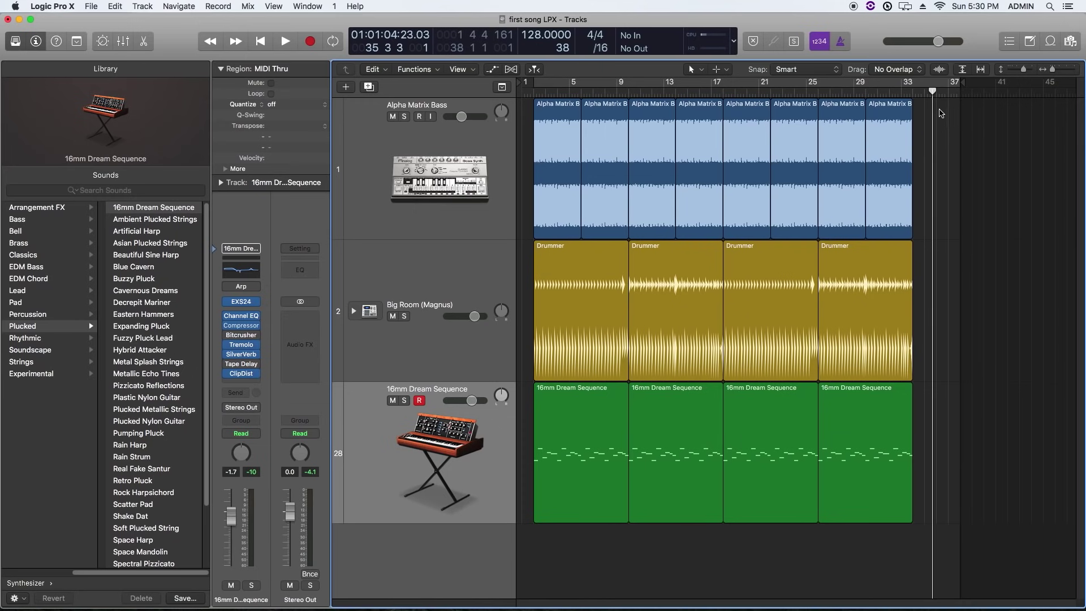
pyautogui.press('c')
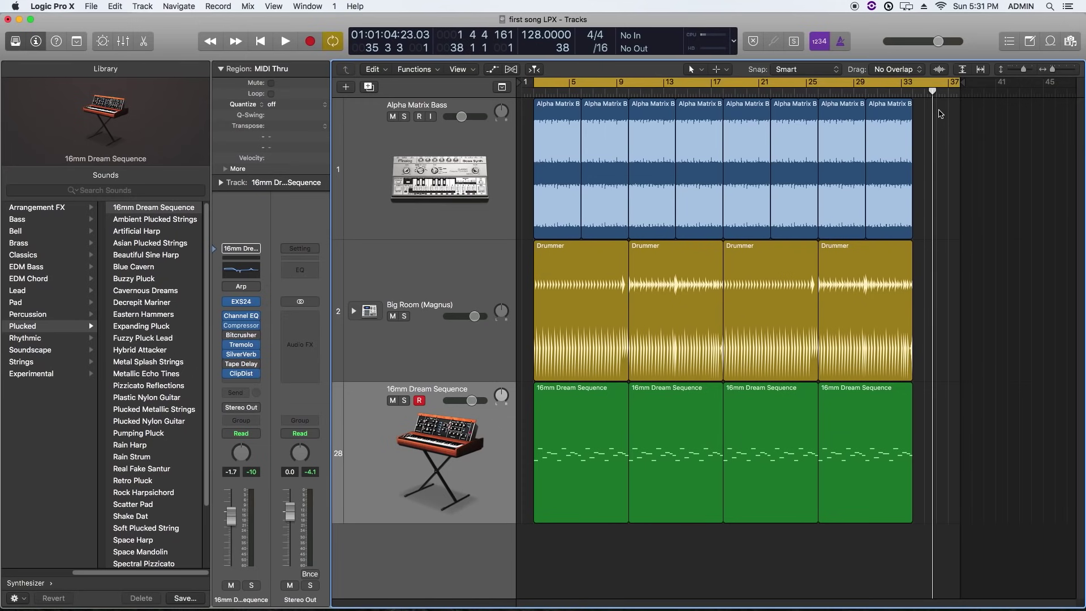
pyautogui.press('Return')
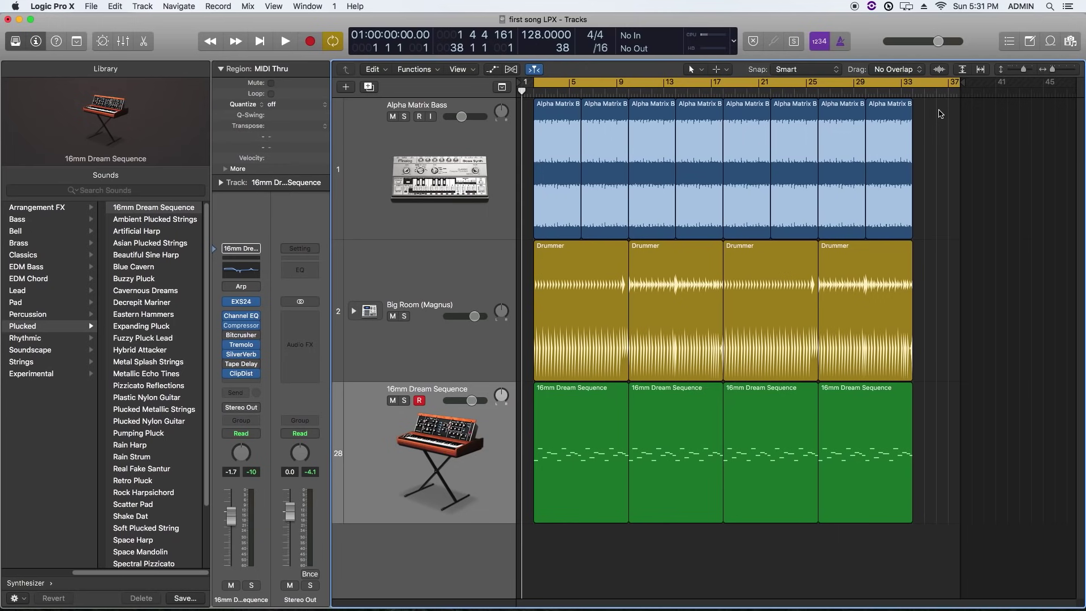
# Step: Set up a project bounce with PCM as the only destination, Wave as the file format and Interleaved as the file type
pyautogui.press('super+b')
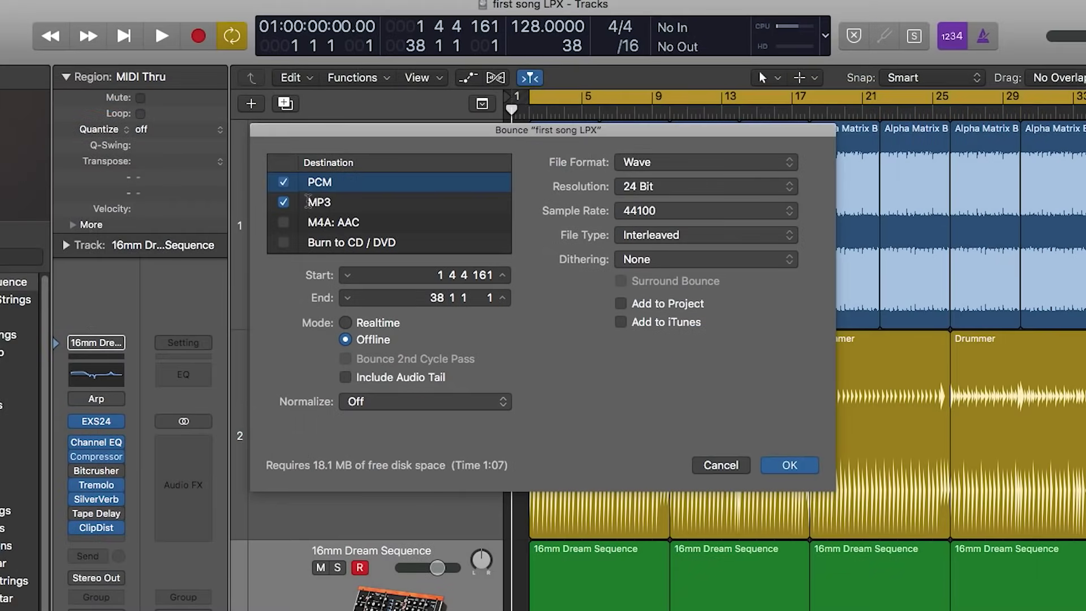
pyautogui.click(368, 154)
pyautogui.click(283, 202)
pyautogui.click(635, 170)
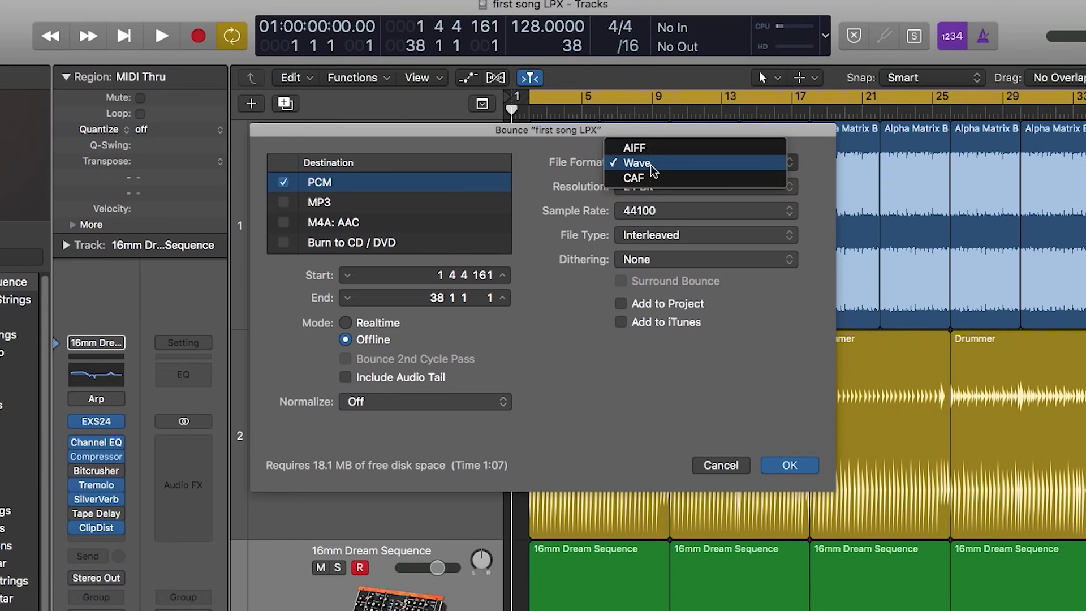
pyautogui.click(651, 164)
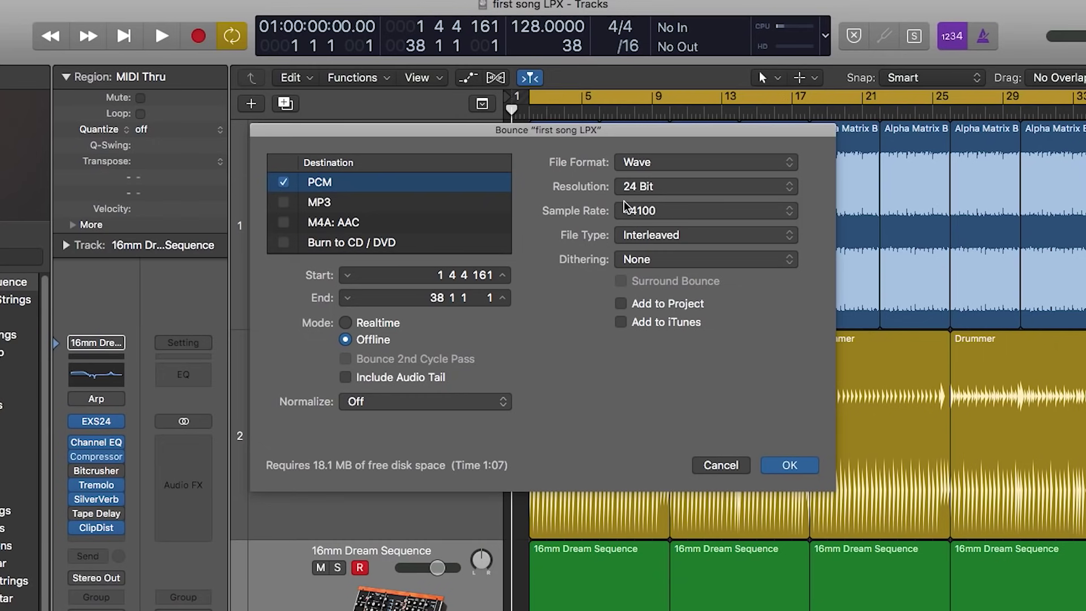
pyautogui.click(659, 242)
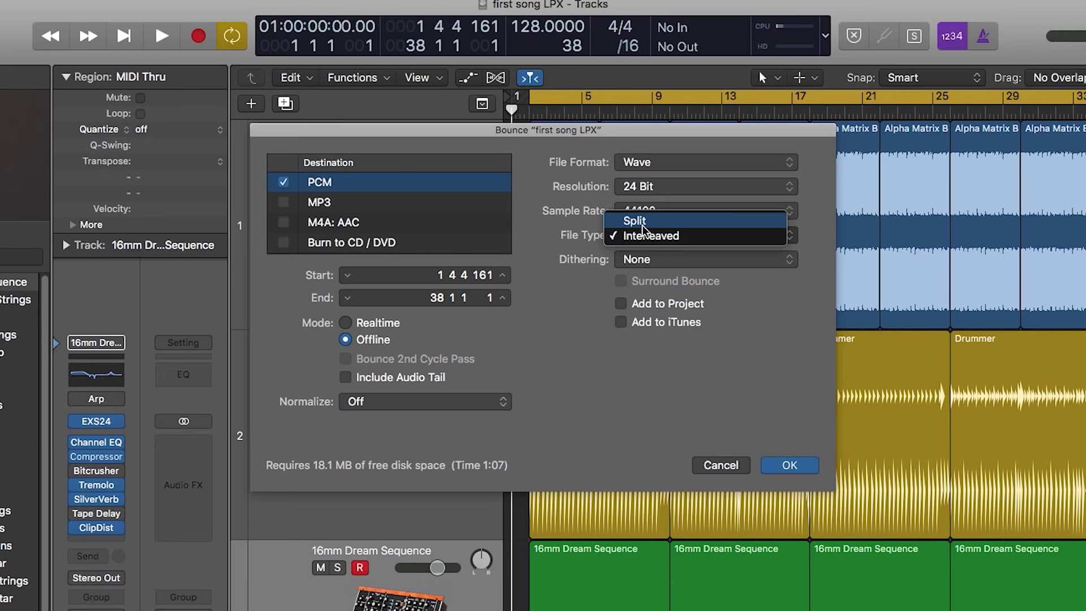
pyautogui.click(645, 235)
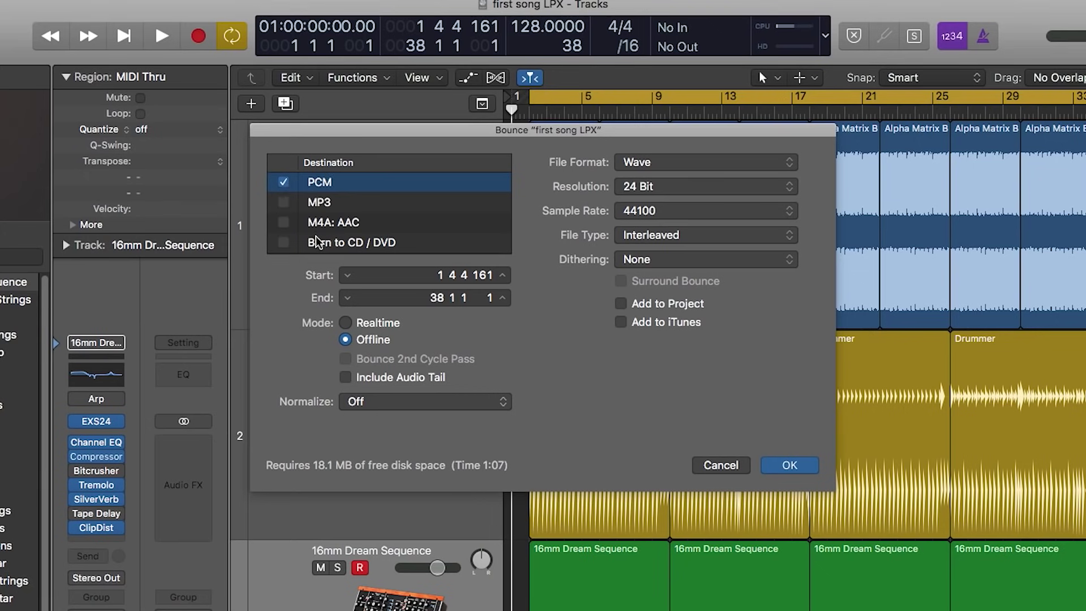
# Step: Add MP3 as a second bounce destination alongside PCM, keeping its stereo bit rate at 160 kbps
pyautogui.click(332, 204)
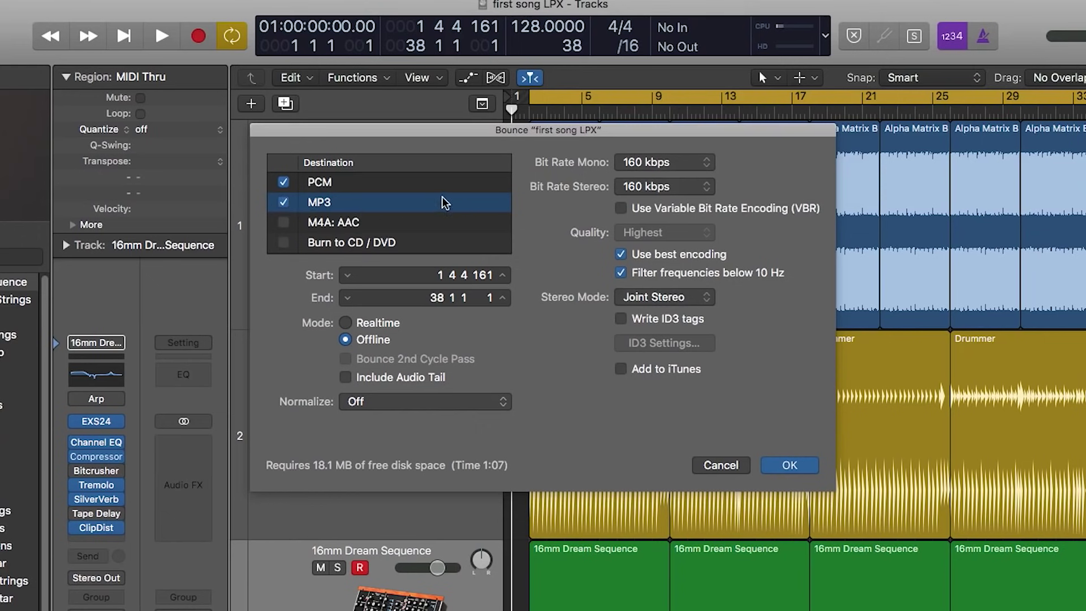
pyautogui.click(654, 188)
pyautogui.click(654, 188)
pyautogui.click(655, 188)
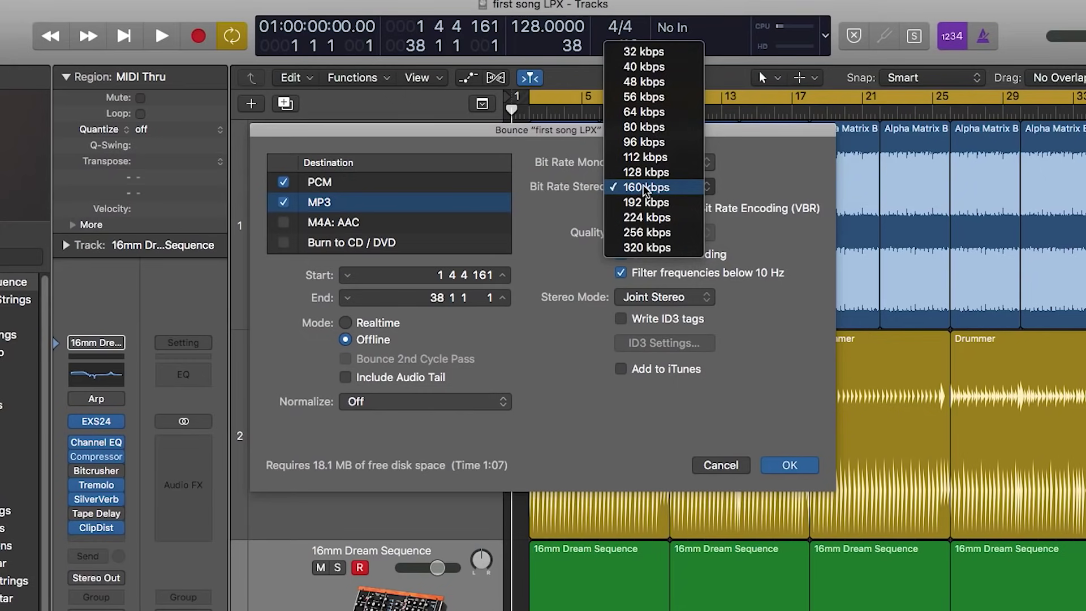
pyautogui.click(701, 186)
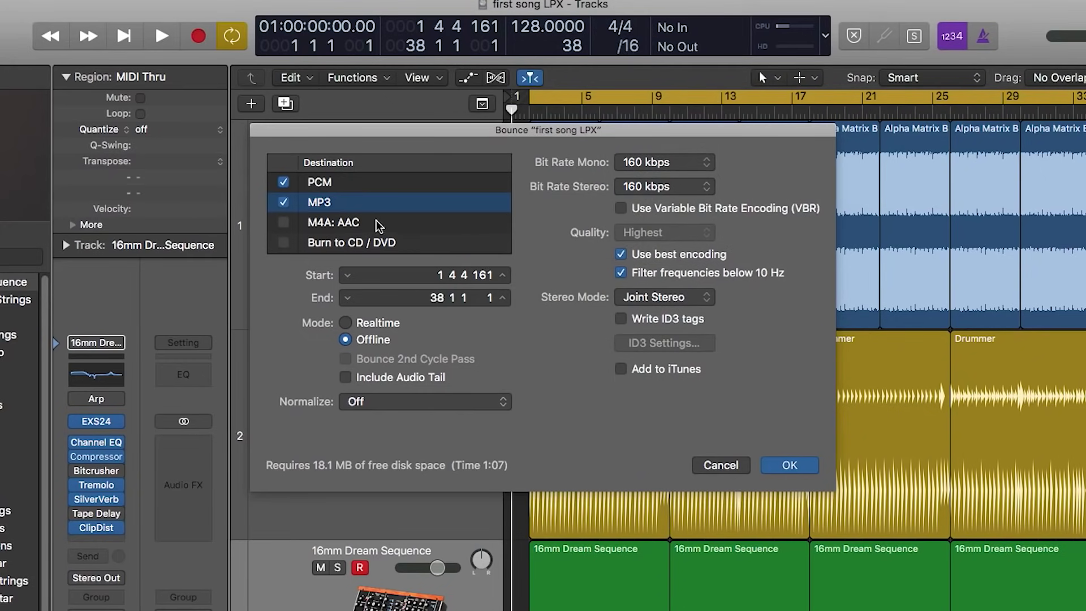
# Step: Enable M4A: AAC as a bounce destination, look over its bit rate choices and disable it again
pyautogui.click(319, 222)
pyautogui.click(283, 222)
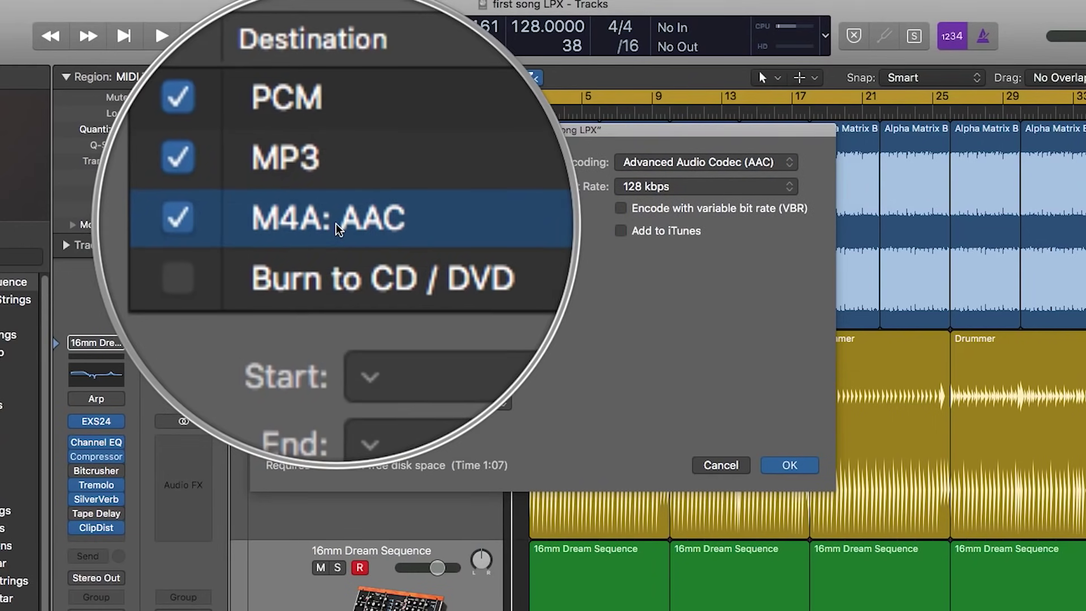
pyautogui.click(633, 192)
pyautogui.click(657, 188)
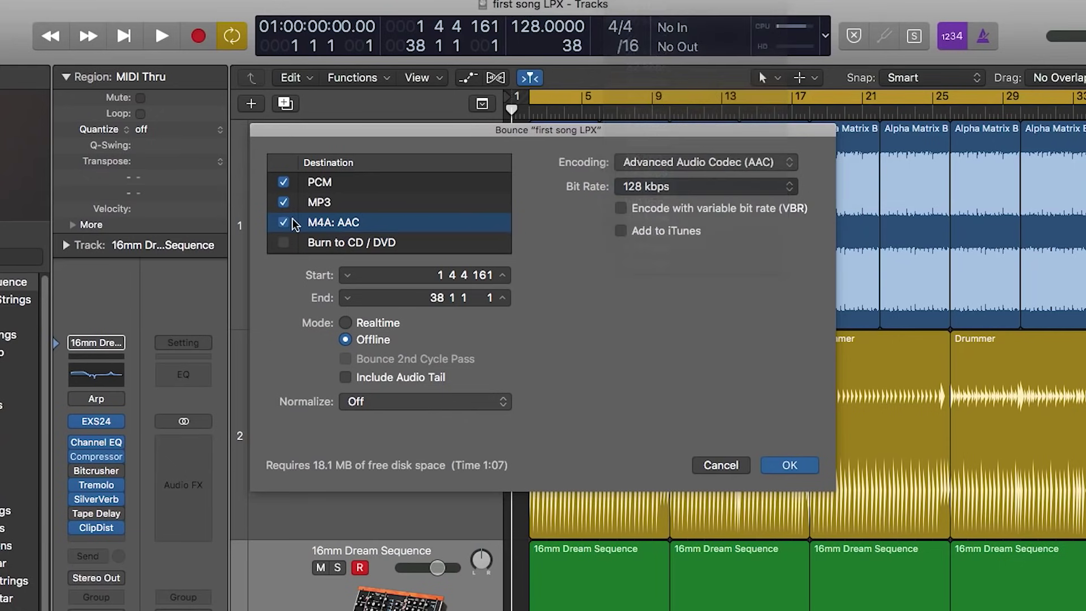
pyautogui.click(283, 222)
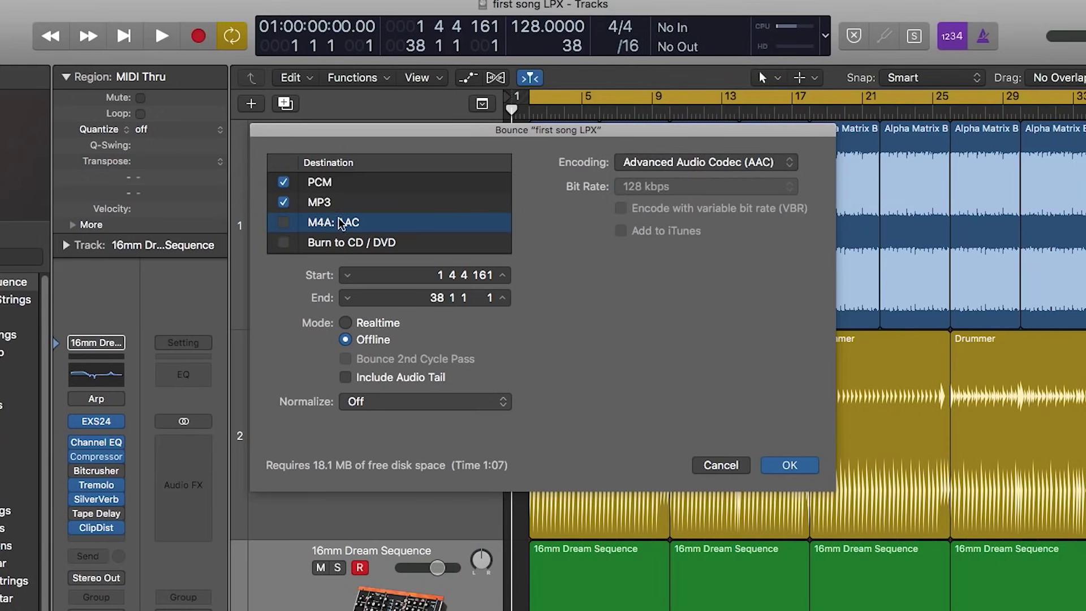
# Step: Enable Burn to CD / DVD as a bounce destination to view its settings, and turn it off again
pyautogui.click(350, 243)
pyautogui.click(284, 242)
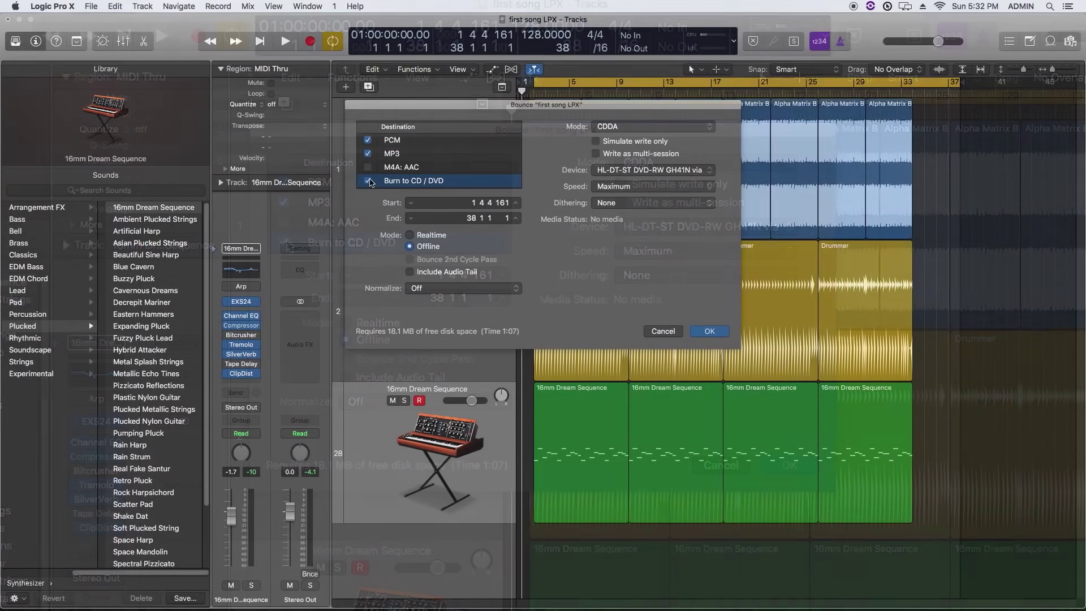
pyautogui.click(285, 243)
# Step: Check the MP3 and PCM destination settings and accept the bounce setup
pyautogui.click(392, 158)
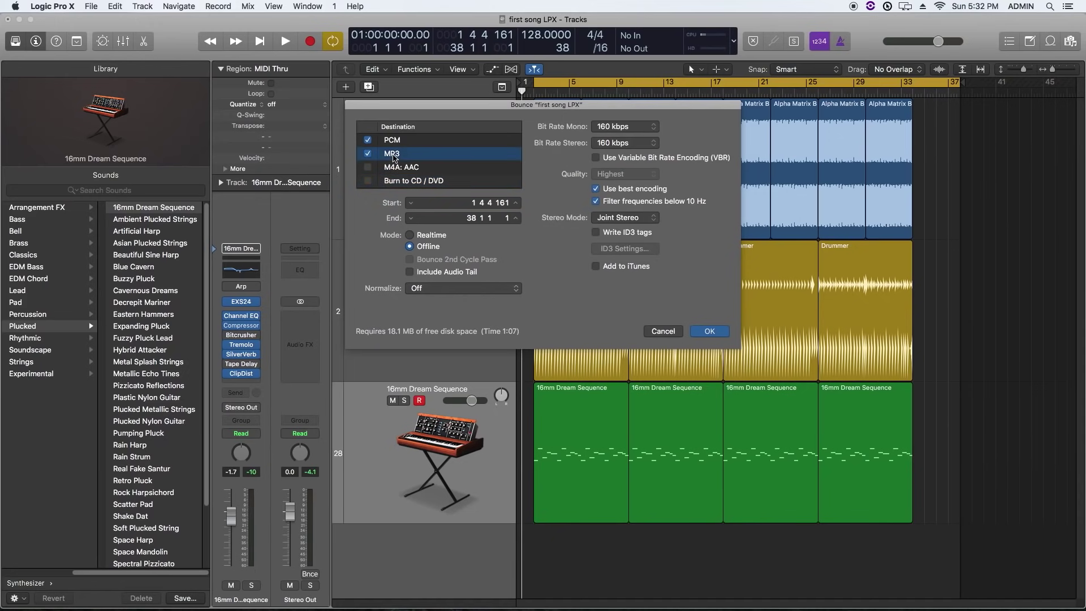
pyautogui.click(397, 145)
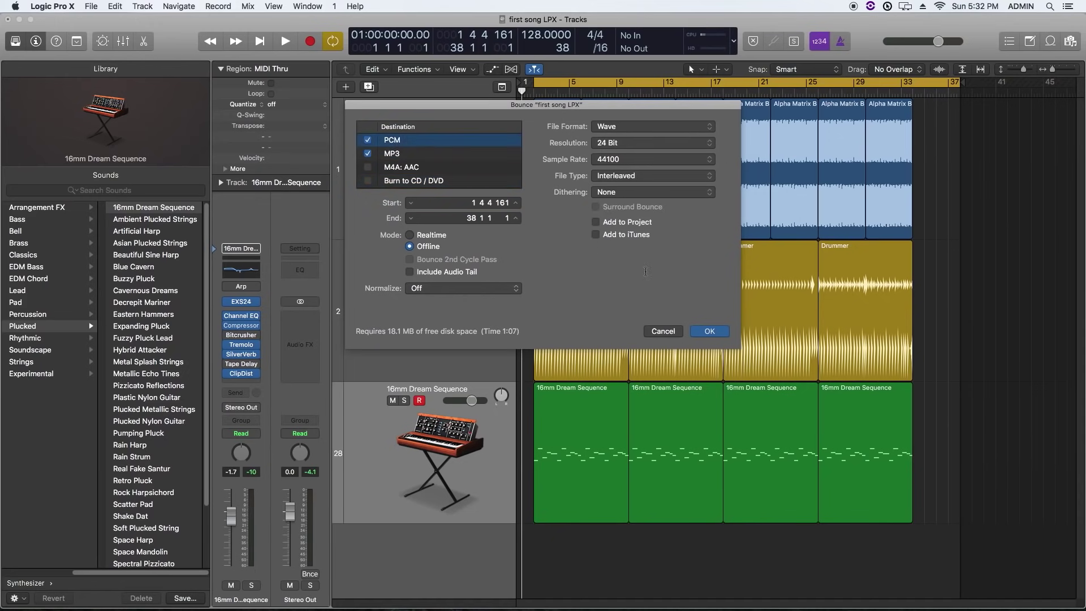
pyautogui.click(708, 331)
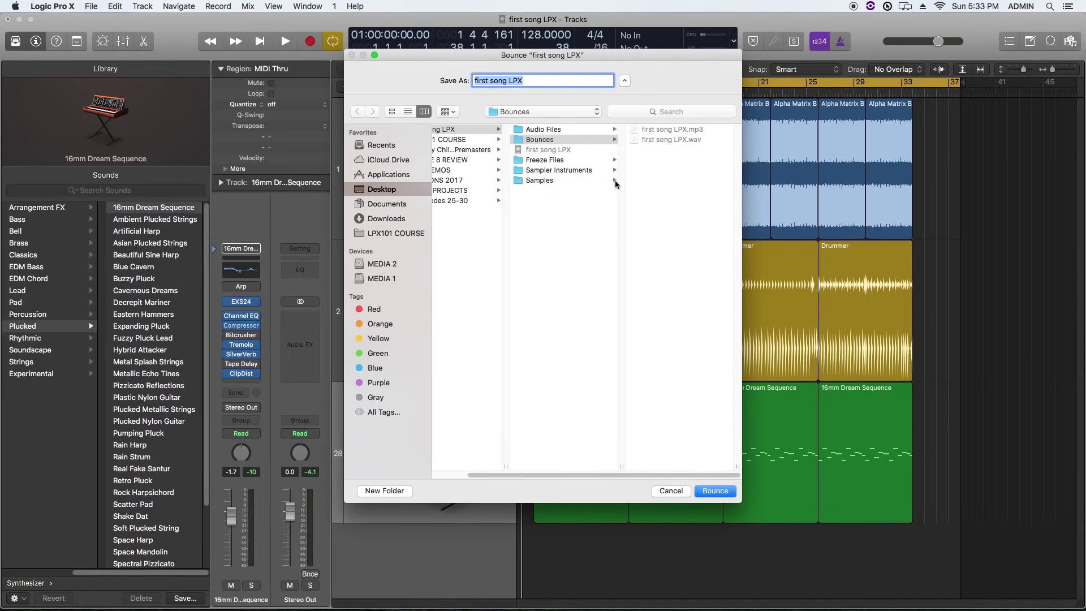
# Step: Bounce the song to the Desktop under the name My First Song and save the project
pyautogui.click(384, 190)
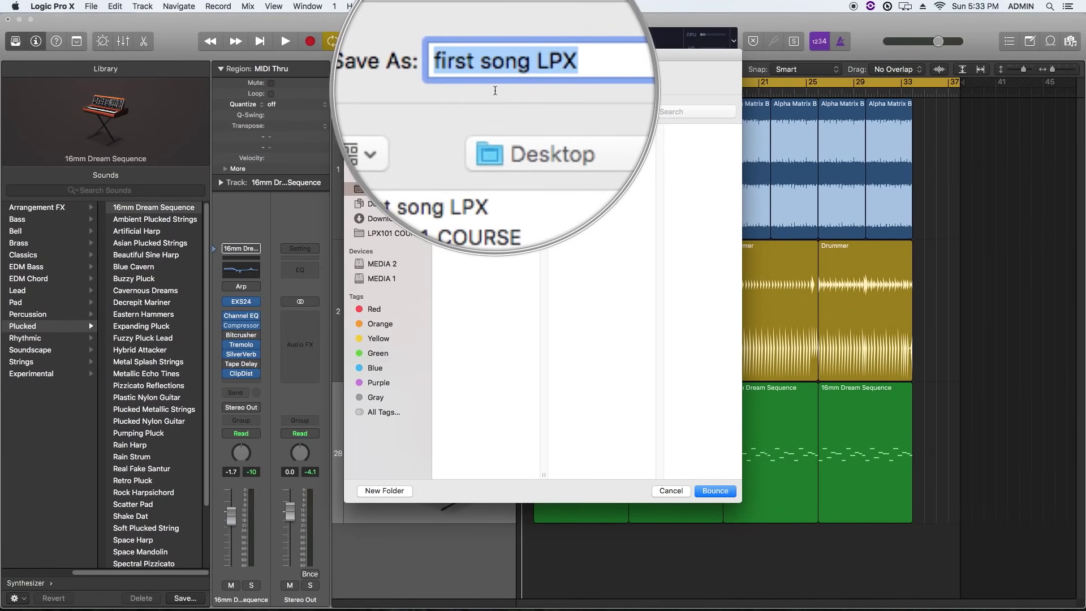
pyautogui.write('My First Song')
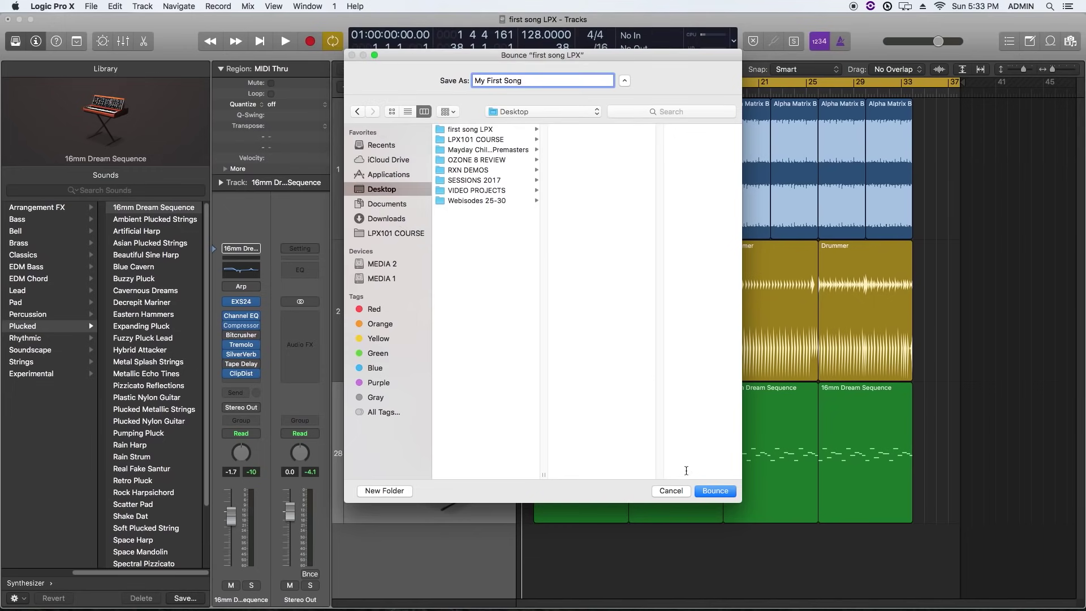
pyautogui.click(703, 491)
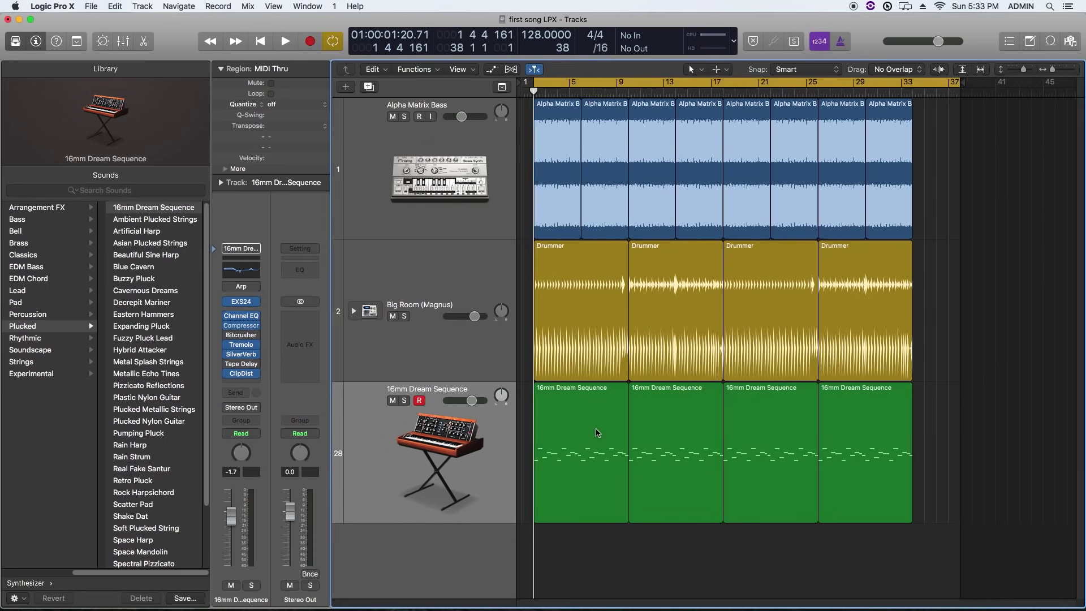
pyautogui.press('super+s')
# Step: Hide the project to reach the Finder desktop and preview the bounced file My First Song.wav
pyautogui.press('super+h')
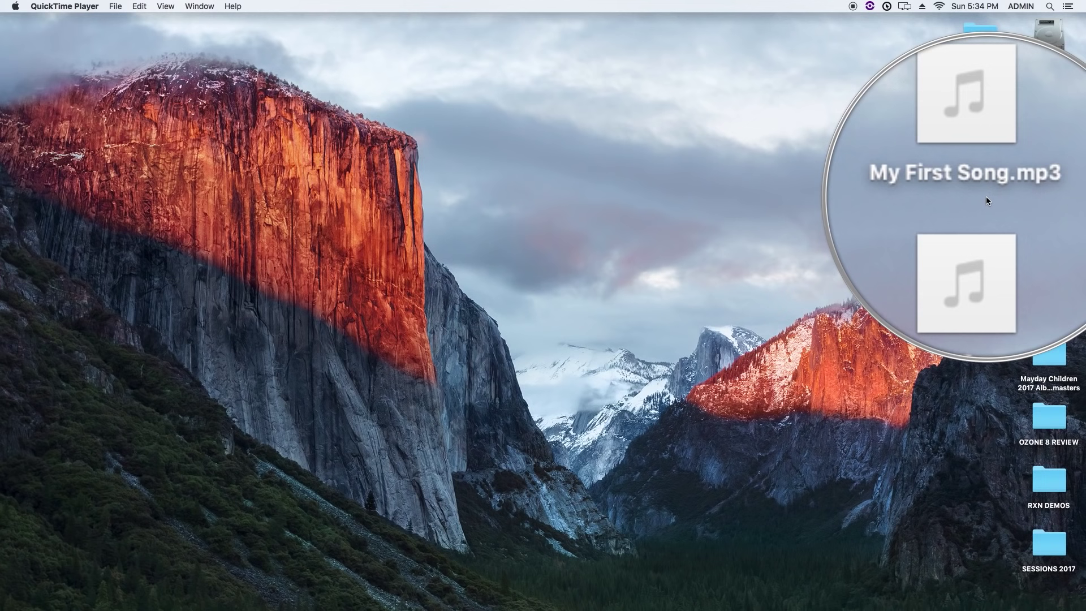
pyautogui.click(931, 225)
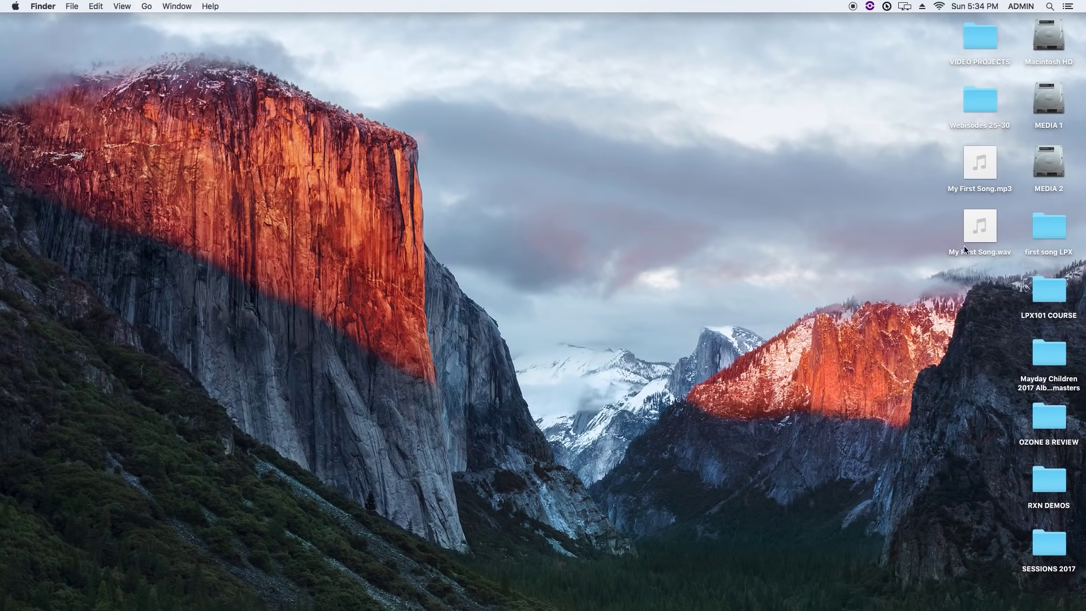
pyautogui.click(988, 239)
pyautogui.press('space')
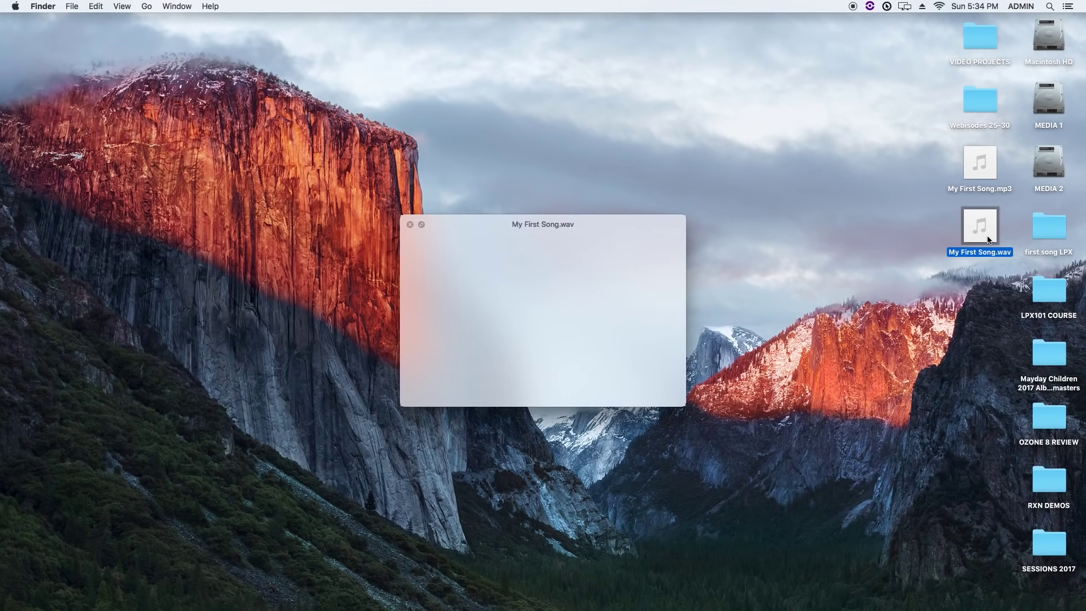